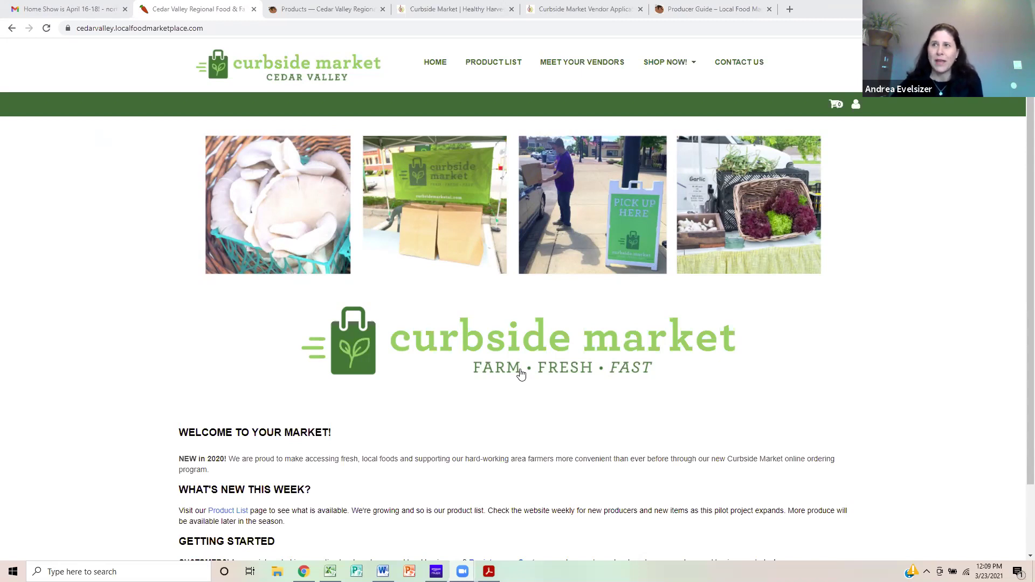
- Review the Healthy Harvest Curbside Market page, from the three easy steps down to the farmers market schedules and vendor sign-up link
scroll(521, 374, "down", 3)
scroll(521, 373, "up", 3)
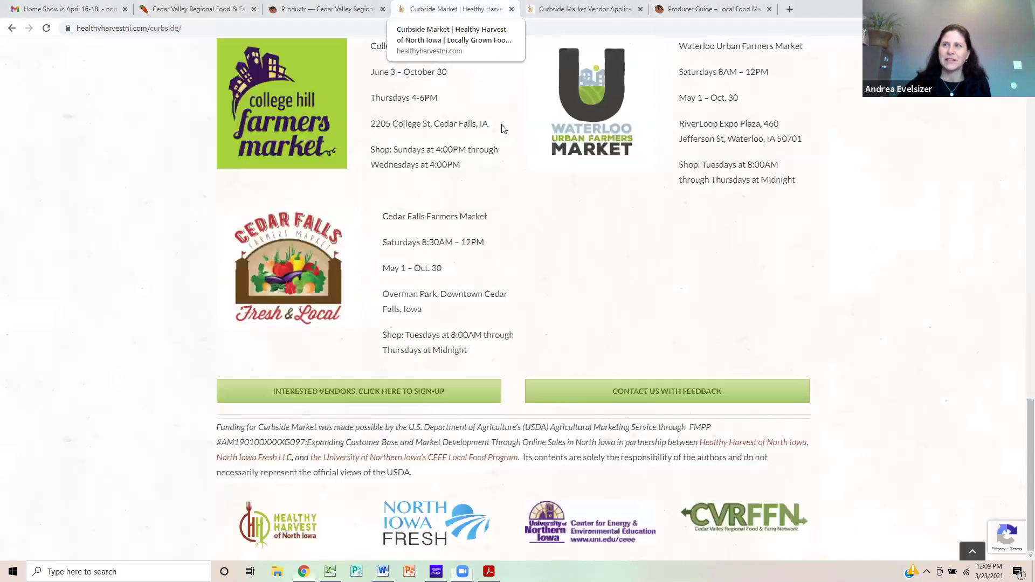
left_click(445, 12)
scroll(506, 136, "up", 15)
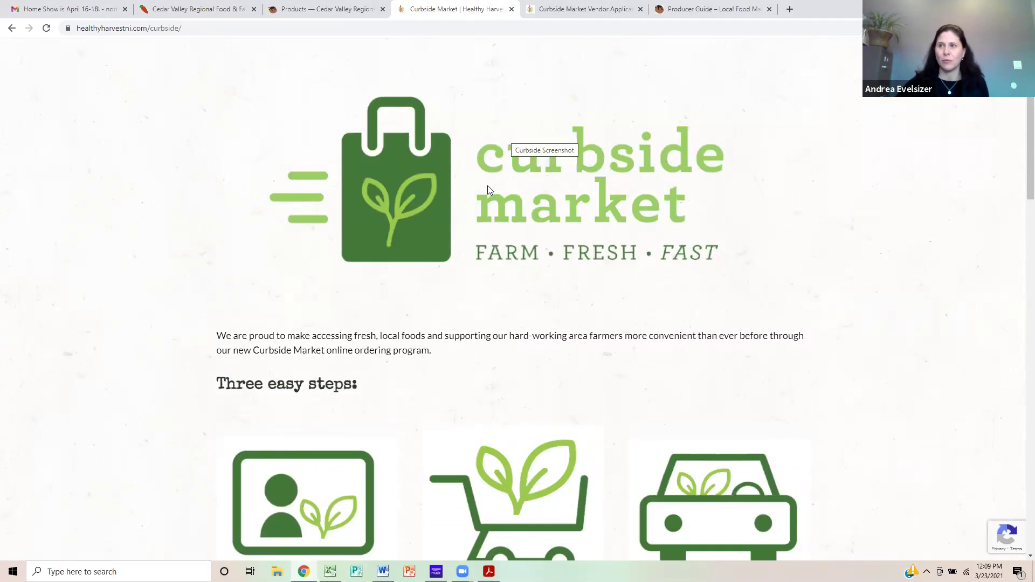
scroll(544, 245, "down", 3)
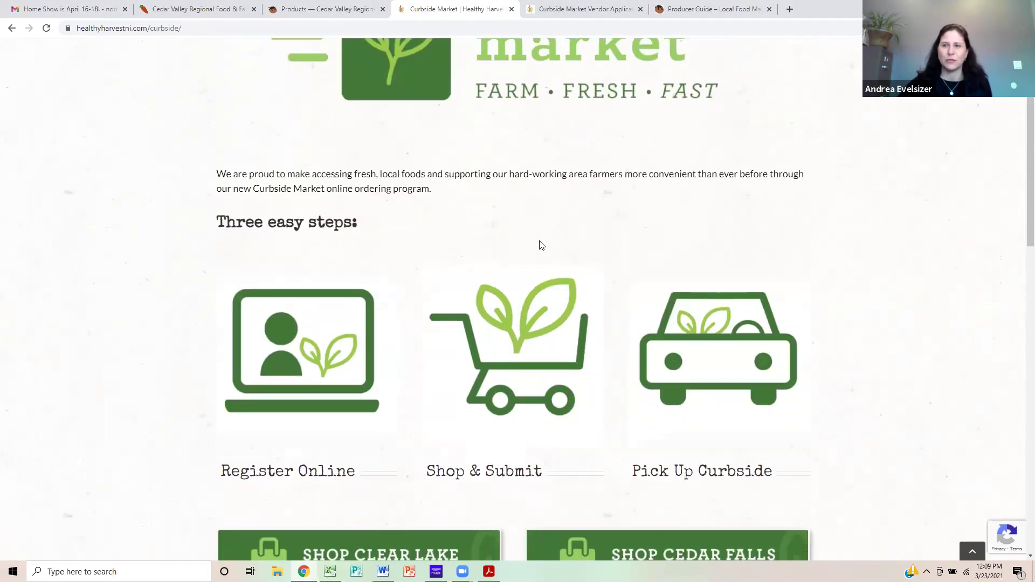
scroll(542, 245, "down", 6)
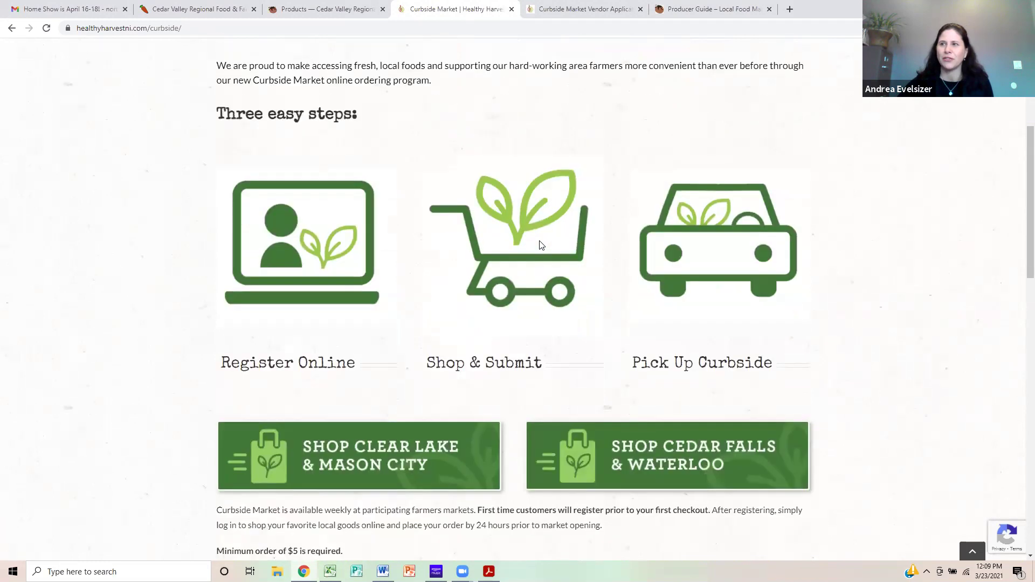
scroll(542, 245, "down", 7)
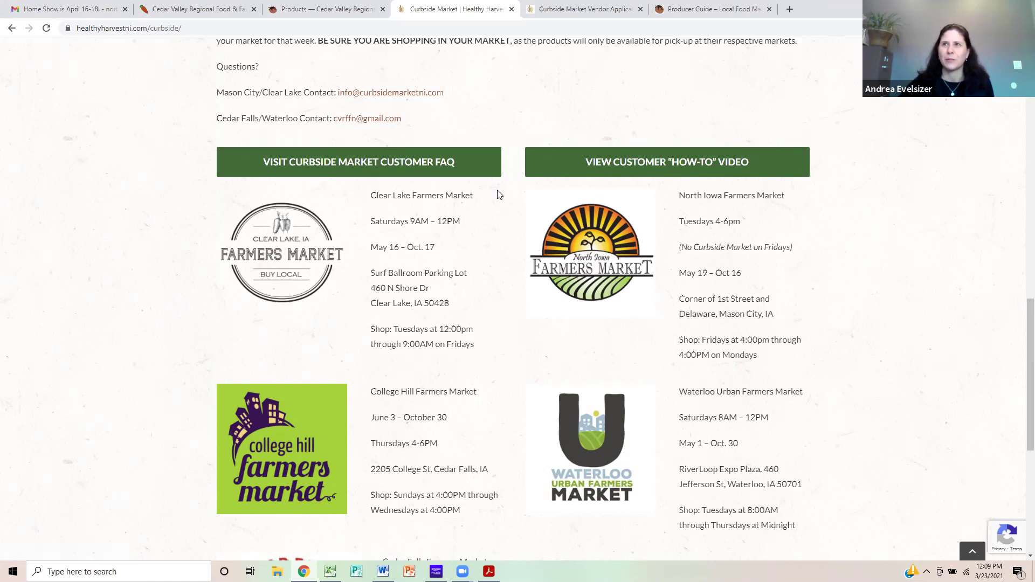
scroll(675, 321, "down", 5)
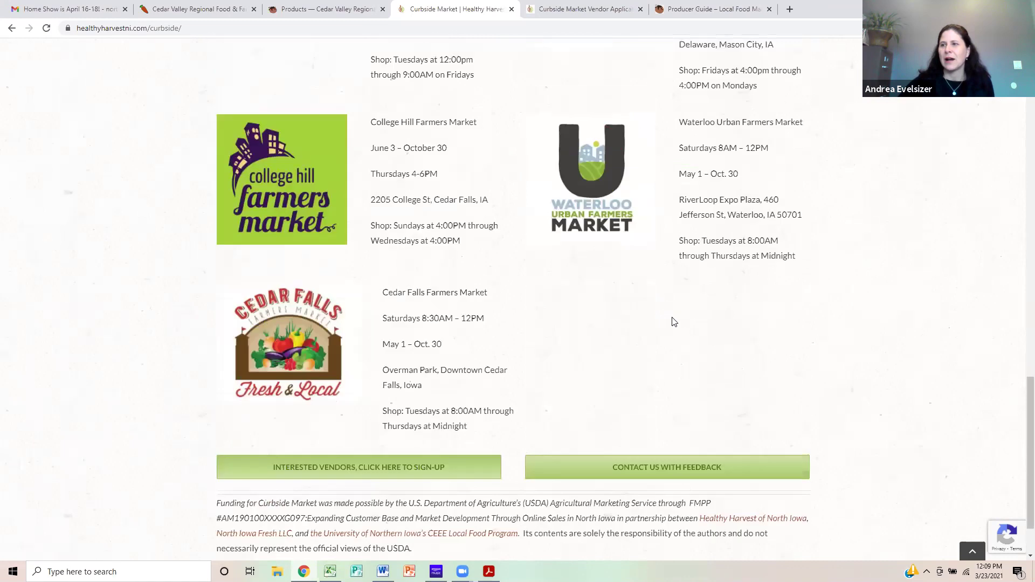
scroll(675, 322, "down", 1)
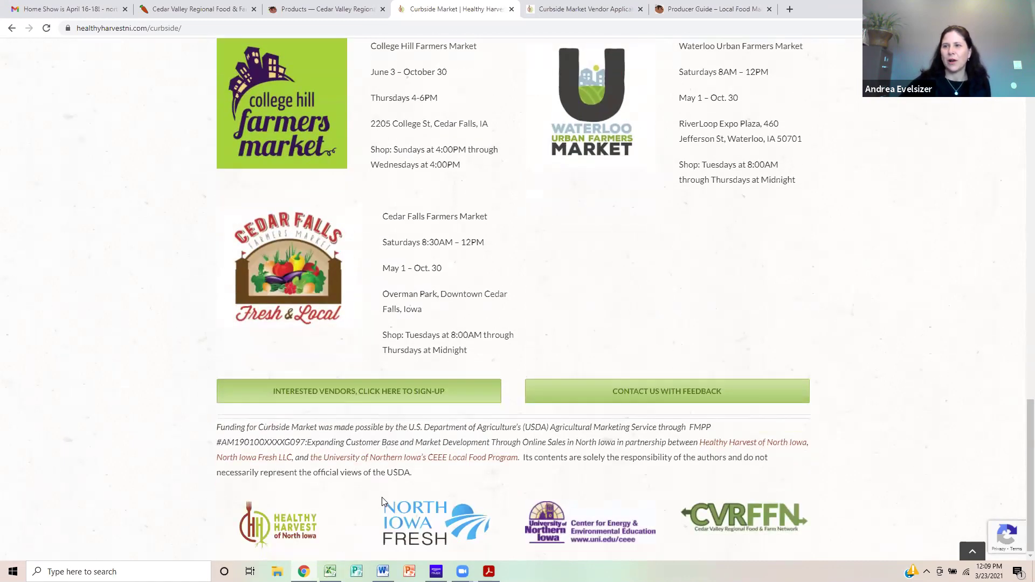
- Open the sign-up page for interested vendors and review its application links, training dates and Vendor Resources
left_click(373, 394)
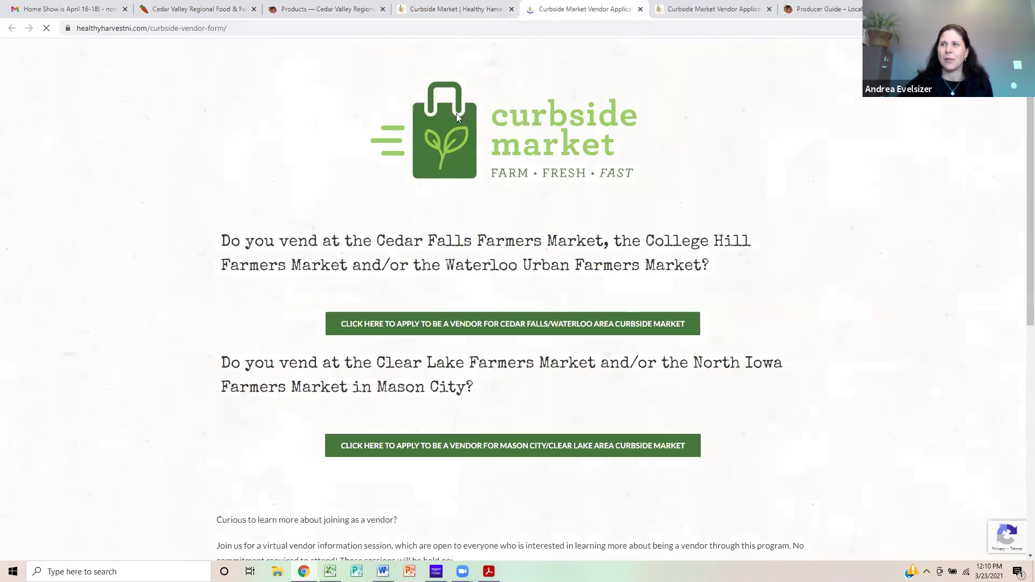
scroll(549, 384, "down", 2)
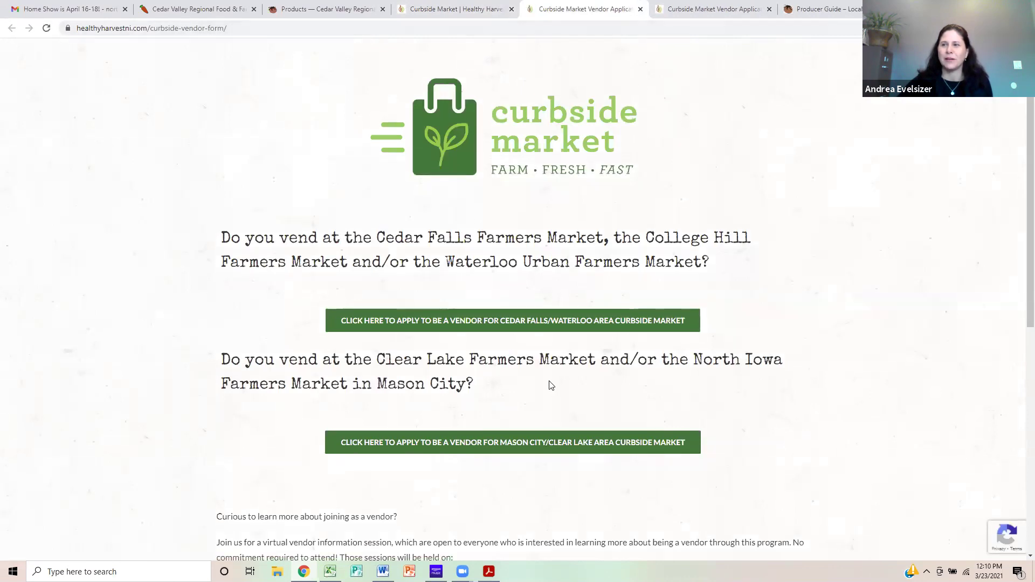
scroll(551, 385, "down", 5)
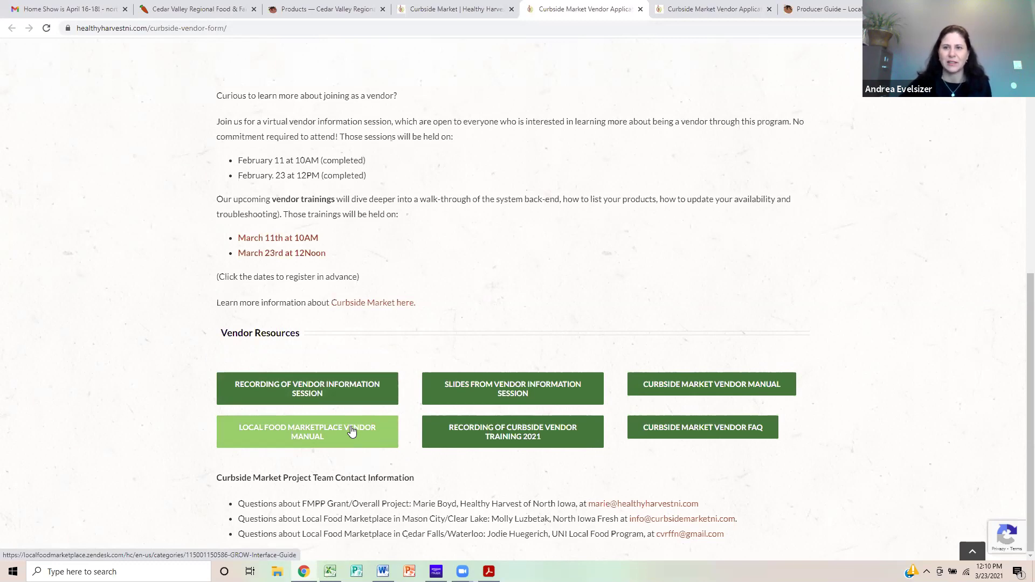
- Open the Pricing Methods article in the Local Food Marketplace Producer Guide and read through the Type A and Type B sections
left_click(848, 7)
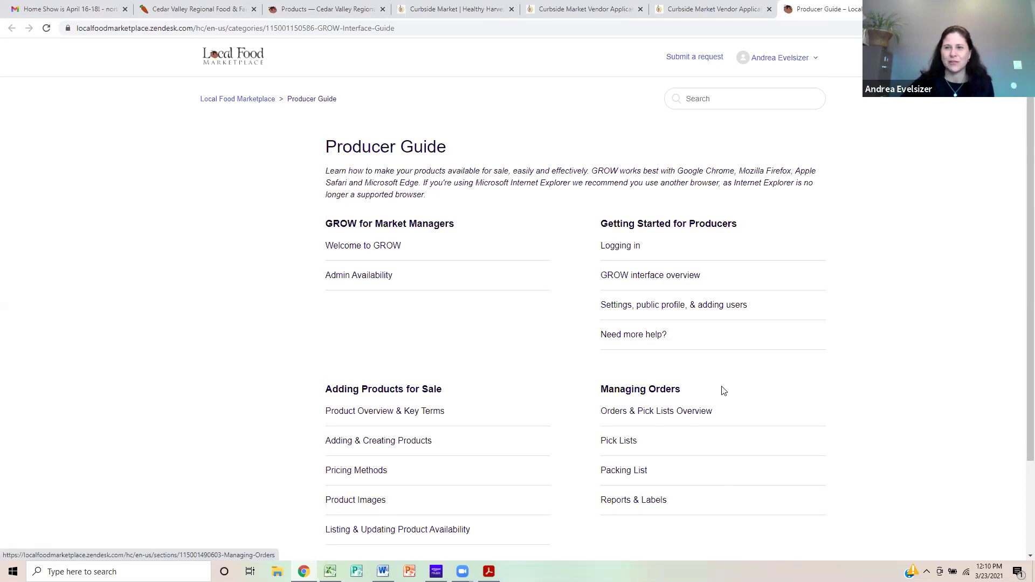
scroll(723, 389, "down", 1)
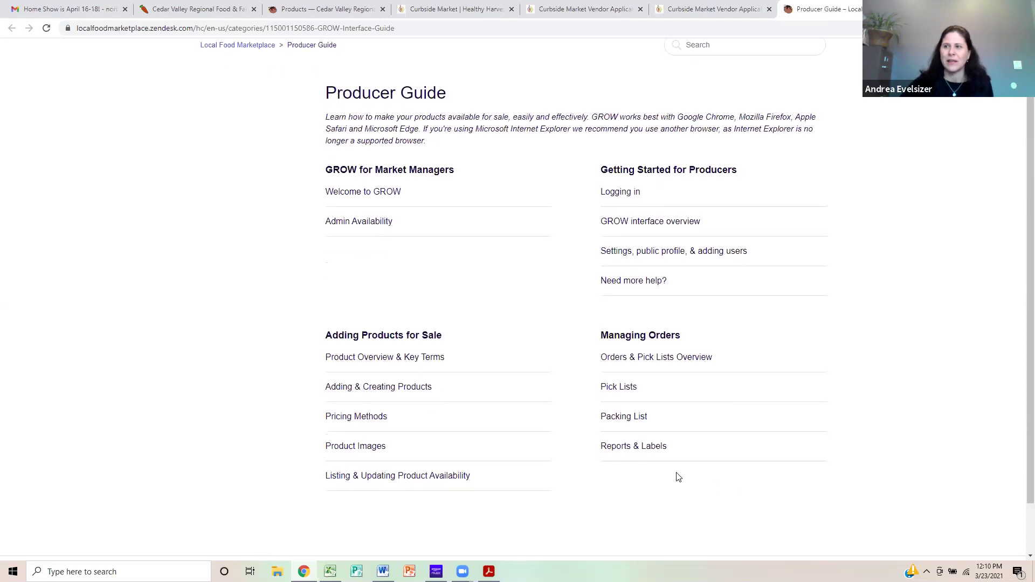
left_click(354, 421)
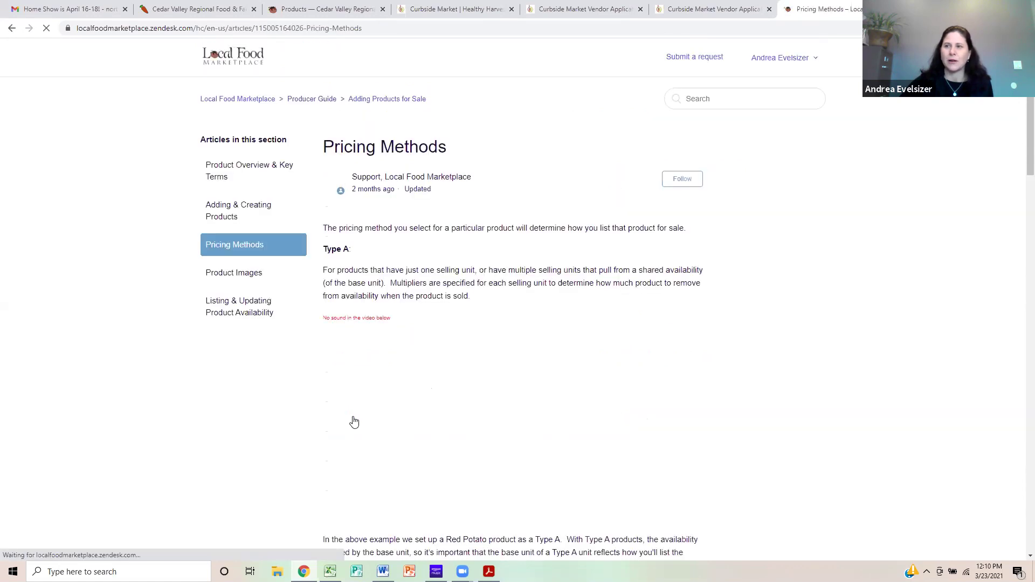
scroll(761, 404, "down", 1)
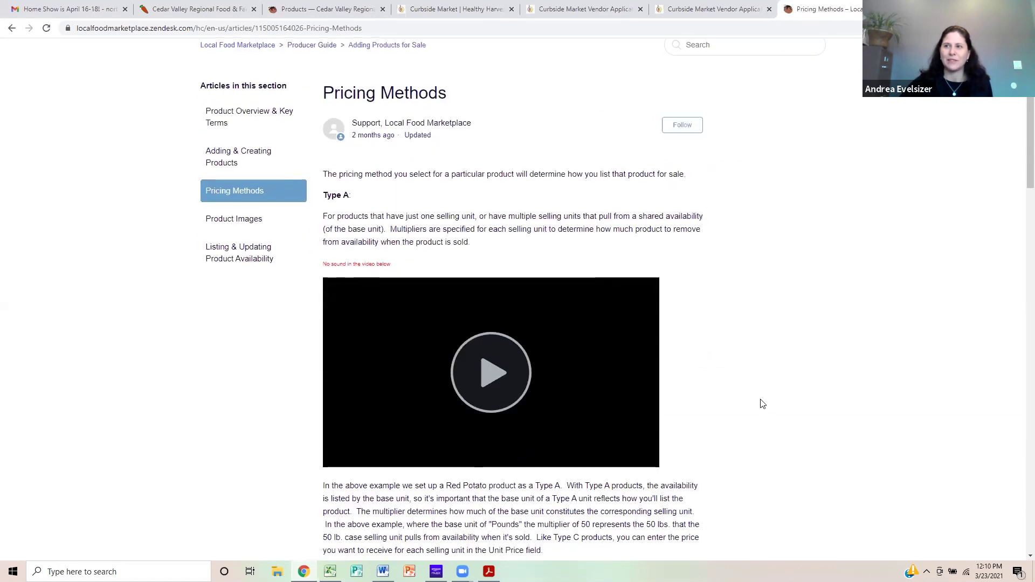
scroll(762, 404, "down", 4)
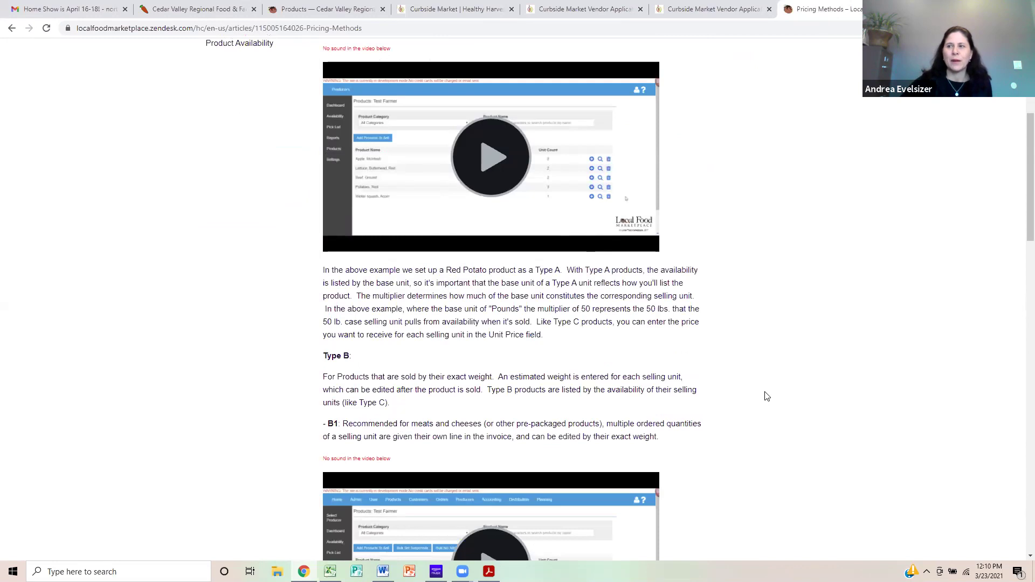
scroll(767, 397, "down", 1)
scroll(764, 393, "down", 3)
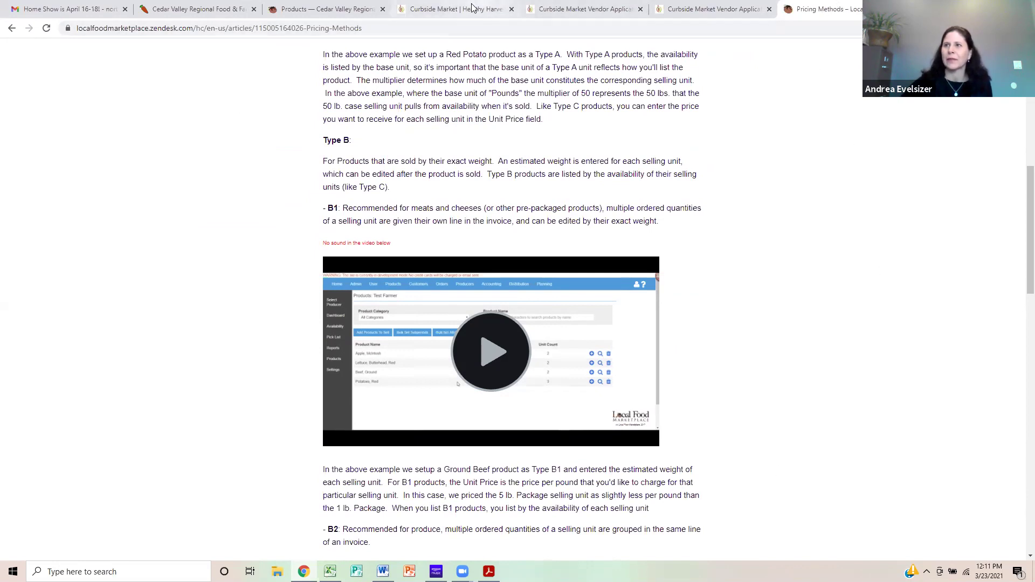
- Open the Cedar Valley Curbside Market product list and choose Cedar Falls Farmers Market as the shopping sub-period
left_click(218, 8)
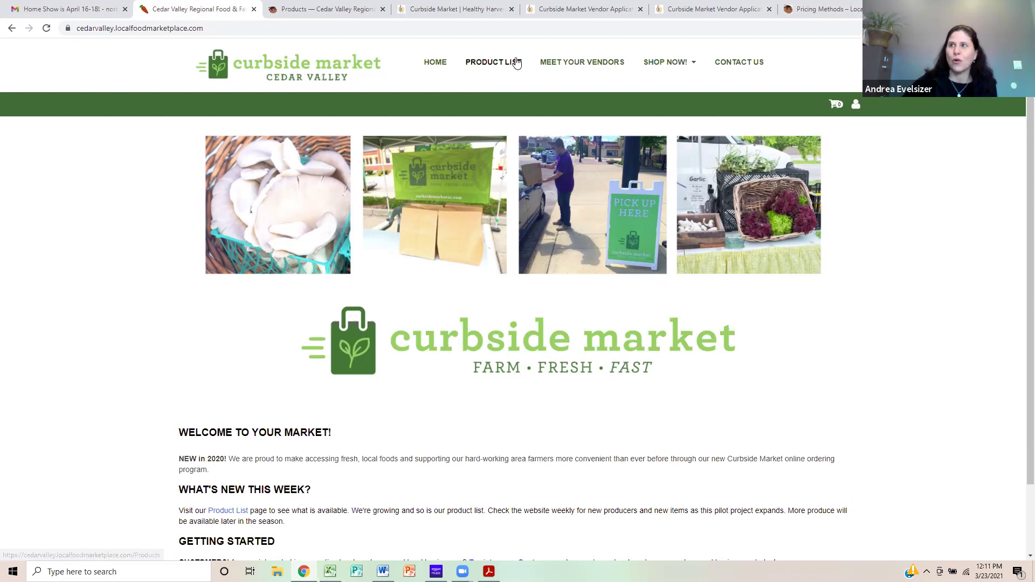
left_click(478, 64)
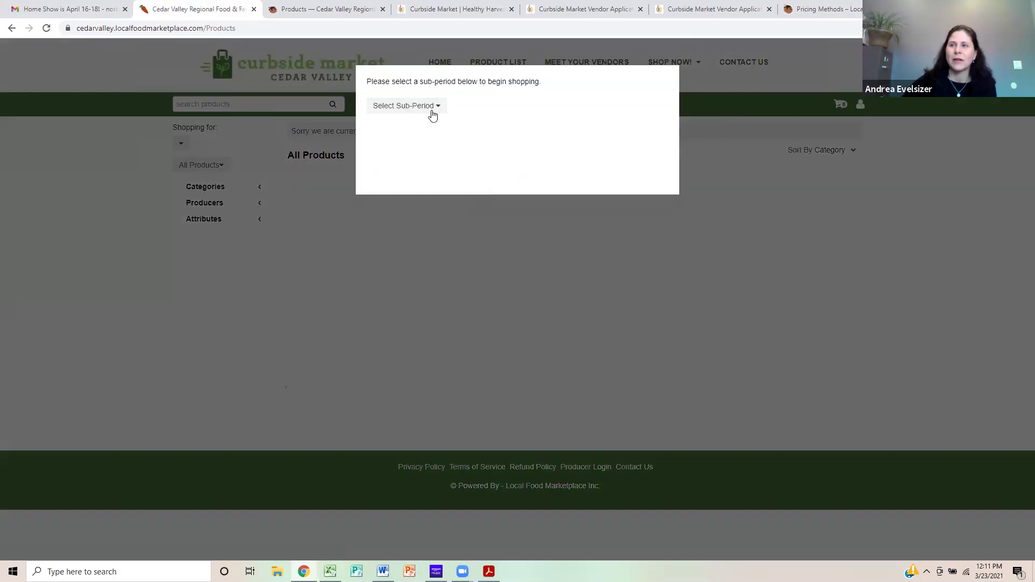
left_click(432, 107)
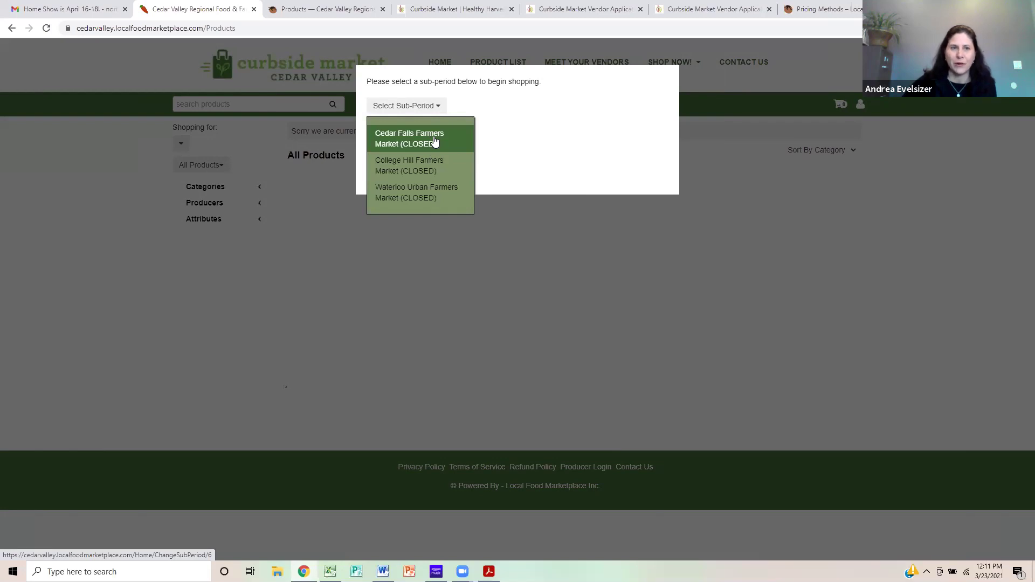
left_click(435, 140)
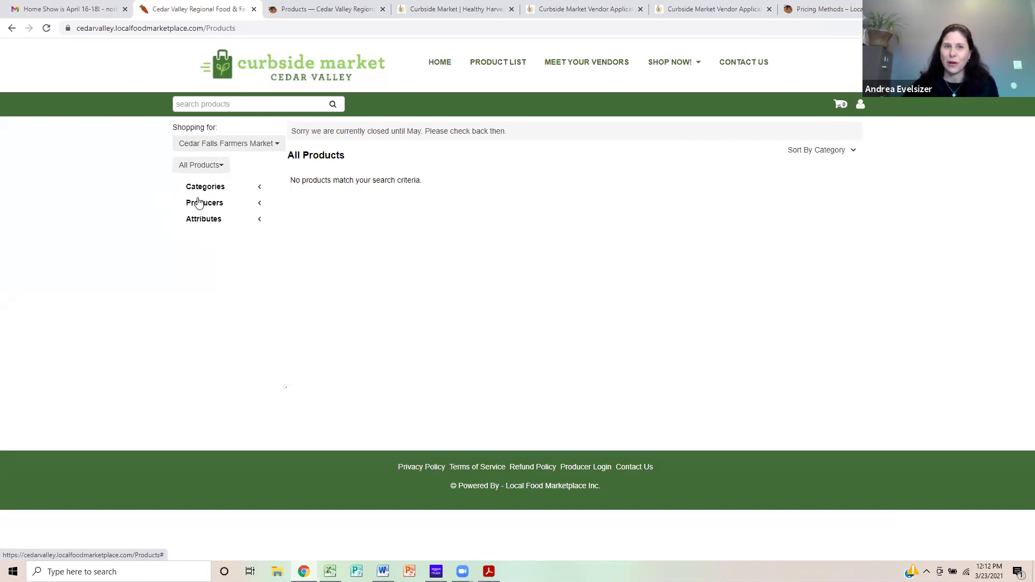
- Open the Meet Your Vendors page and browse the full listing of producers
left_click(598, 65)
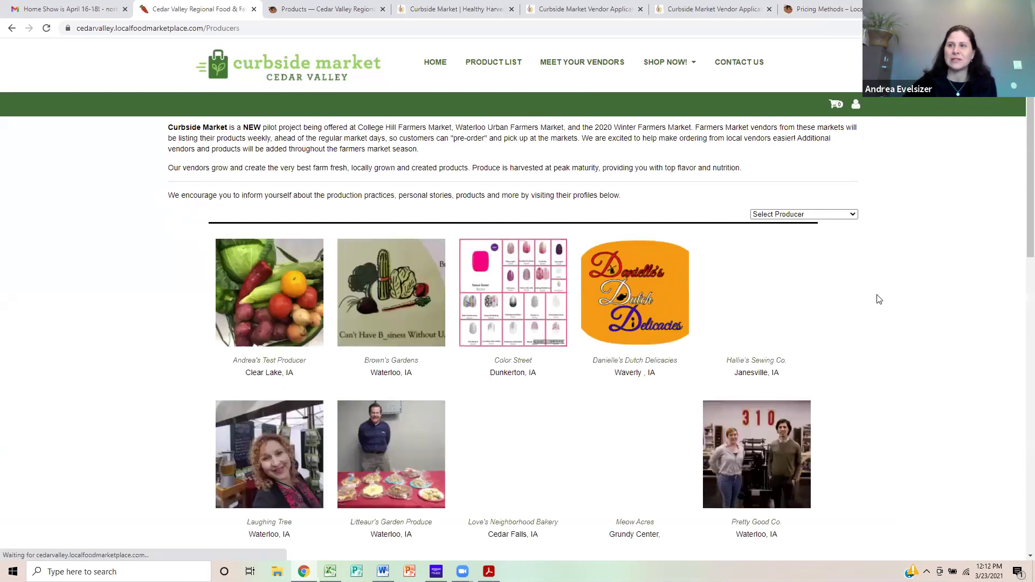
scroll(715, 274, "down", 3)
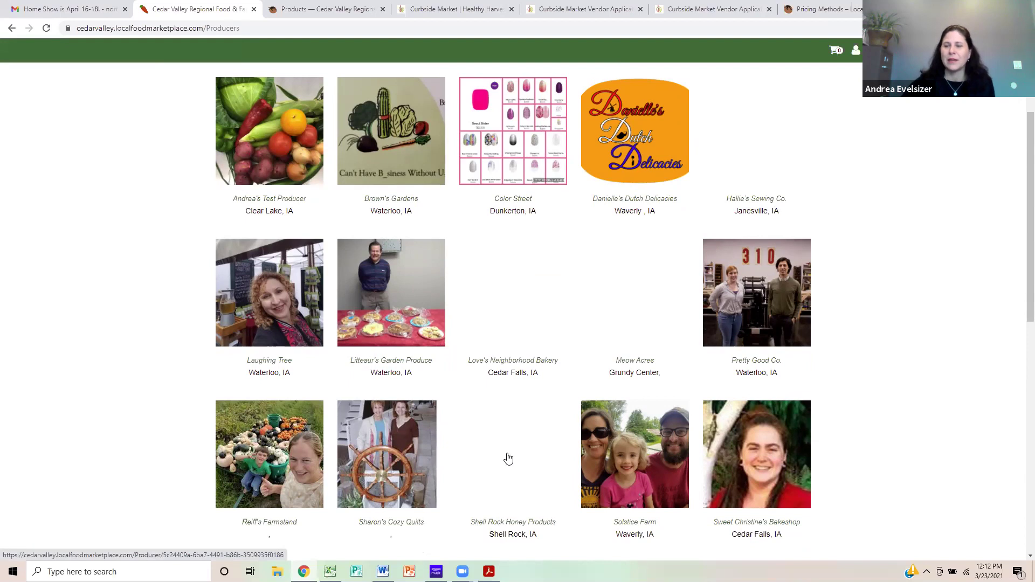
scroll(504, 459, "down", 6)
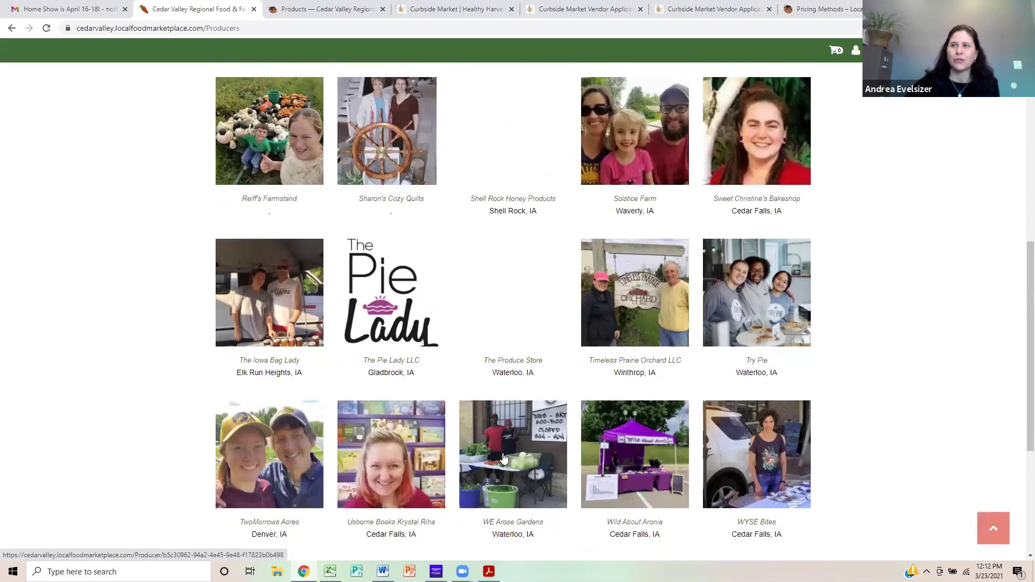
scroll(503, 457, "down", 2)
scroll(505, 444, "up", 5)
scroll(500, 439, "up", 5)
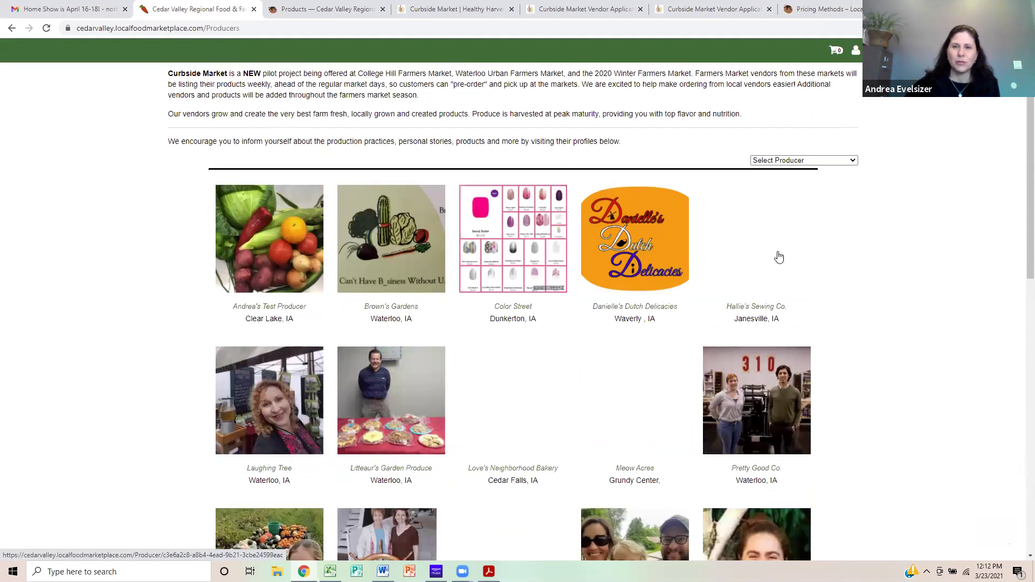
scroll(573, 234, "up", 1)
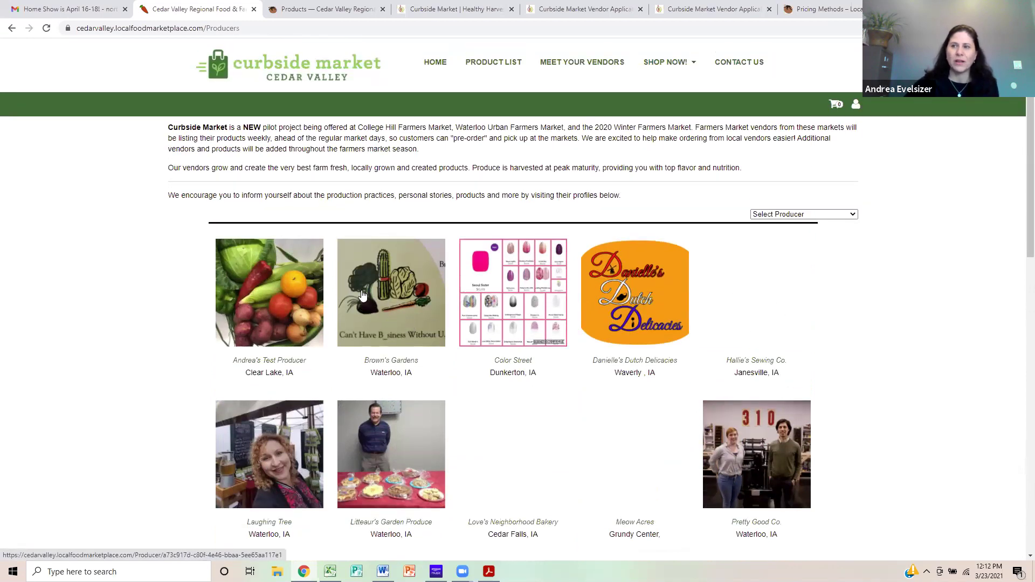
- View the Brown's Gardens profile and the test producer's profile, returning to the vendor listing after each
left_click(380, 297)
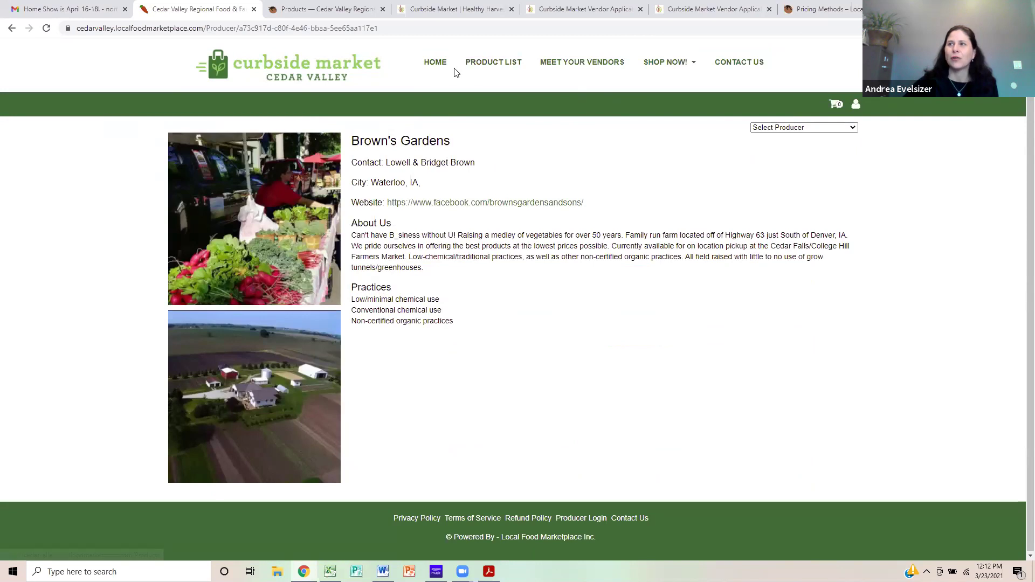
left_click(573, 63)
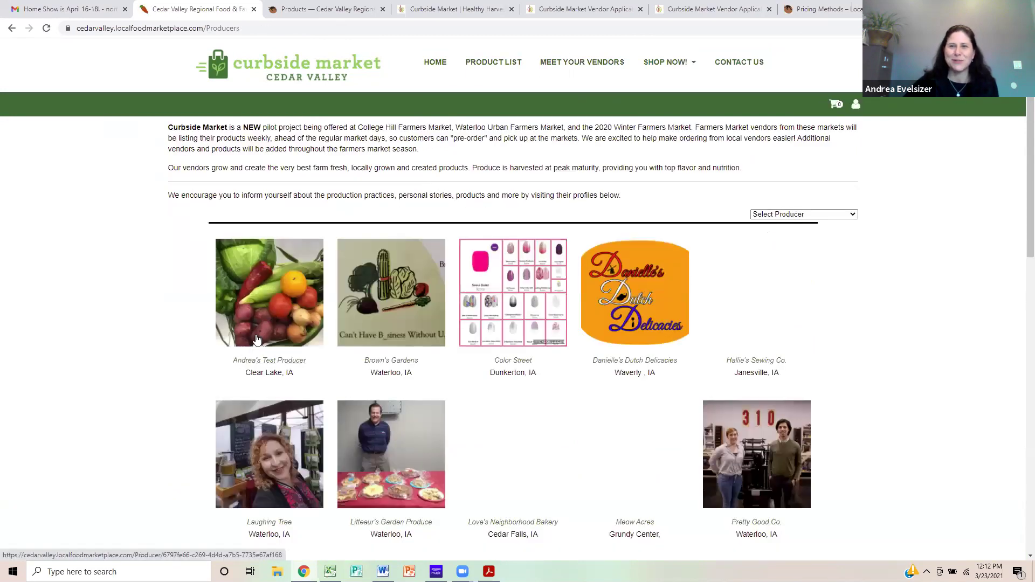
left_click(259, 326)
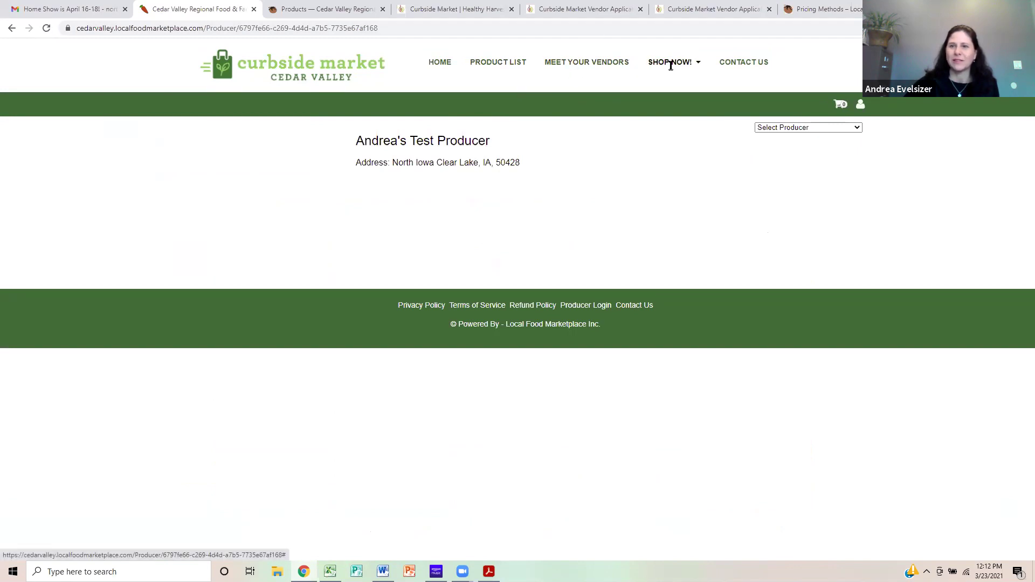
left_click(573, 63)
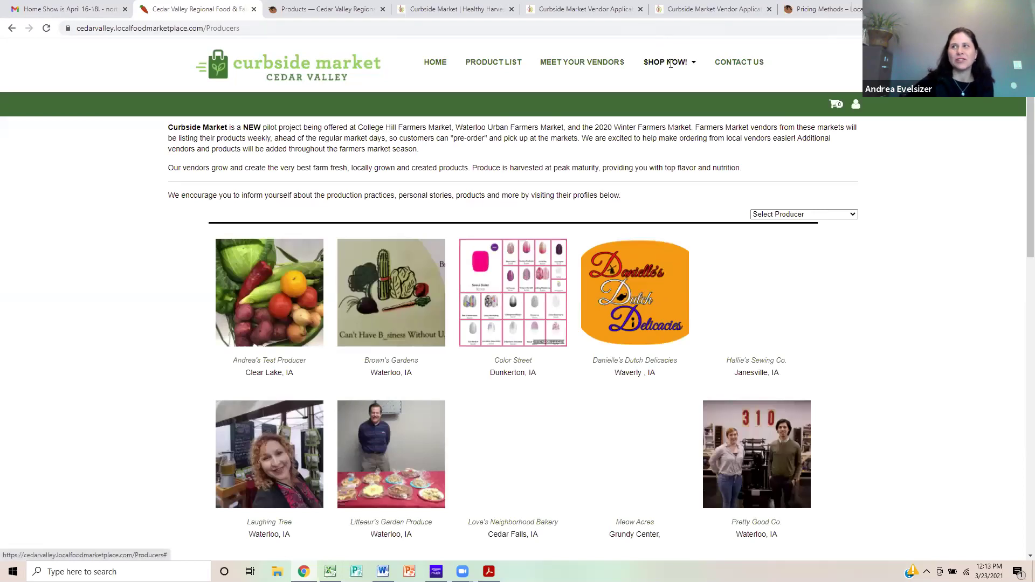
- Examine the customer shopping and account login options, and locate the separate Producer Login link on the vendors page
left_click(669, 62)
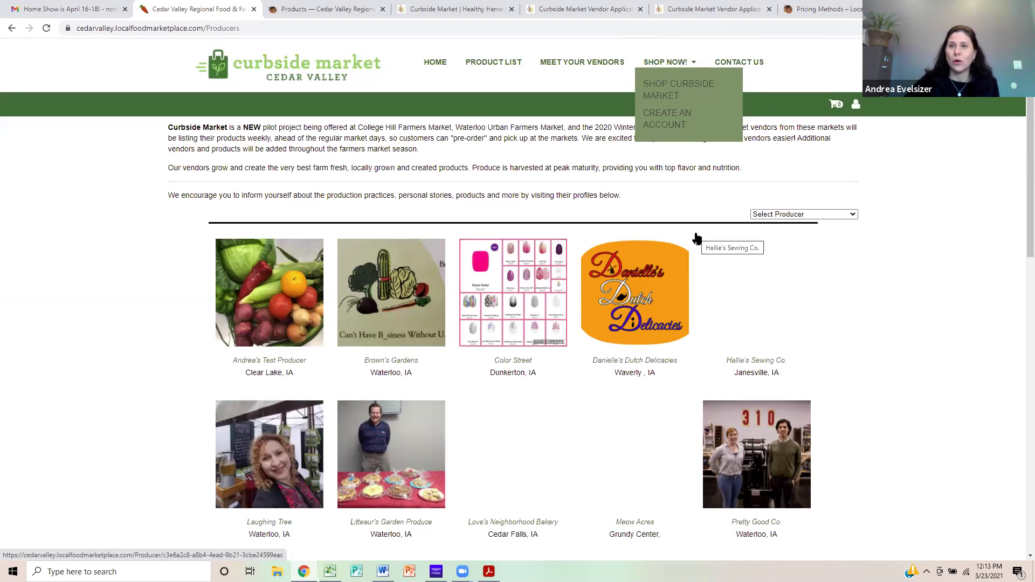
scroll(696, 238, "down", 12)
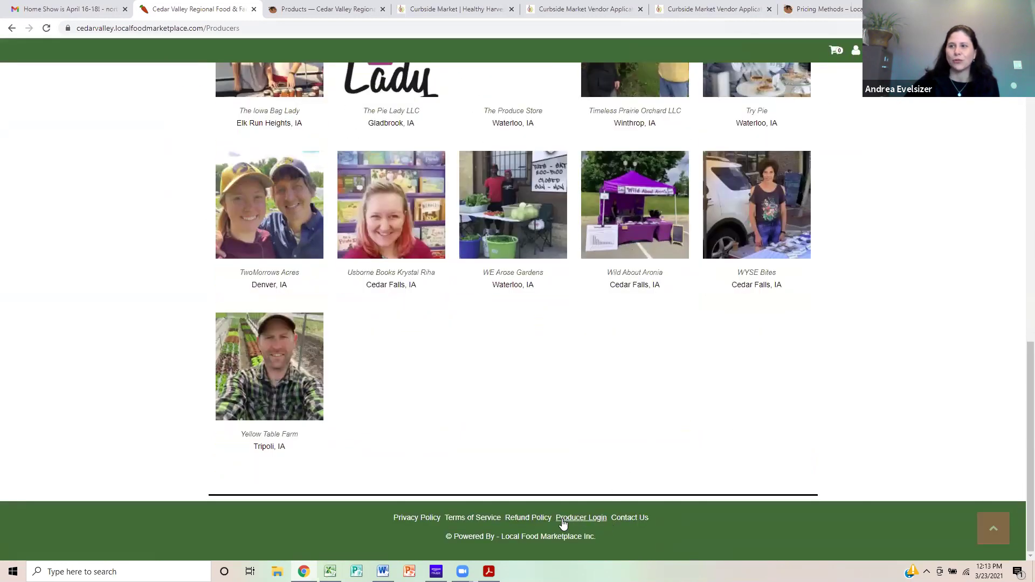
scroll(951, 330, "up", 7)
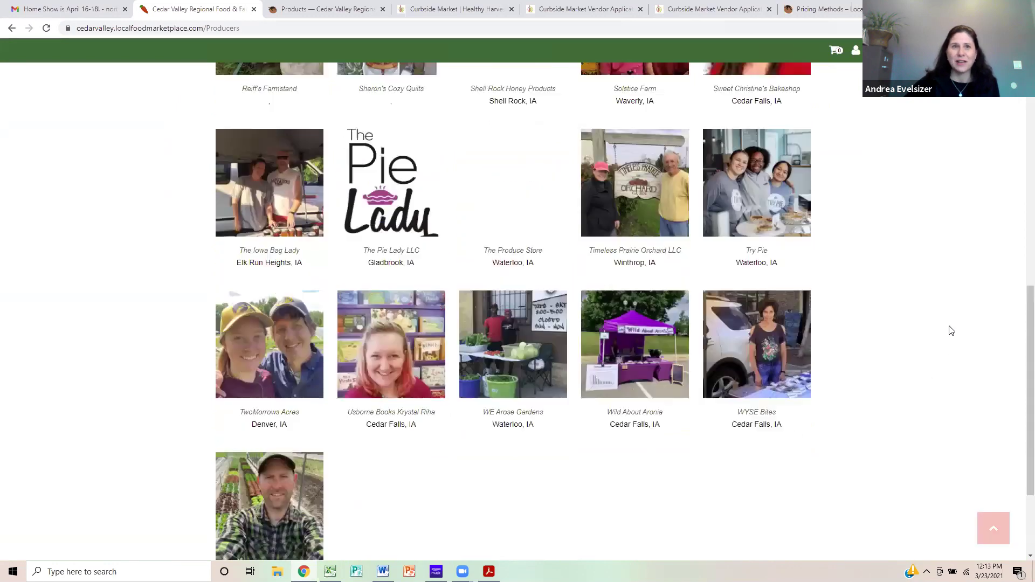
scroll(951, 330, "up", 6)
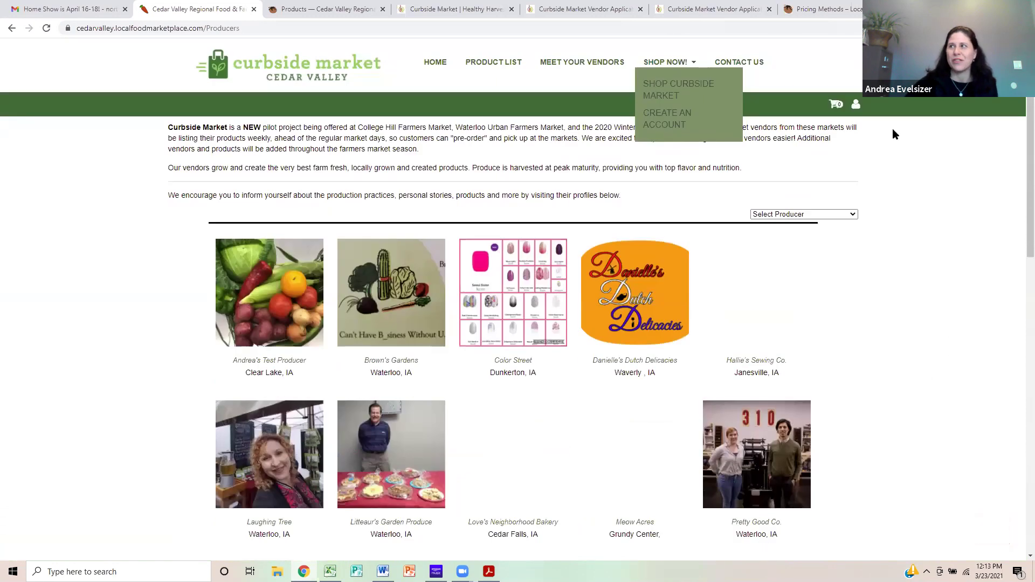
left_click(856, 104)
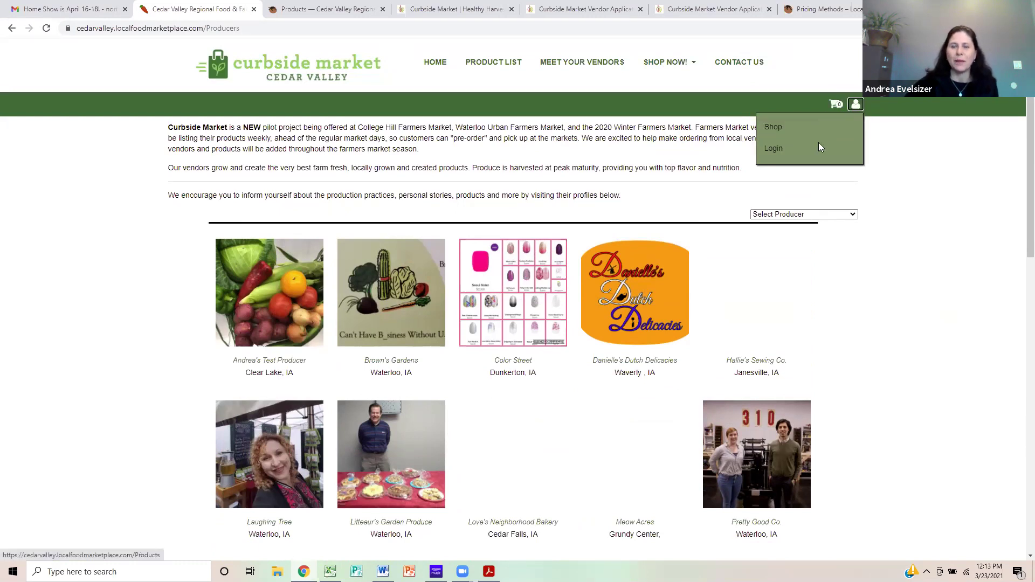
scroll(849, 333, "down", 12)
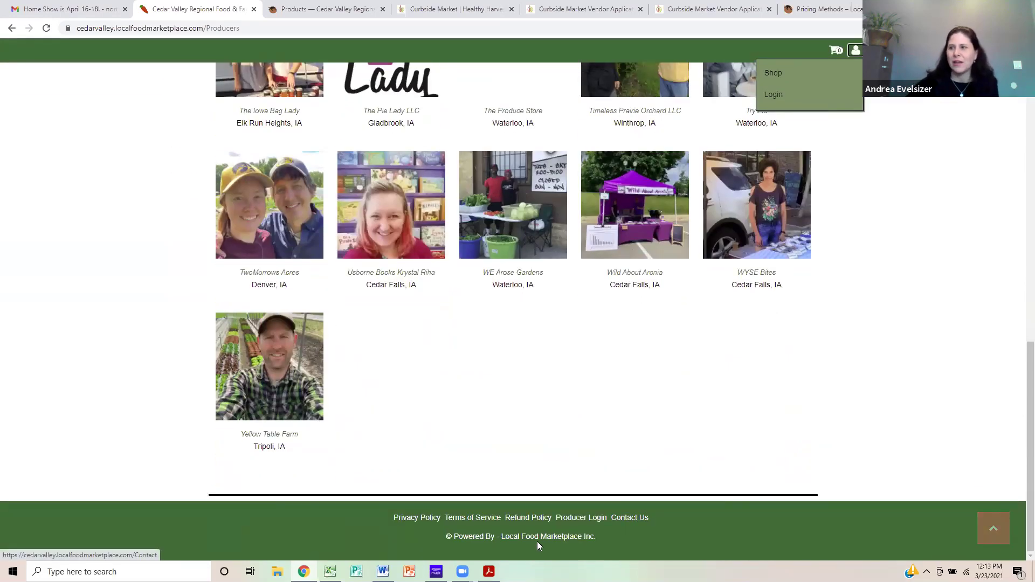
- Go to the producer login, show the producers list and open the test producer's dashboard
left_click(594, 517)
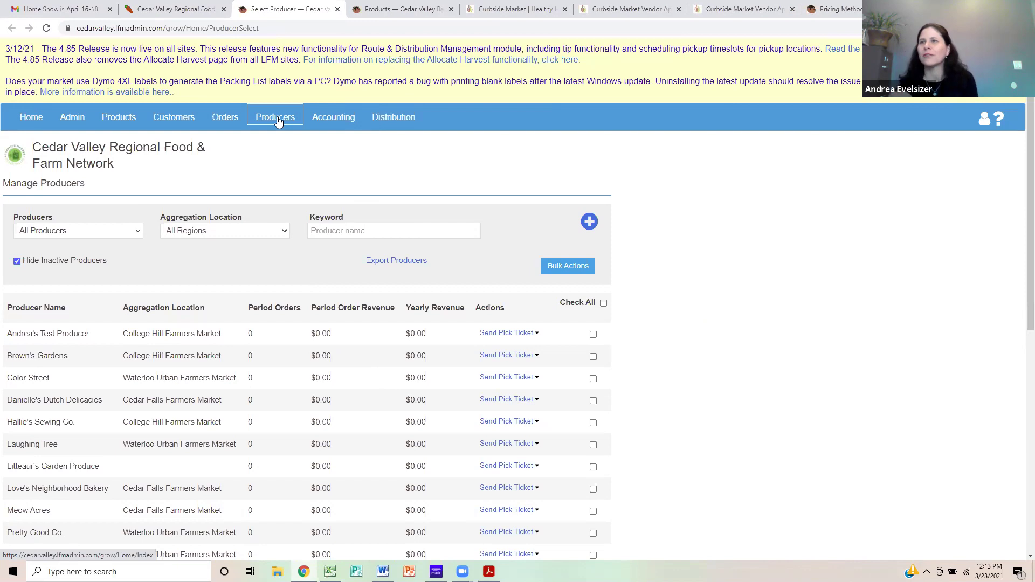
left_click(277, 121)
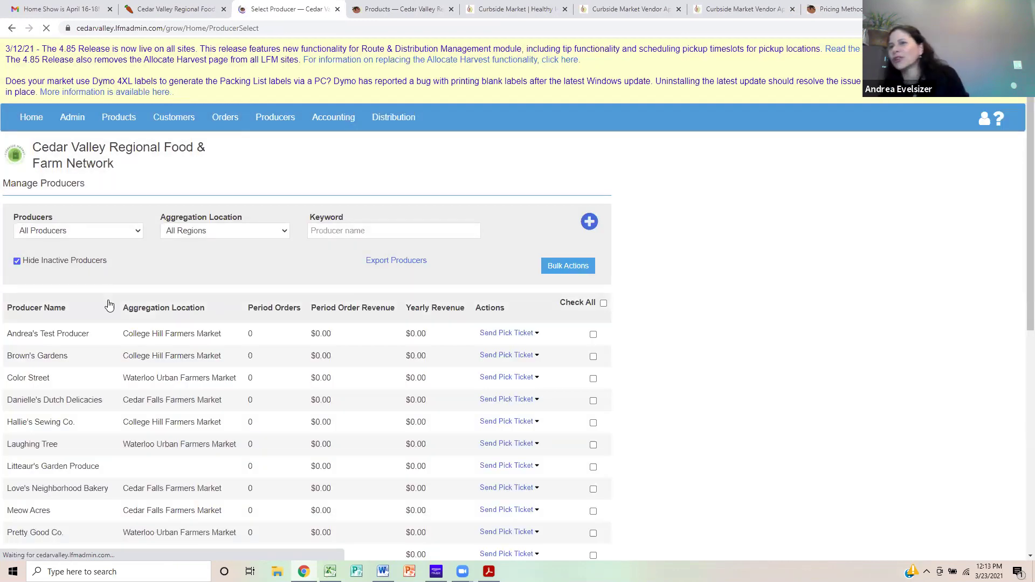
left_click(85, 334)
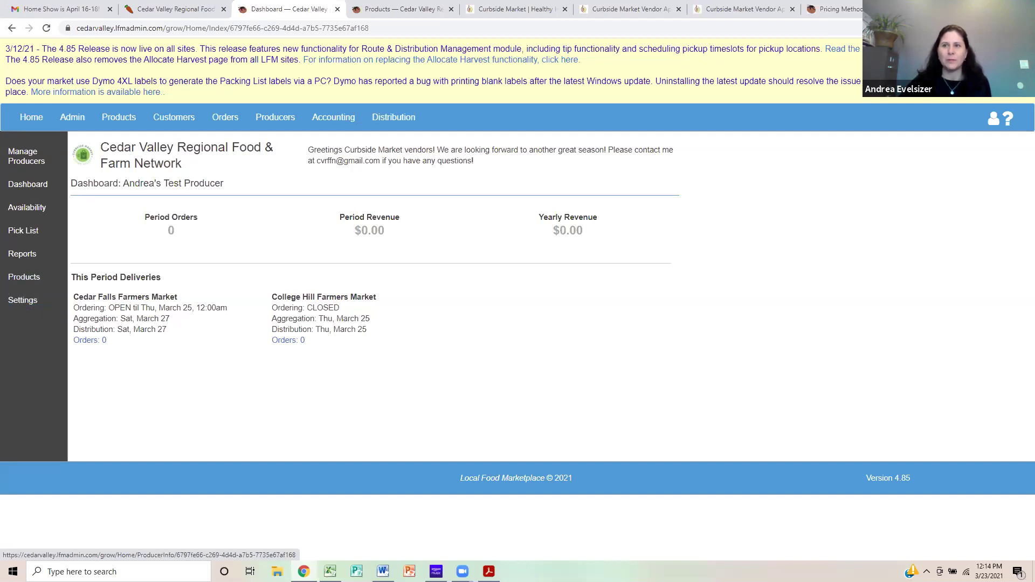
- Open the test producer's settings and review the contact details, farm information and logistics sections
left_click(25, 305)
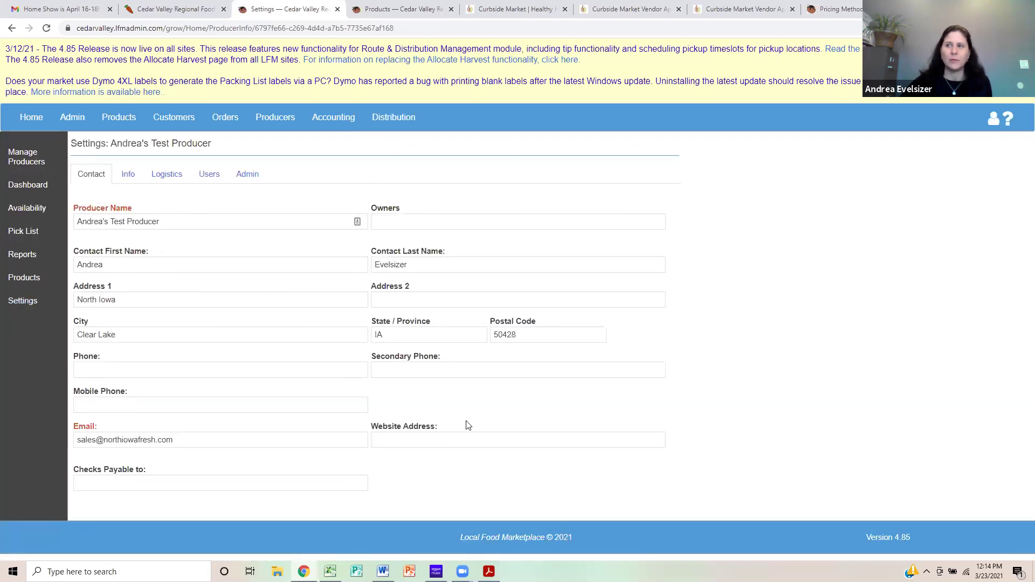
left_click(130, 180)
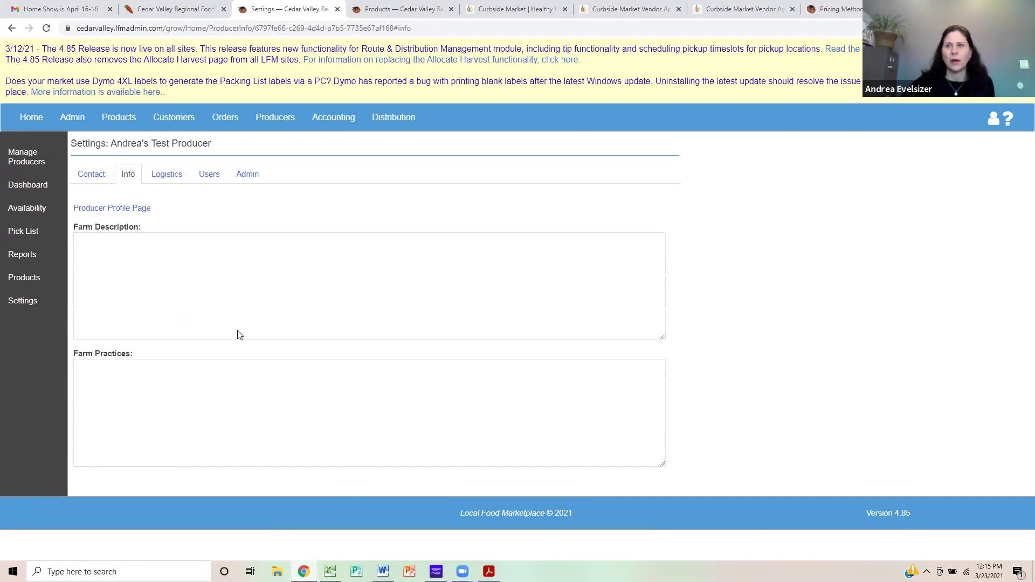
left_click(164, 182)
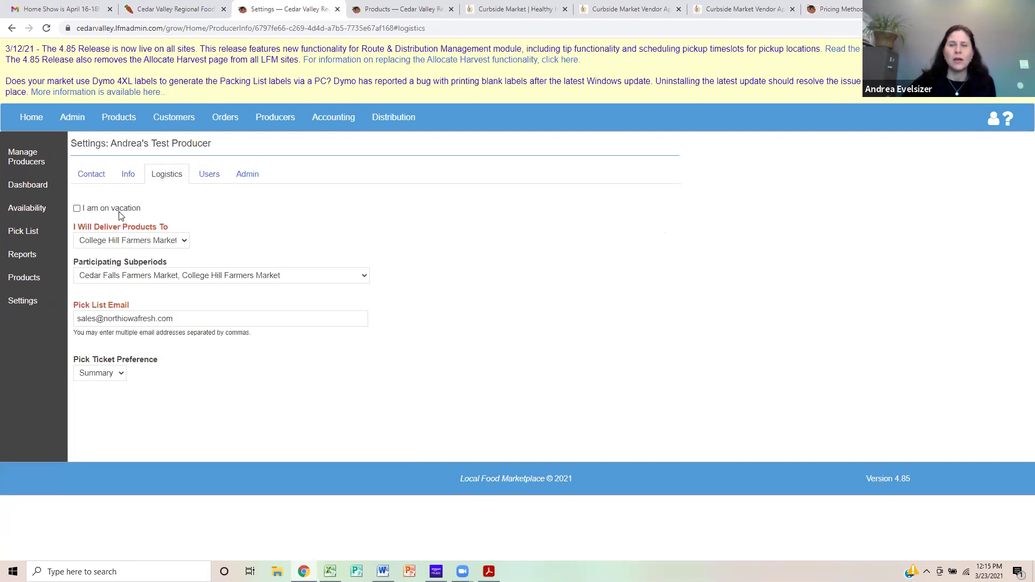
- Examine the market locations available for product delivery, keeping College Hill Farmers Market selected
left_click(125, 242)
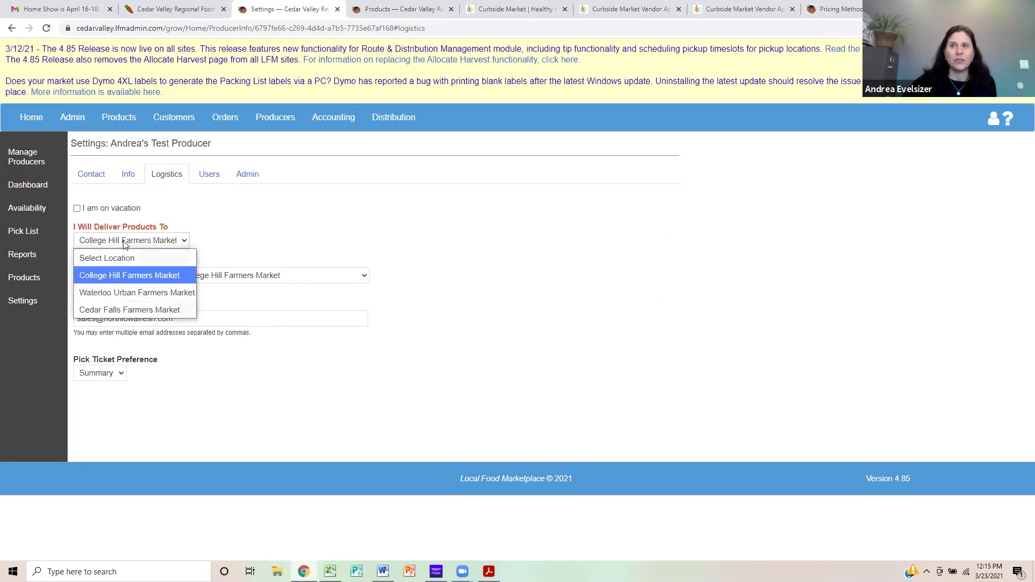
left_click(125, 243)
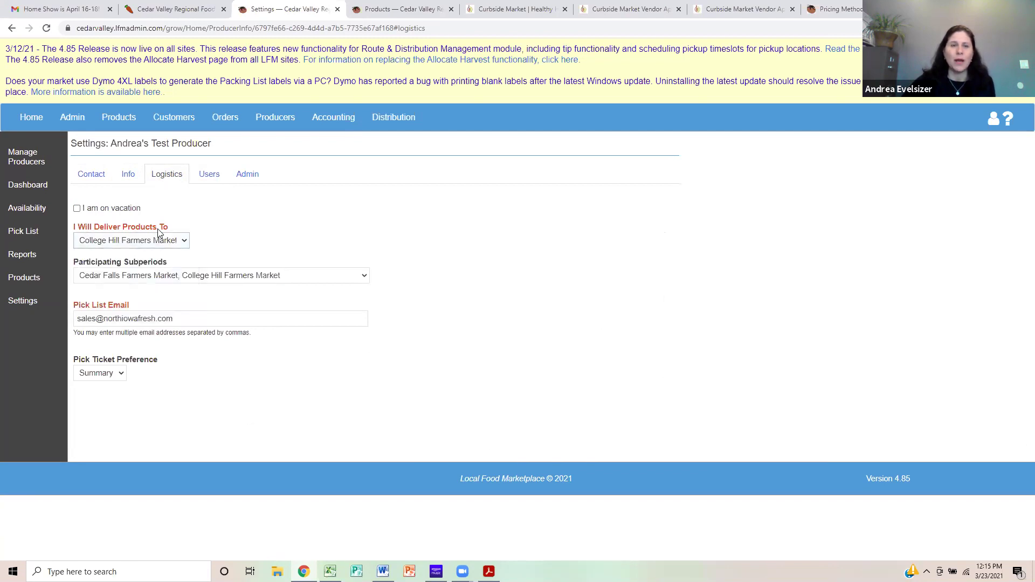
left_click(124, 242)
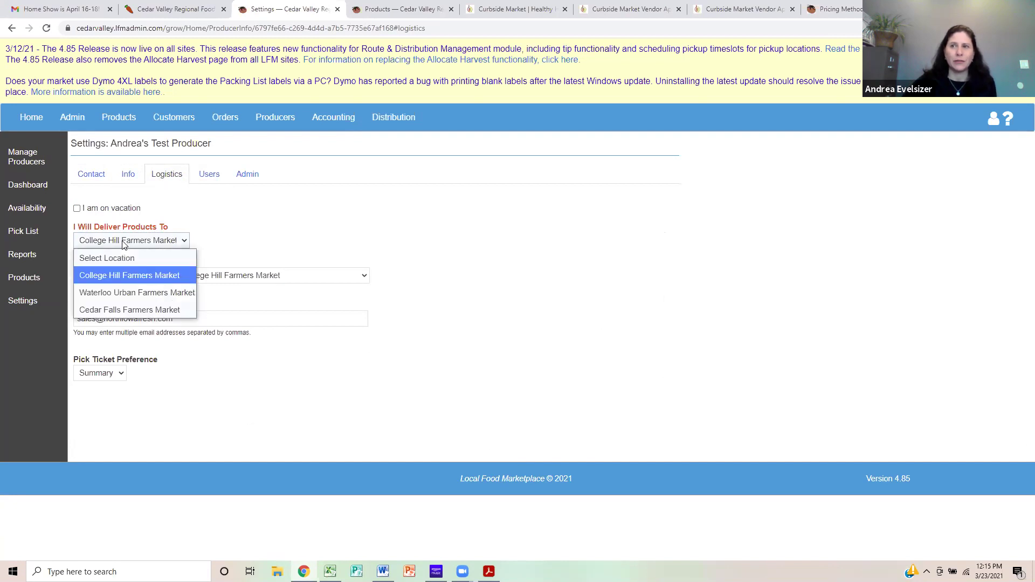
left_click(123, 244)
left_click(123, 244)
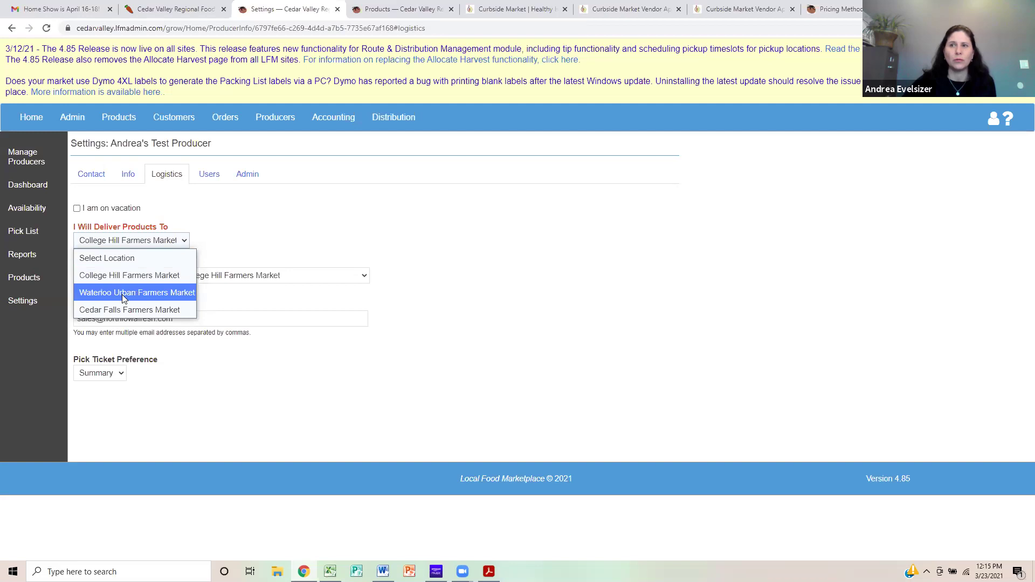
left_click(222, 236)
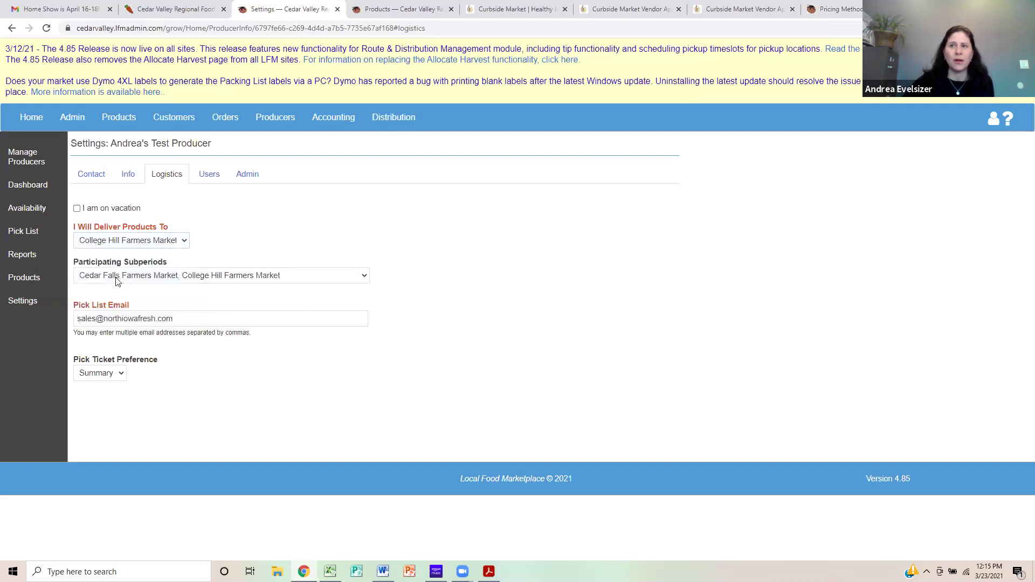
- Set the participating subperiods to College Hill Farmers Market only, deselecting Cedar Falls Farmers Market
left_click(349, 277)
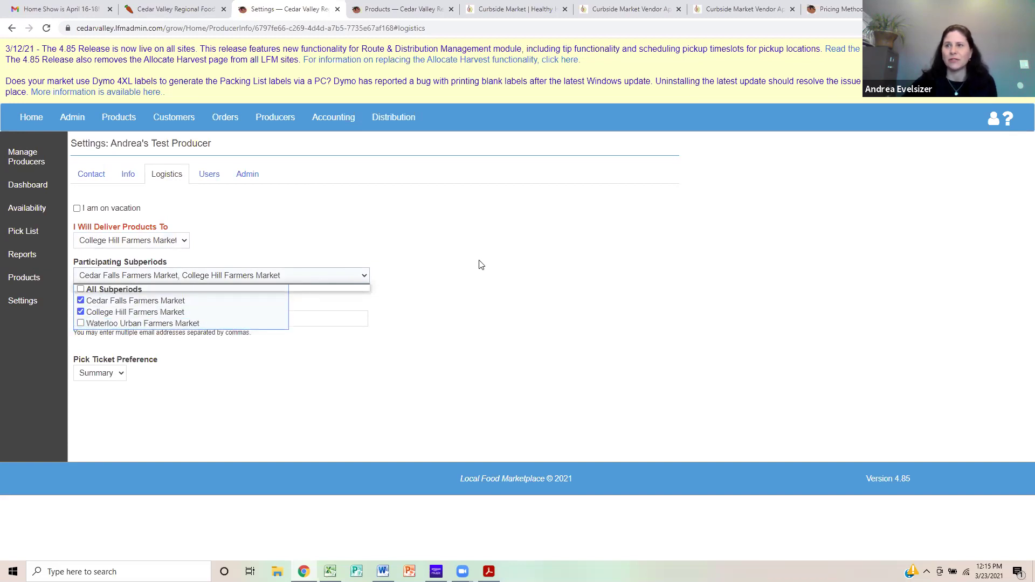
left_click(81, 312)
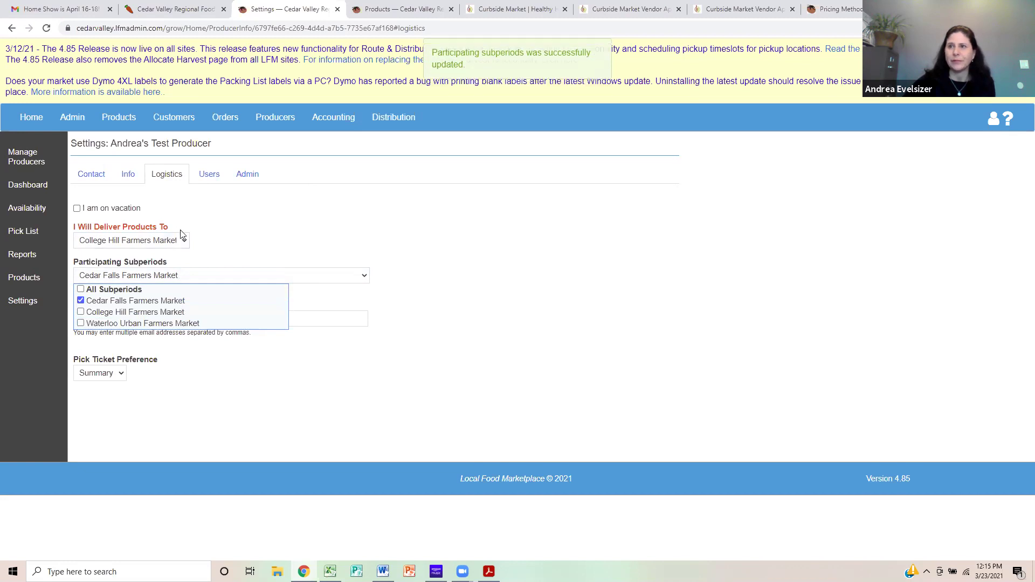
left_click(81, 301)
left_click(81, 311)
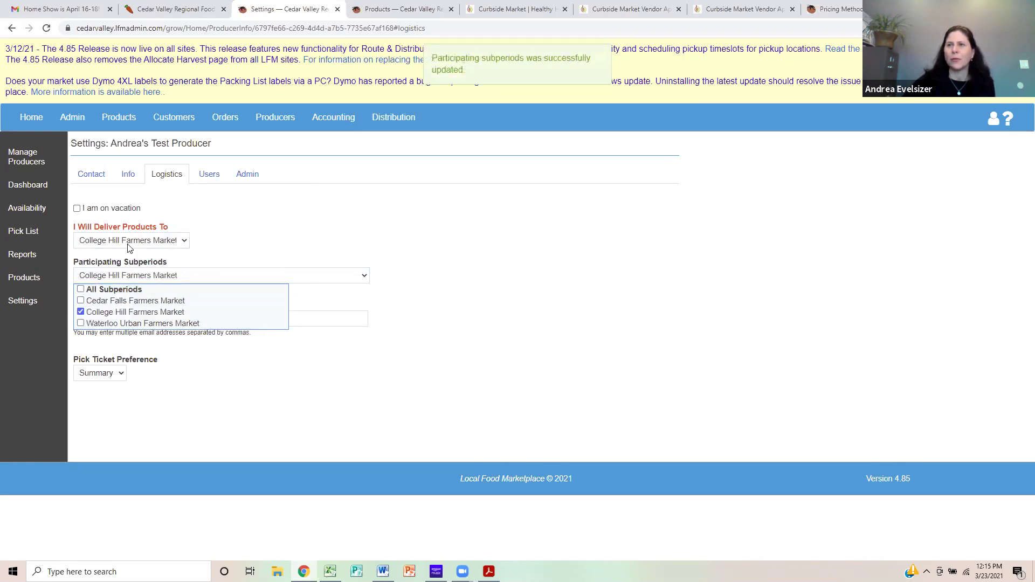
left_click(267, 341)
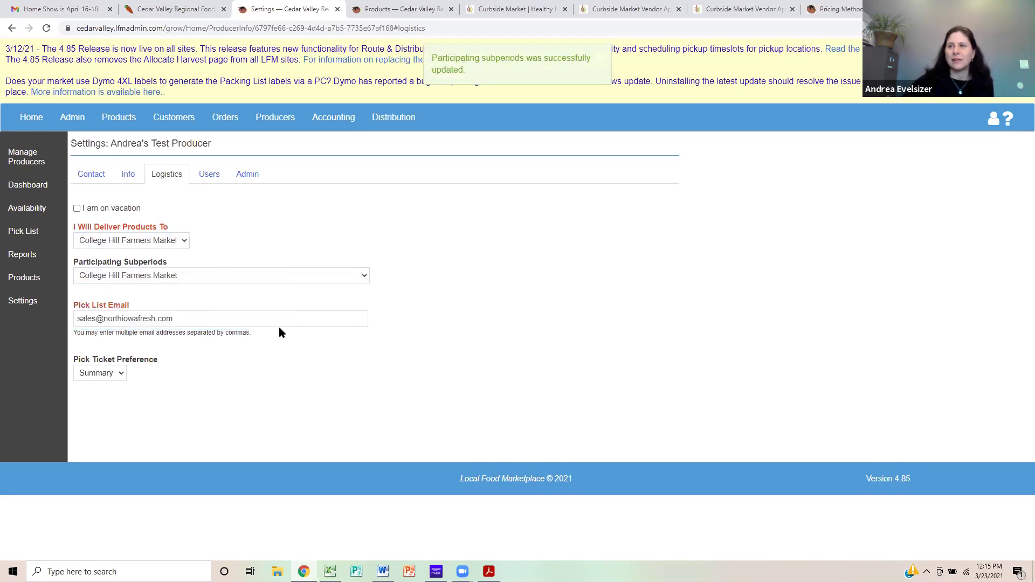
- Review the pick list email field and the pick ticket preference choices, leaving the preference on Summary
left_click_drag(171, 319, 76, 319)
left_click(122, 321)
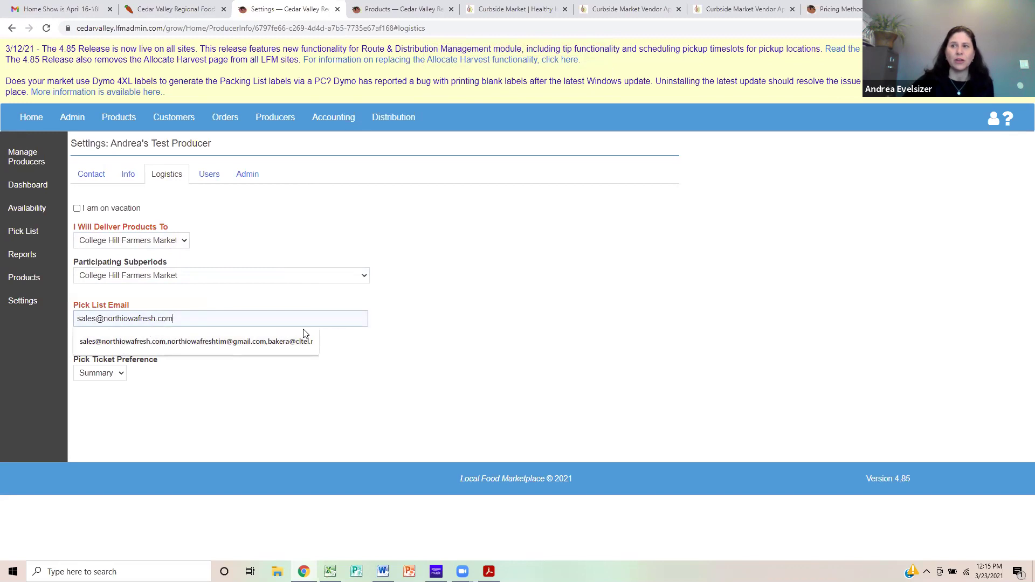
left_click(495, 336)
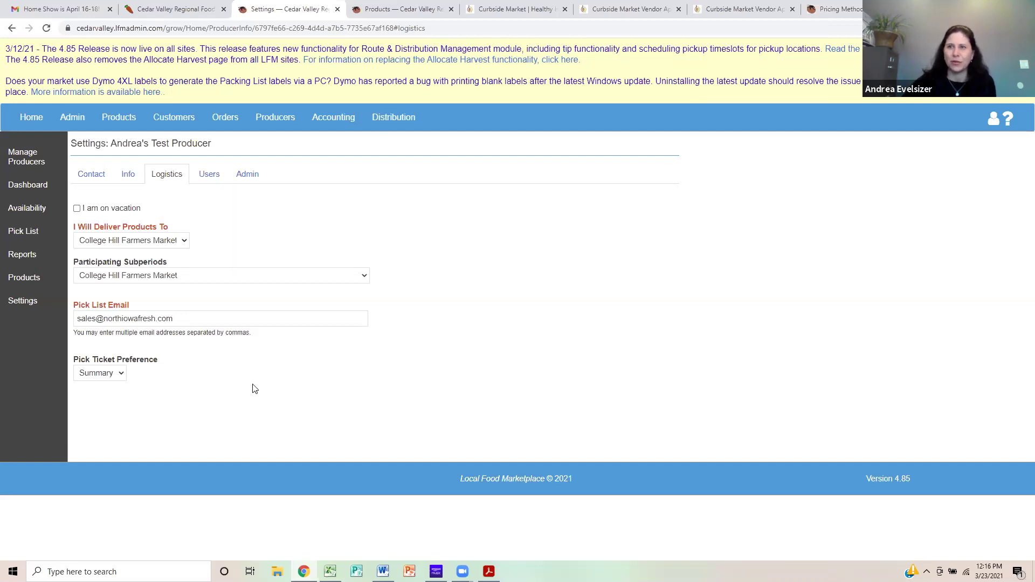
left_click(105, 379)
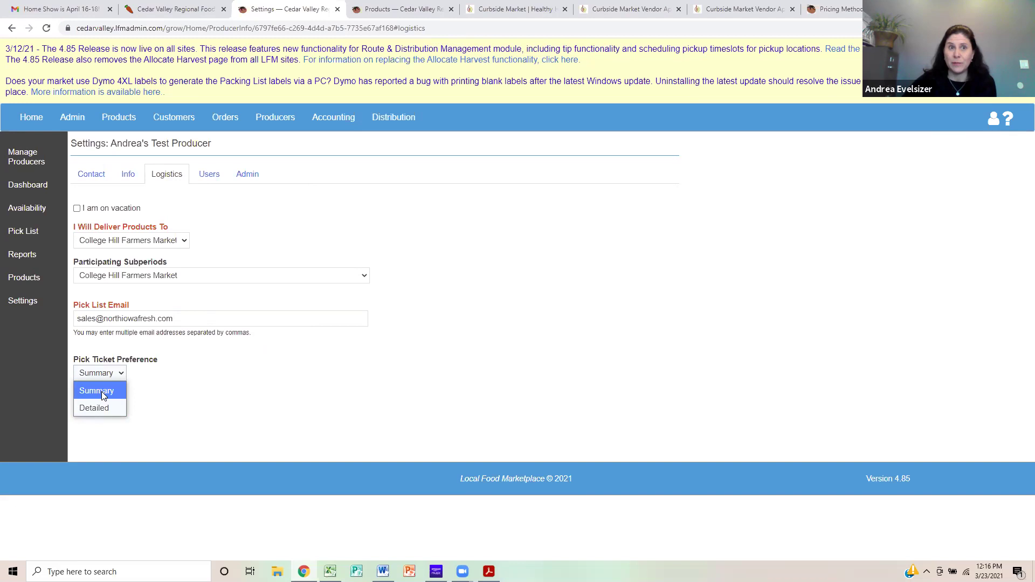
left_click(240, 391)
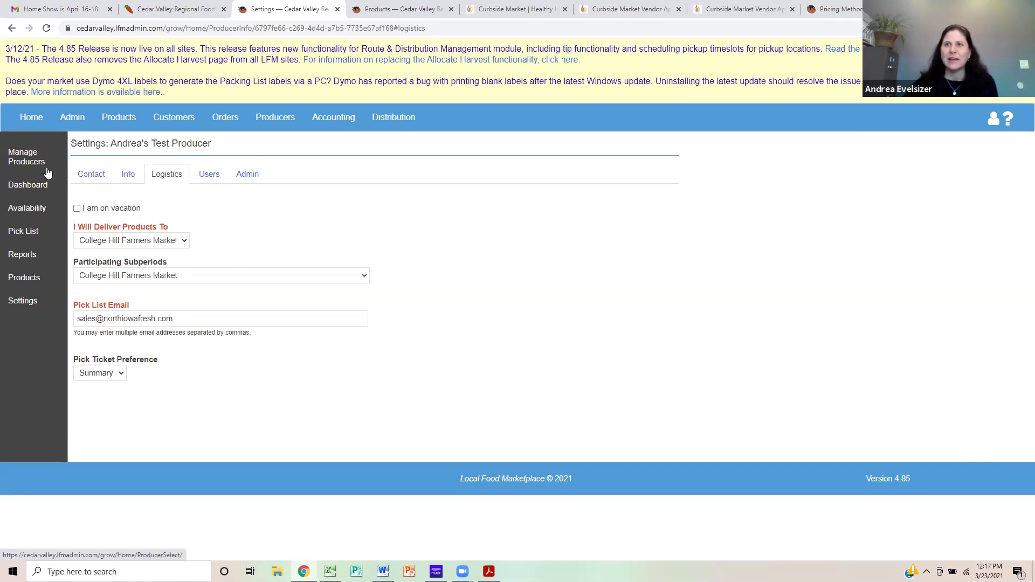
- Search the product catalogue for "cherry" and add "Tomatoes, Cherry - chemical free" to the producer's products as Type A
left_click(28, 280)
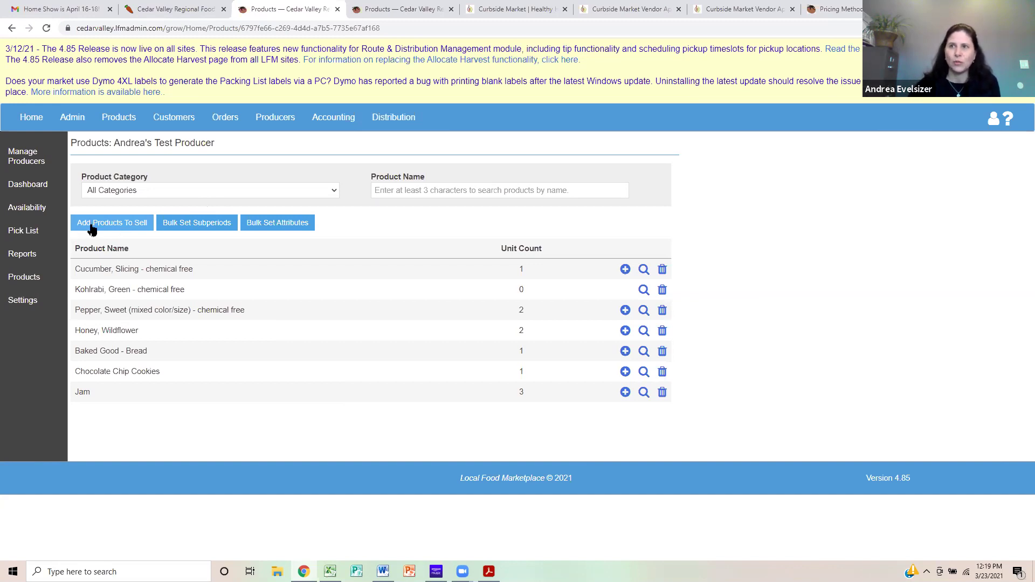
left_click(123, 228)
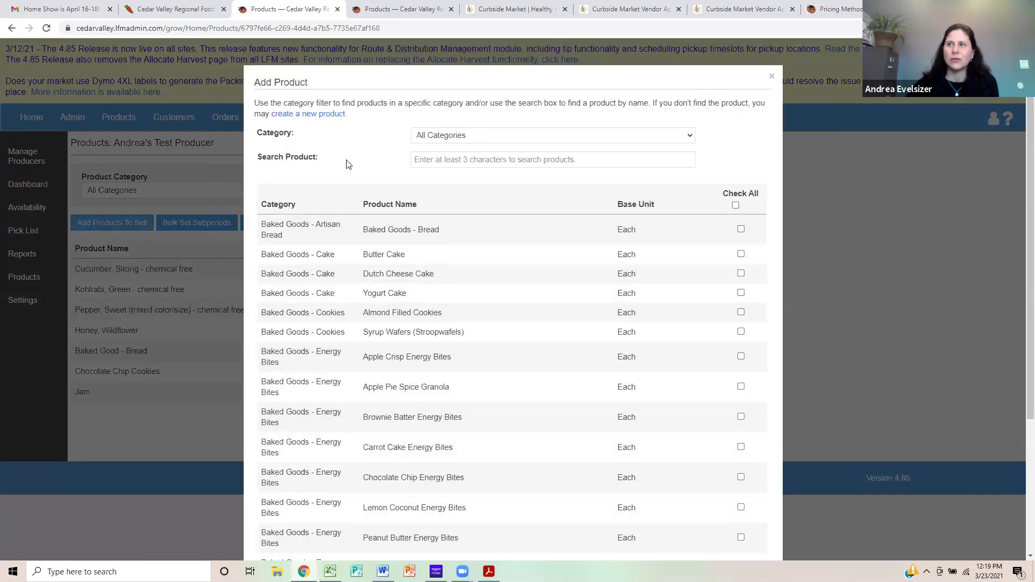
left_click(447, 159)
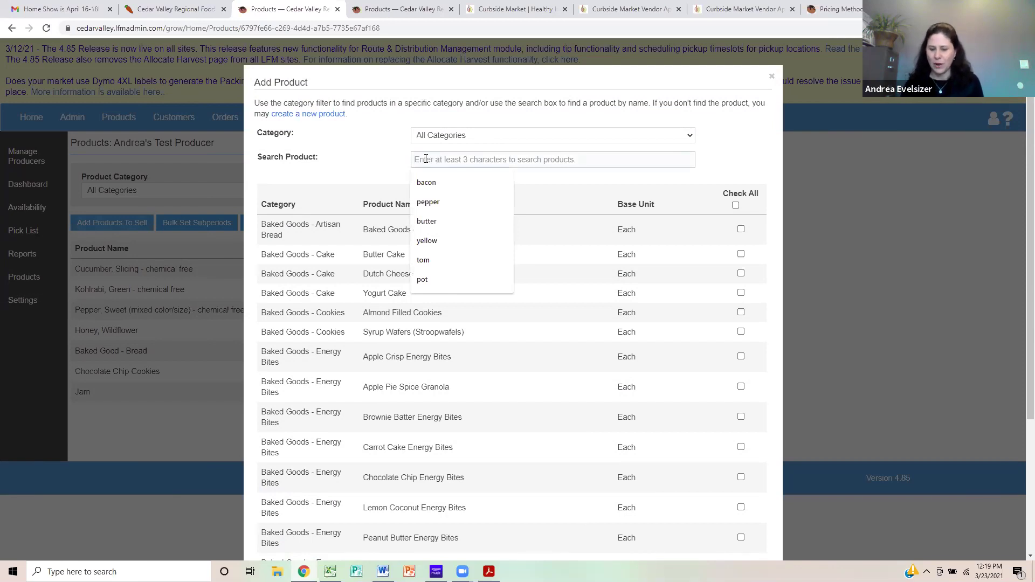
type("cherry")
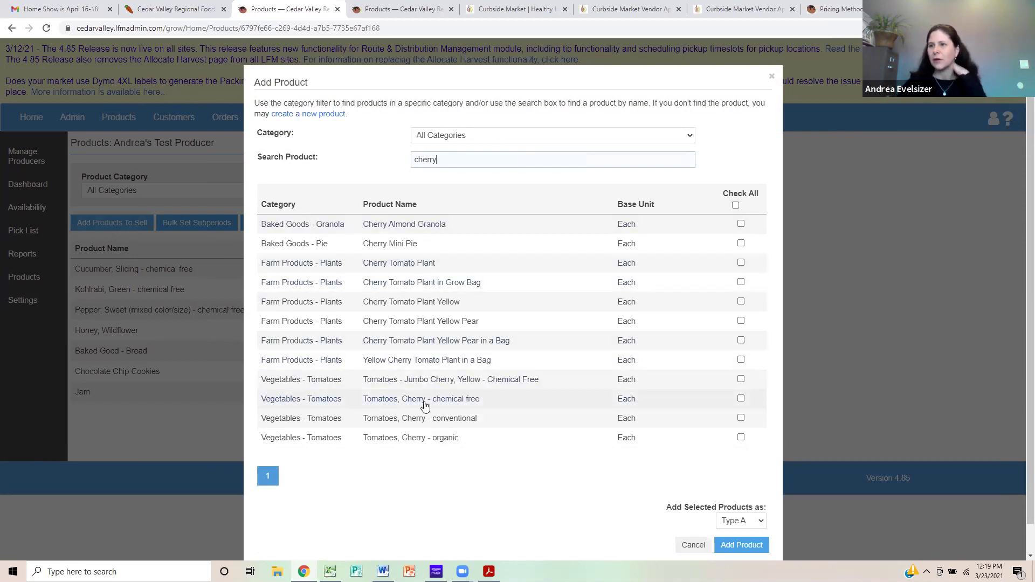
left_click(742, 400)
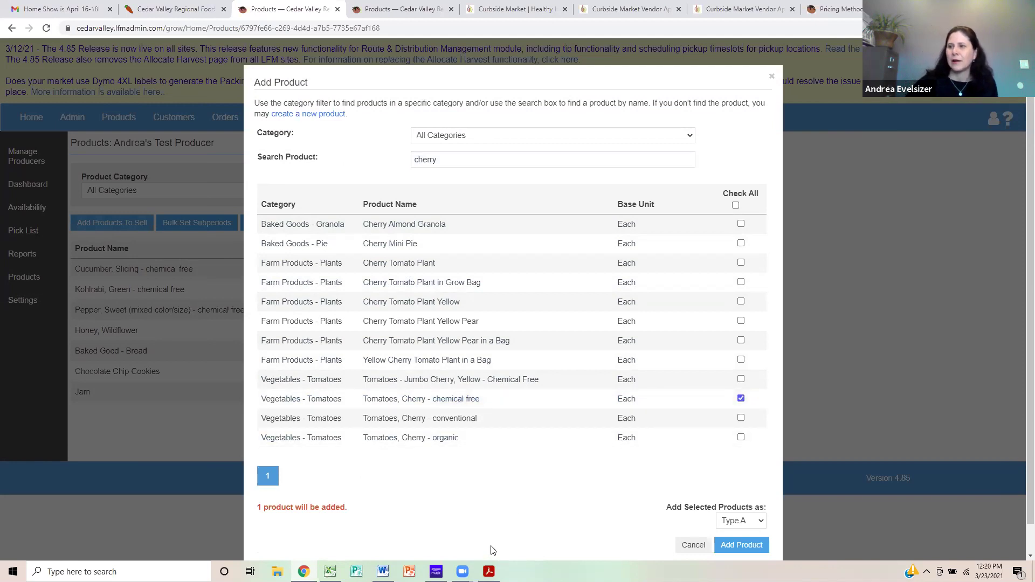
left_click(737, 547)
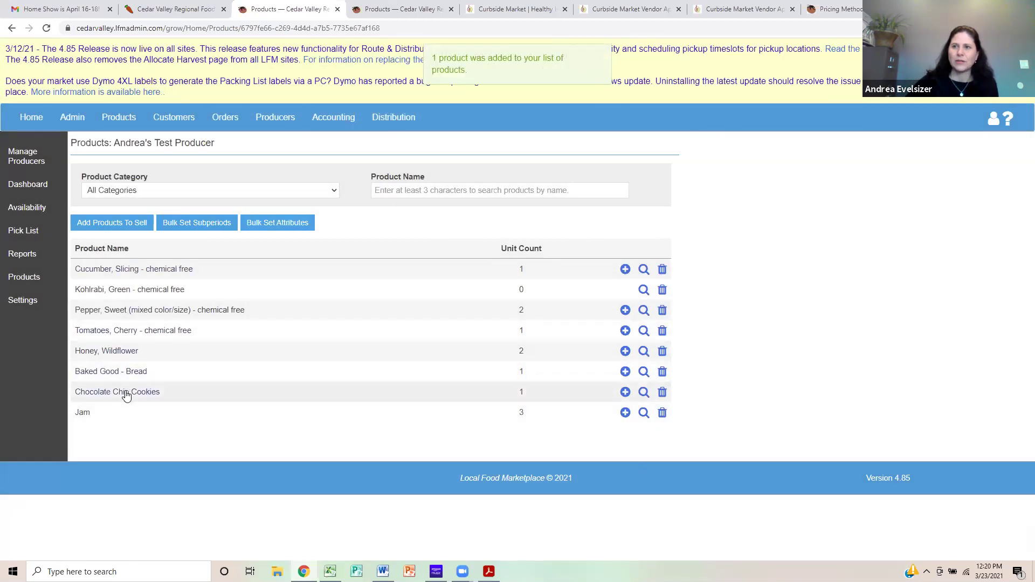
- Add a "1 pint" selling unit to the chemical-free cherry tomatoes with a unit price of 1.50 and a multiplier of 0.50
left_click(126, 331)
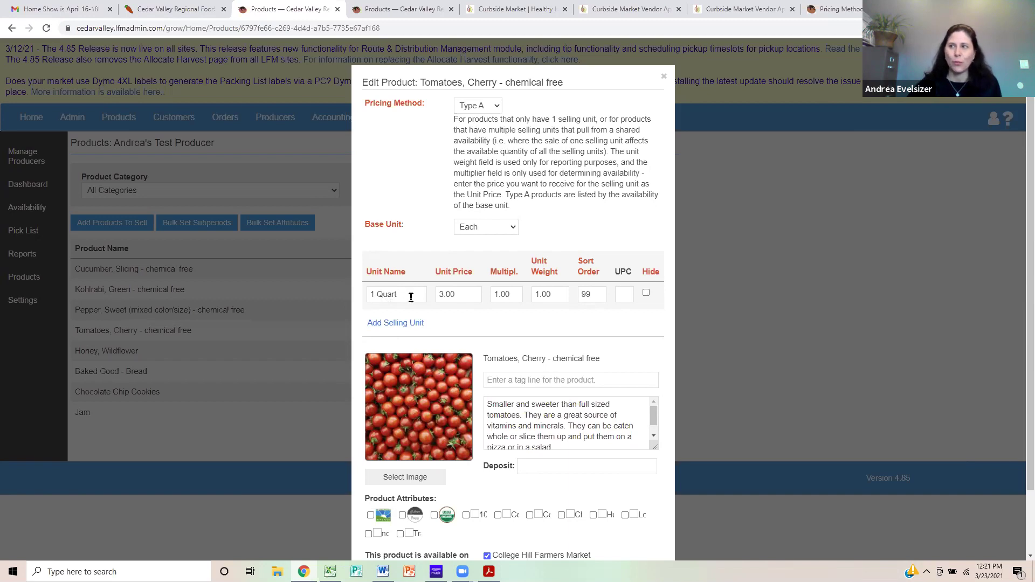
left_click(459, 297)
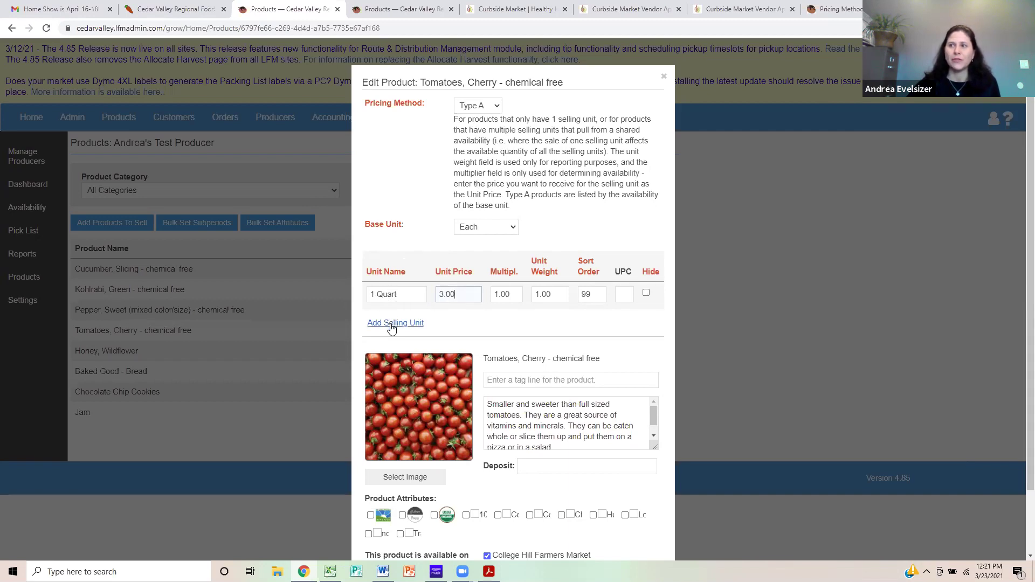
left_click(391, 323)
left_click(396, 322)
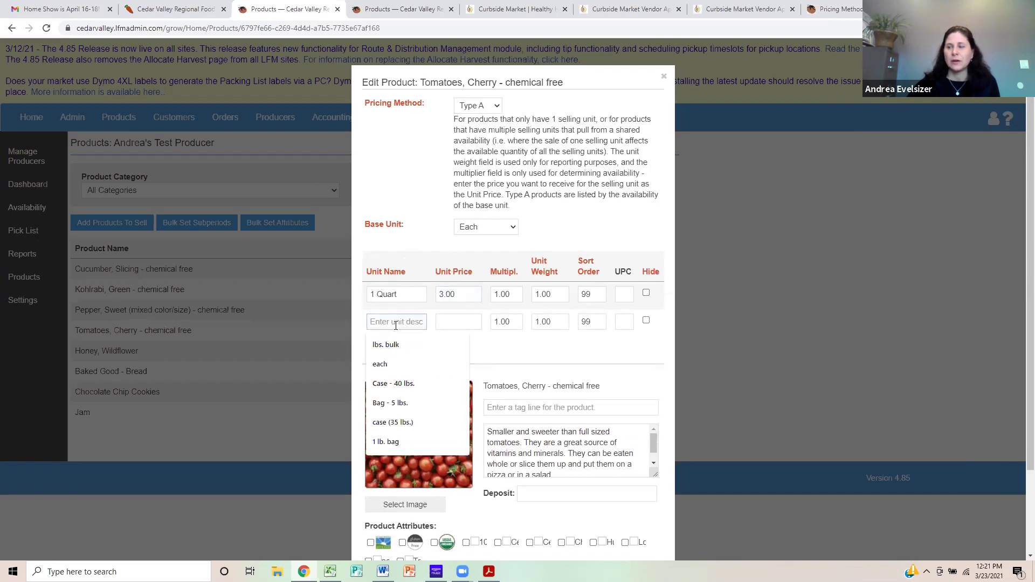
type("1 pint")
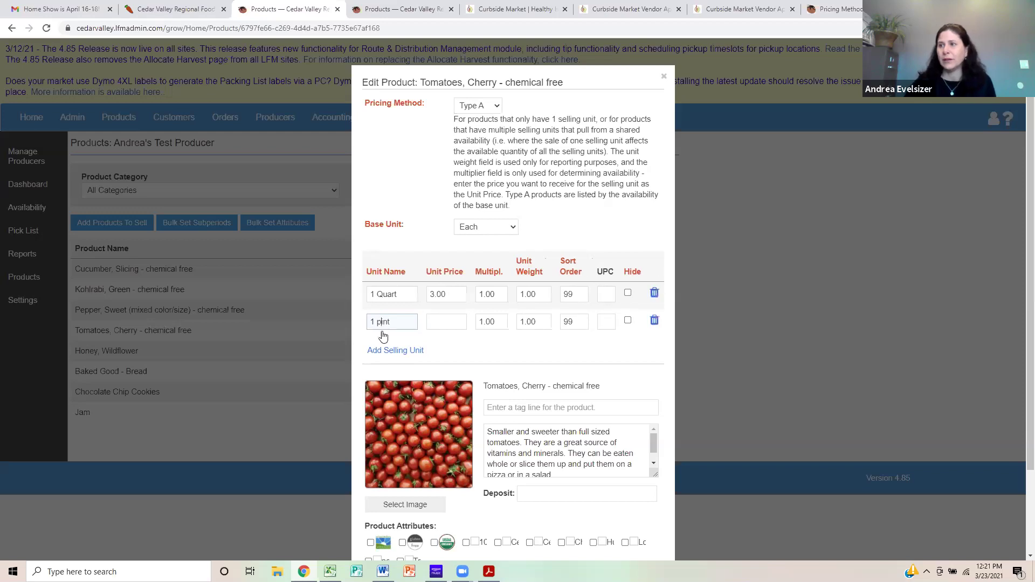
left_click(439, 324)
type("1.5")
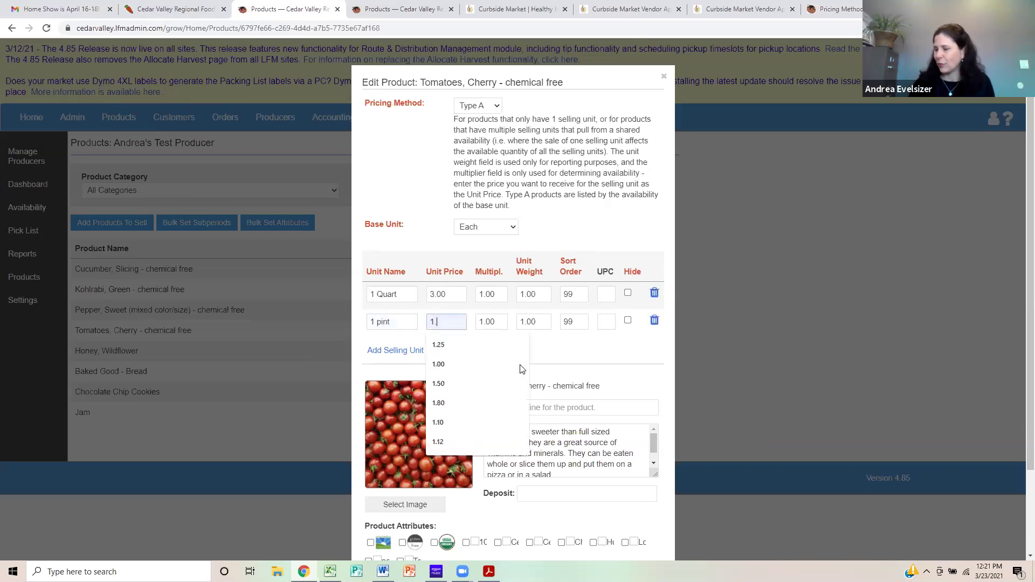
left_click(498, 324)
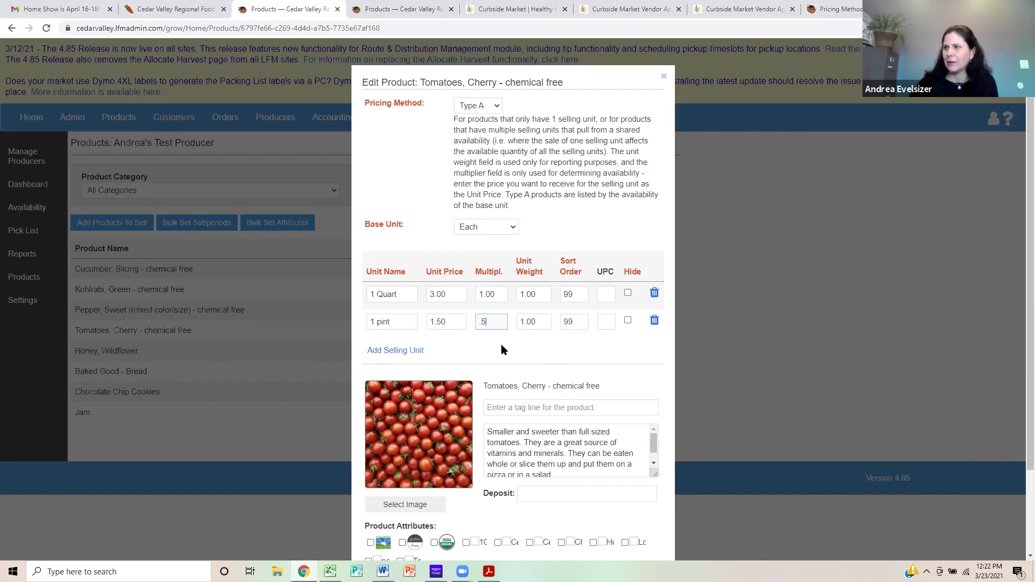
left_click(546, 368)
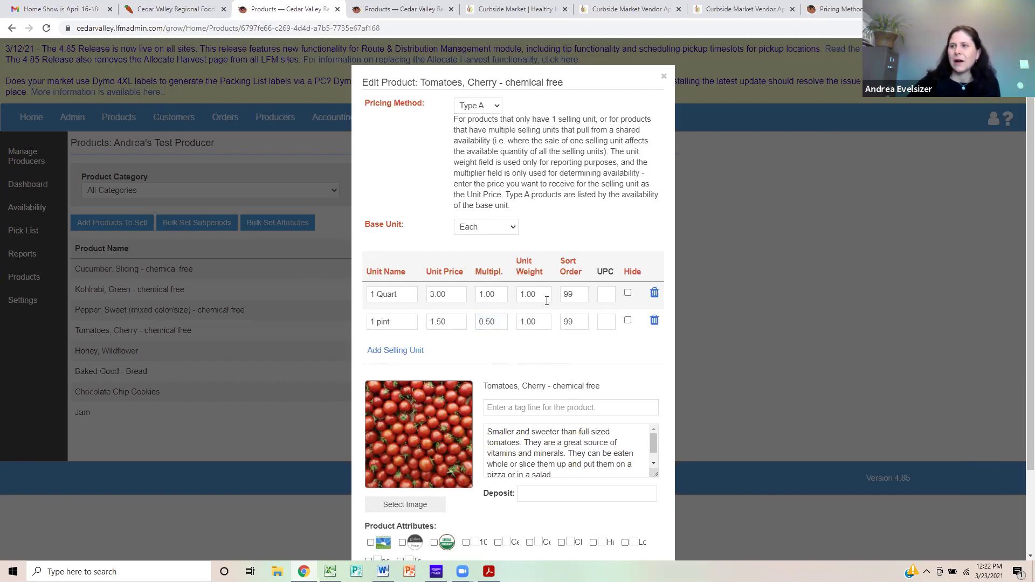
- Set the sort order of the cherry tomatoes' 1 Quart selling unit to 1
scroll(593, 399, "down", 2)
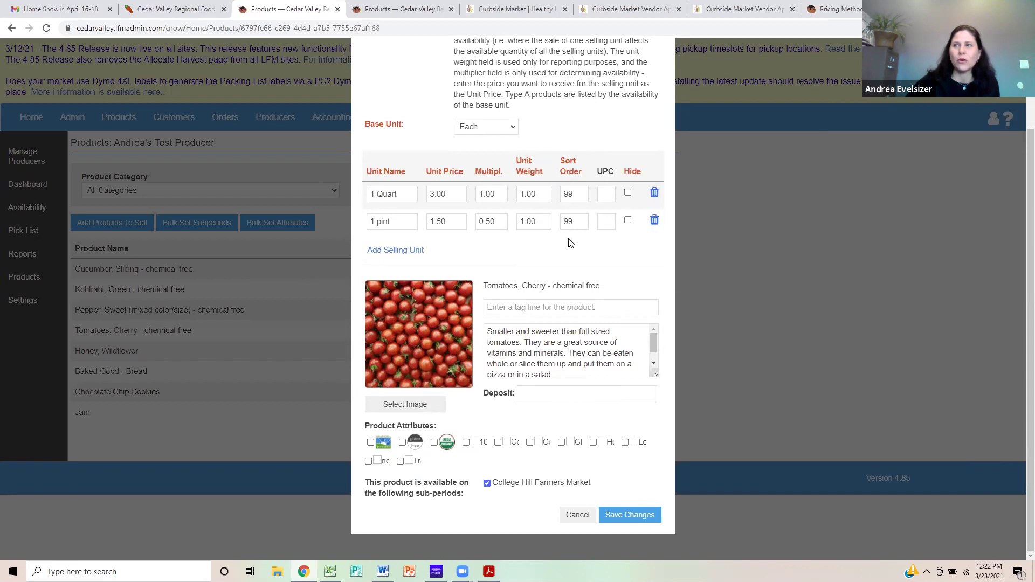
double_click(569, 195)
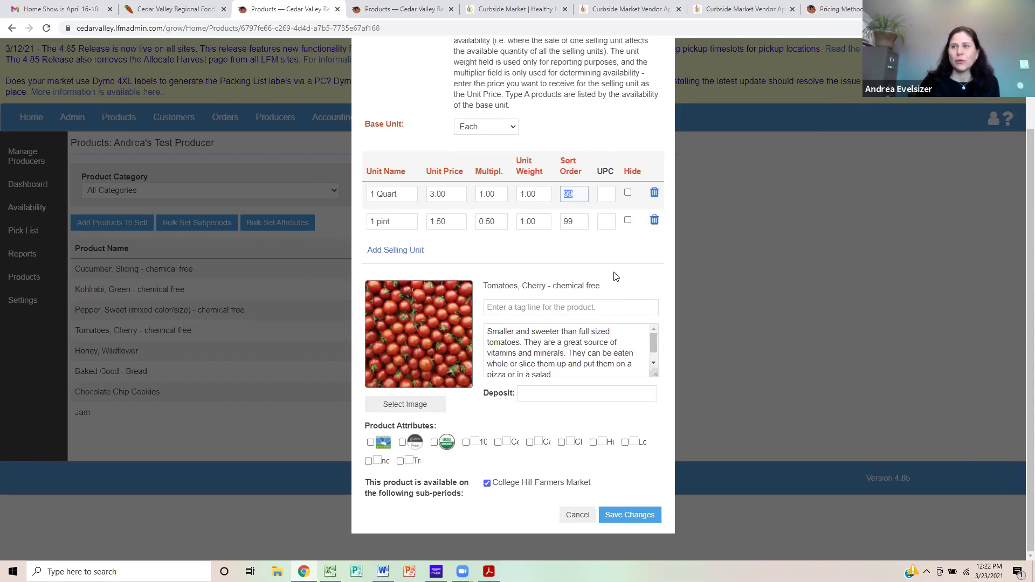
type("1")
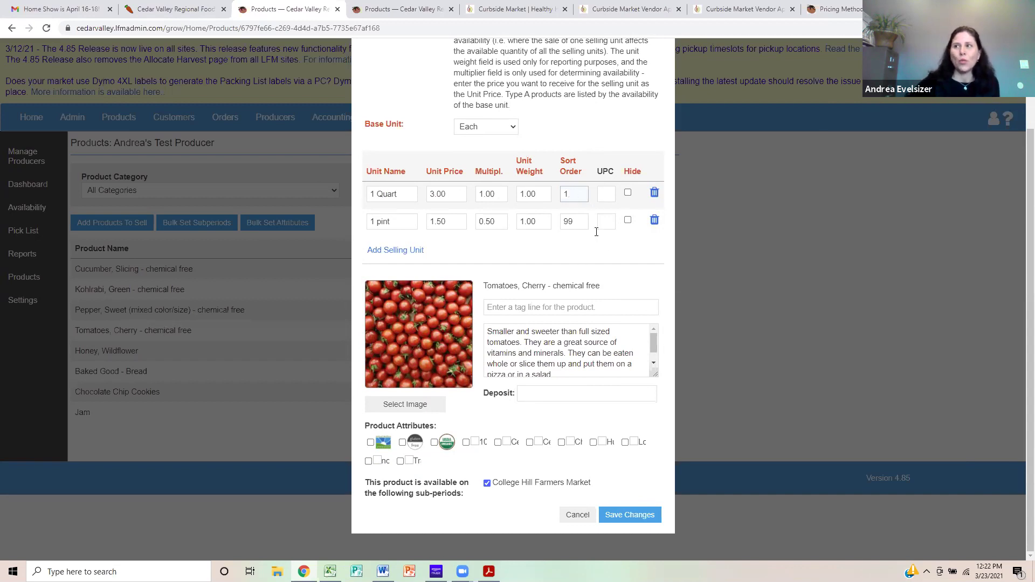
- Set the sort order of the cherry tomatoes' pint selling unit to 2 and rename the unit "1 Pint"
double_click(569, 222)
type("2")
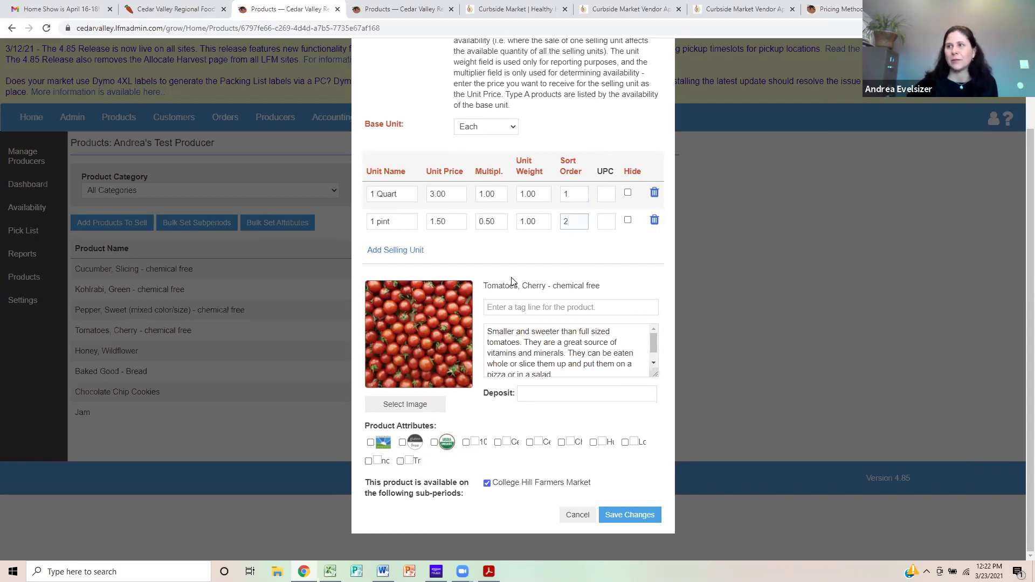
left_click(380, 221)
left_click_drag(378, 222, 382, 222)
type("P")
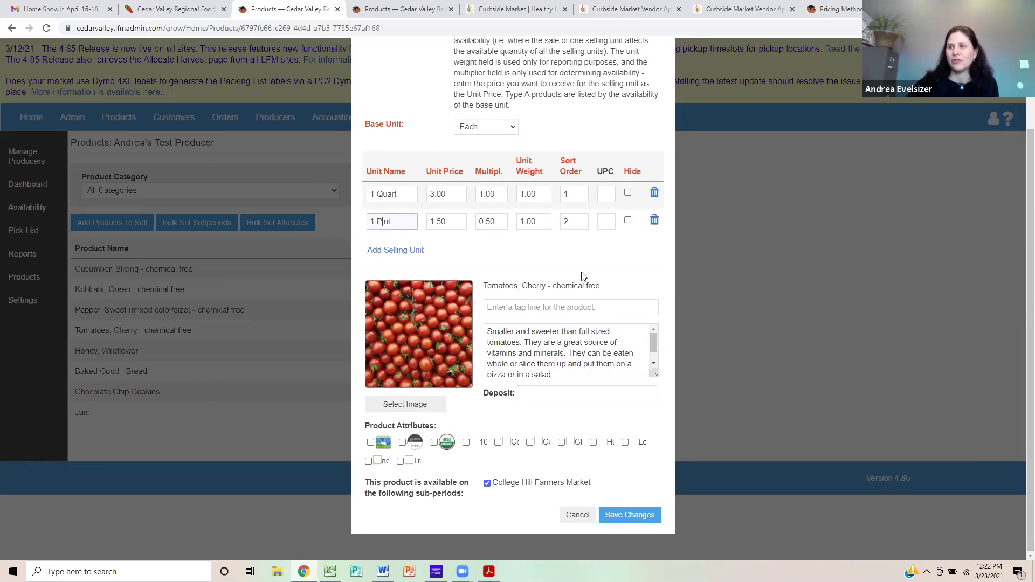
left_click(575, 242)
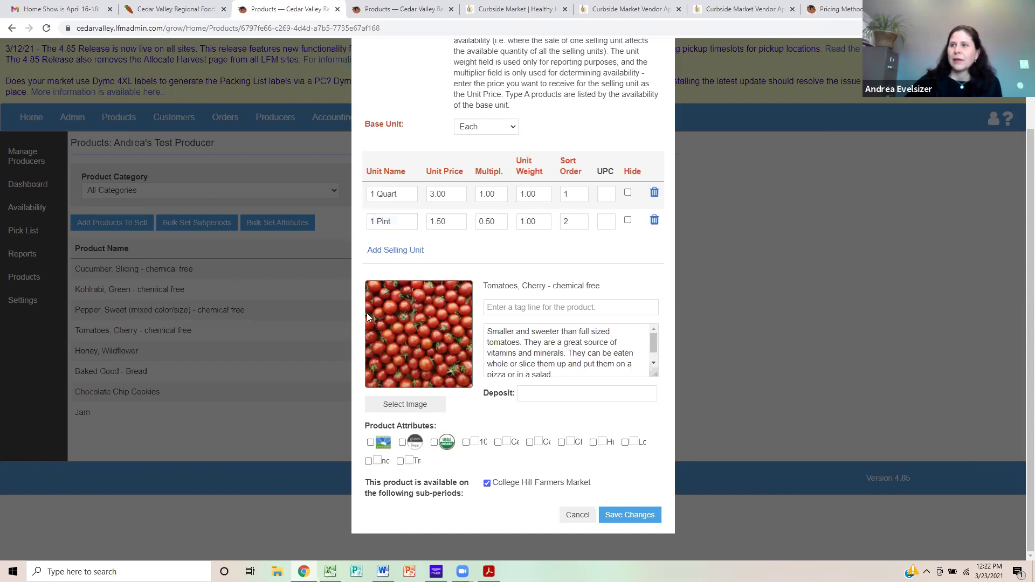
- Review the image choices for the cherry tomatoes and the option to upload a picture, then return to the product without changing its image
left_click(421, 406)
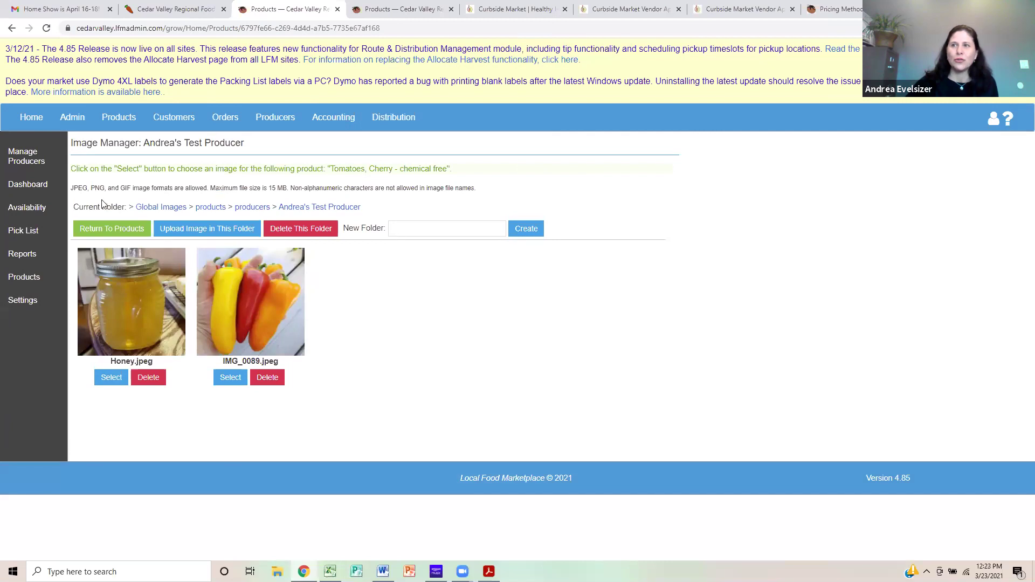
left_click(196, 230)
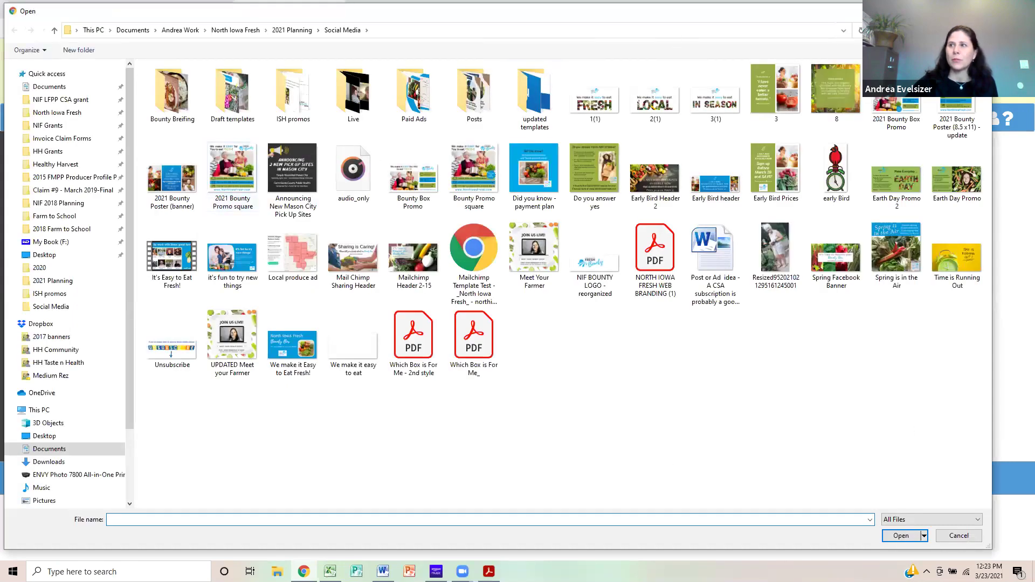
key("Escape")
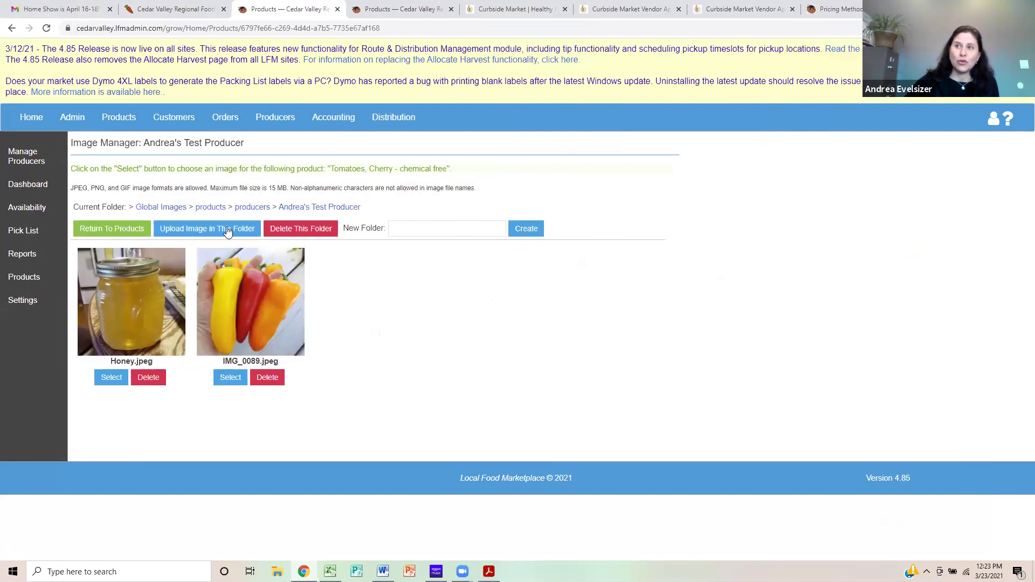
left_click(111, 232)
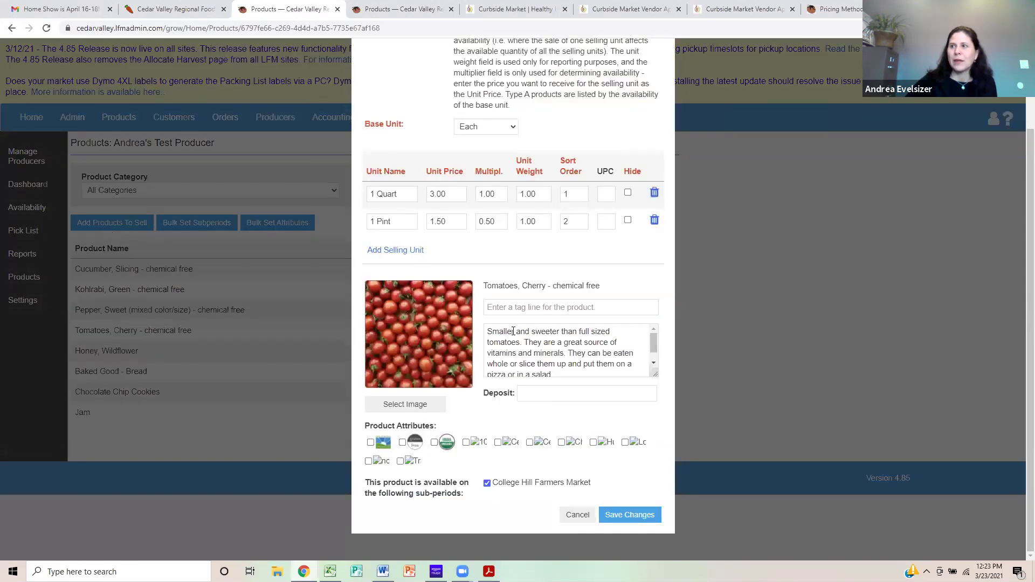
- Add the tag line "Extra Sweet!" to the cherry tomatoes, keeping the default description, then save the changes and reopen the product to check it
left_click_drag(487, 331, 520, 387)
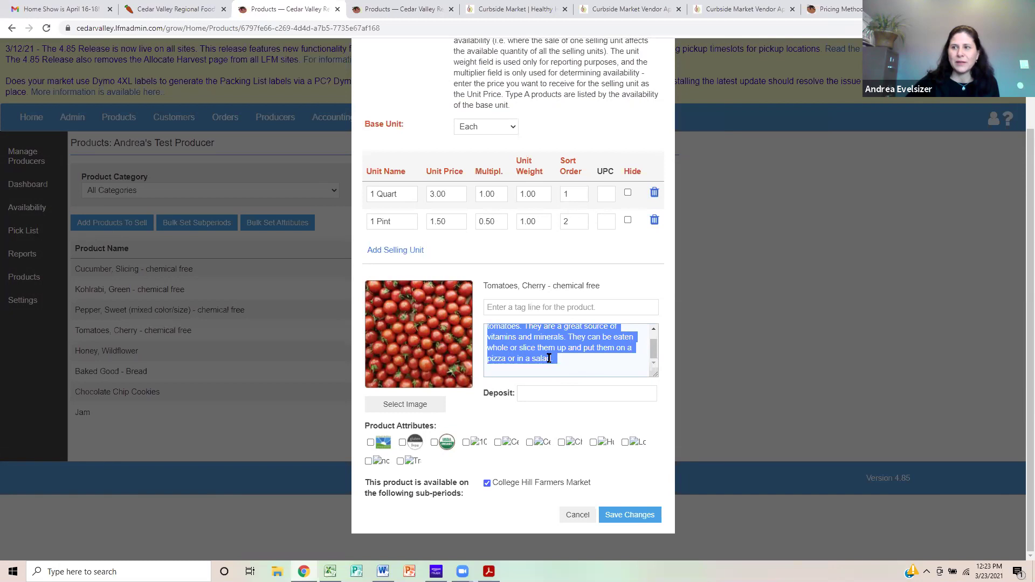
scroll(549, 359, "up", 1)
left_click(574, 356)
left_click(560, 307)
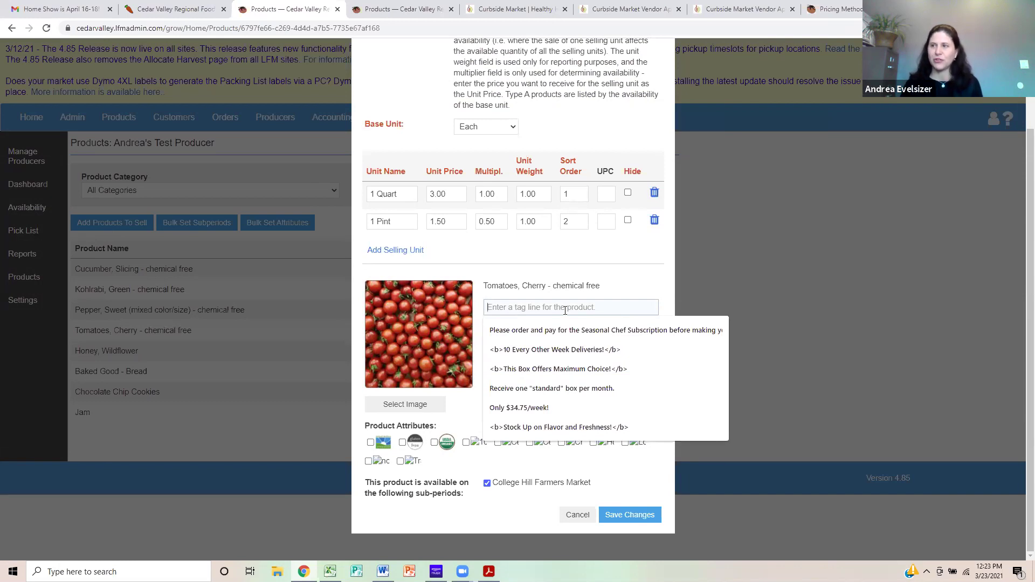
type("Extra Sweet!")
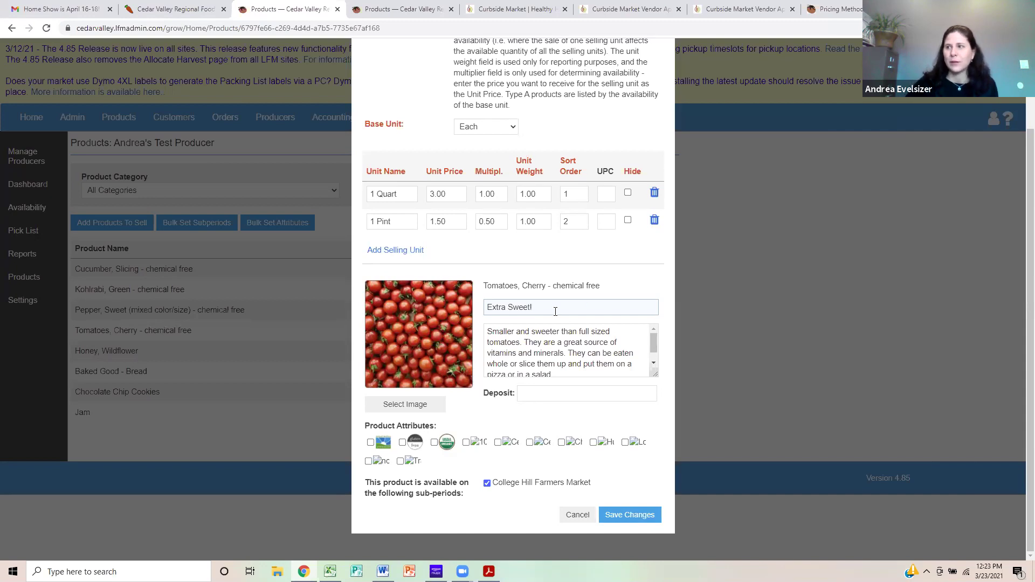
left_click(626, 521)
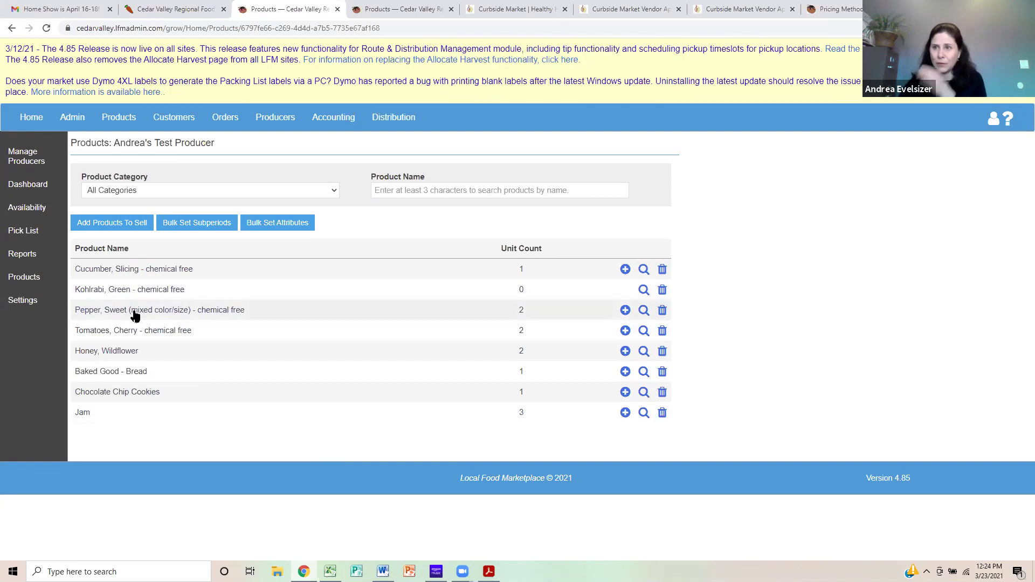
left_click_drag(135, 331, 138, 331)
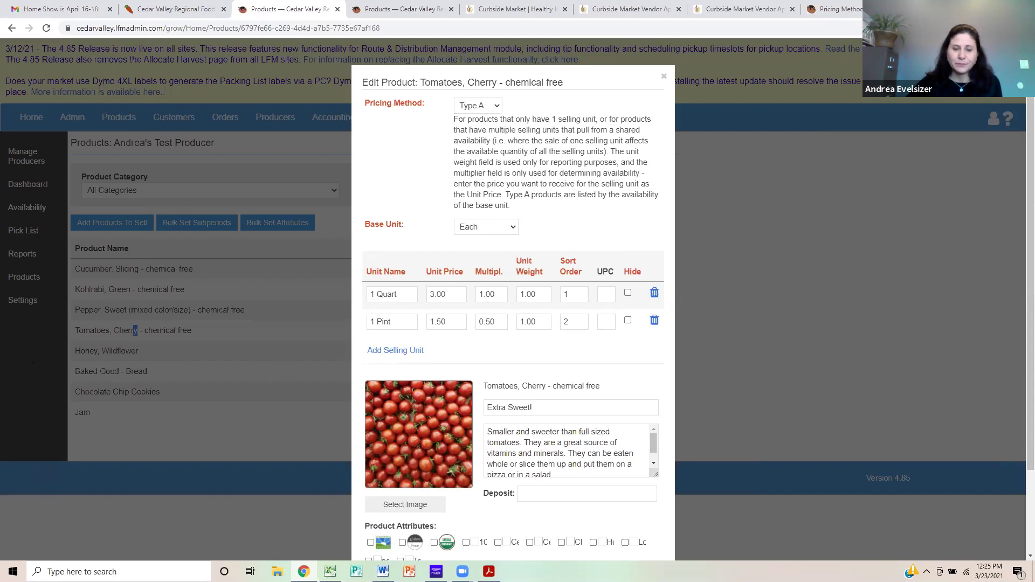
left_click(665, 78)
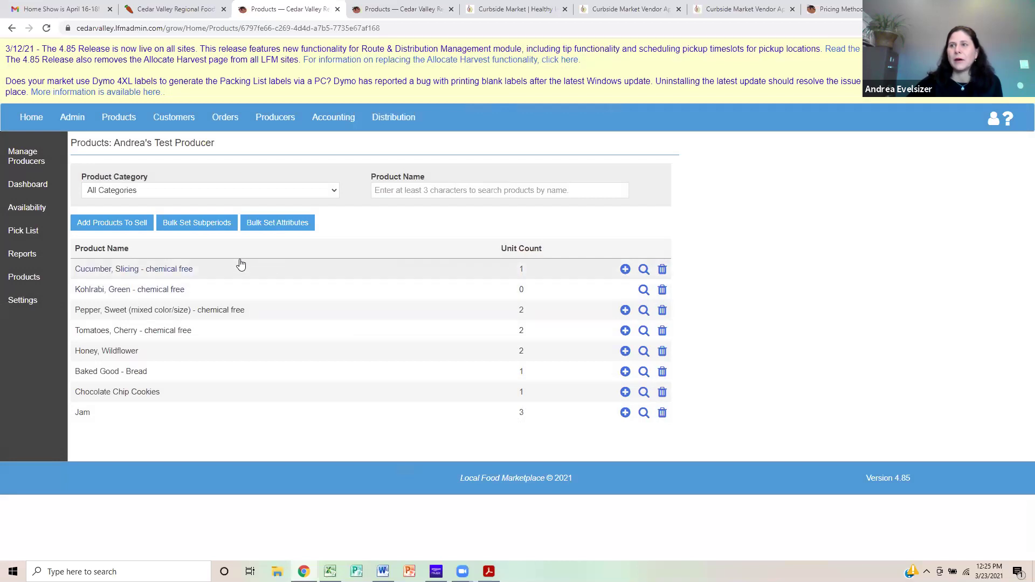
- Search the catalogue of products to sell for "bread" in all categories
left_click(109, 230)
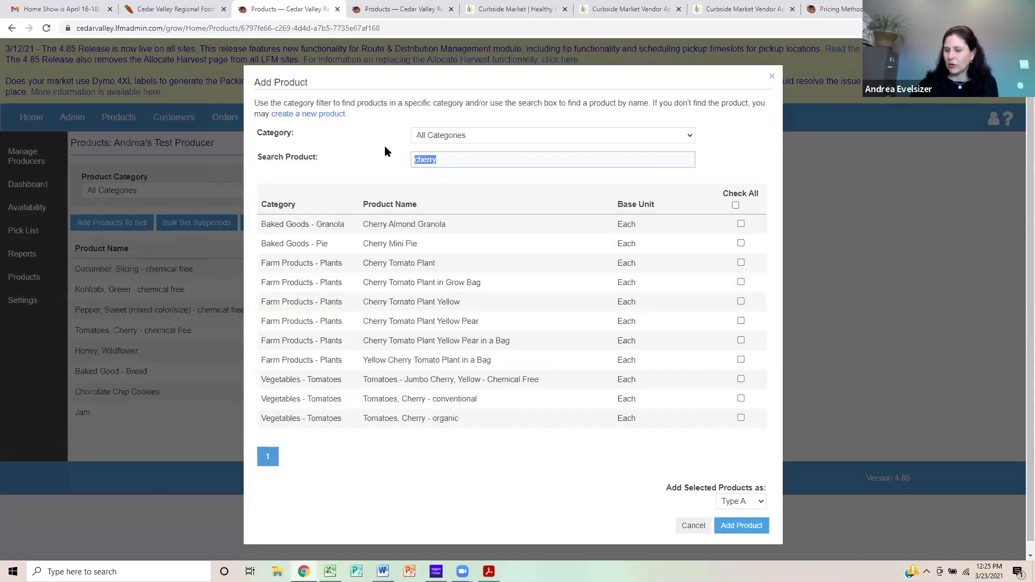
key("BackSpace")
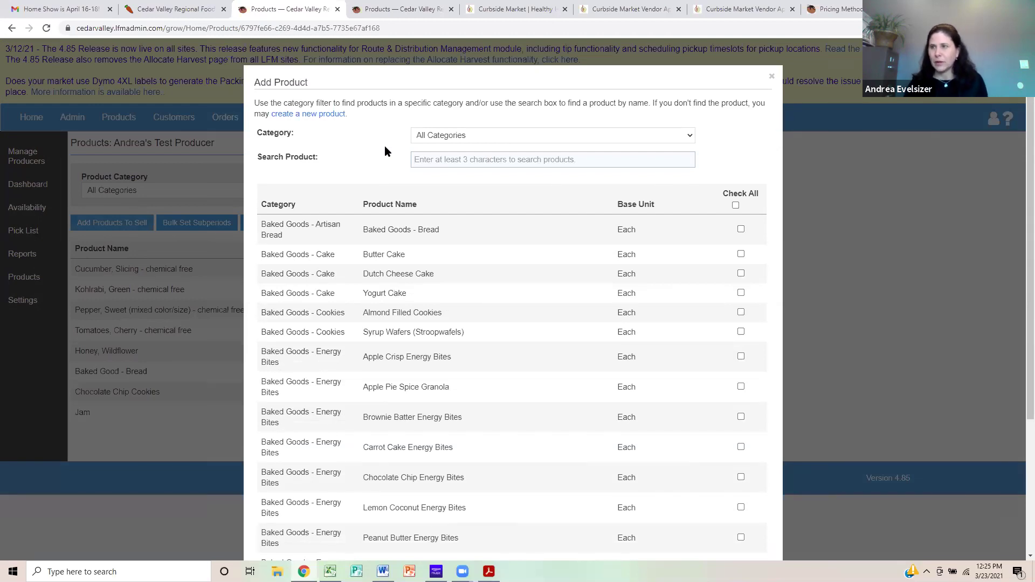
type("b")
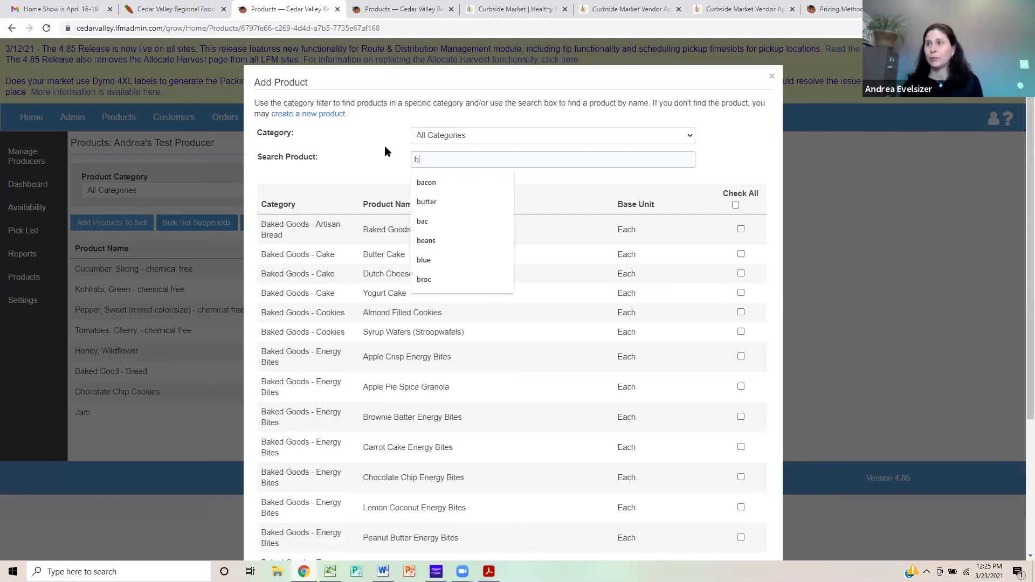
type("read")
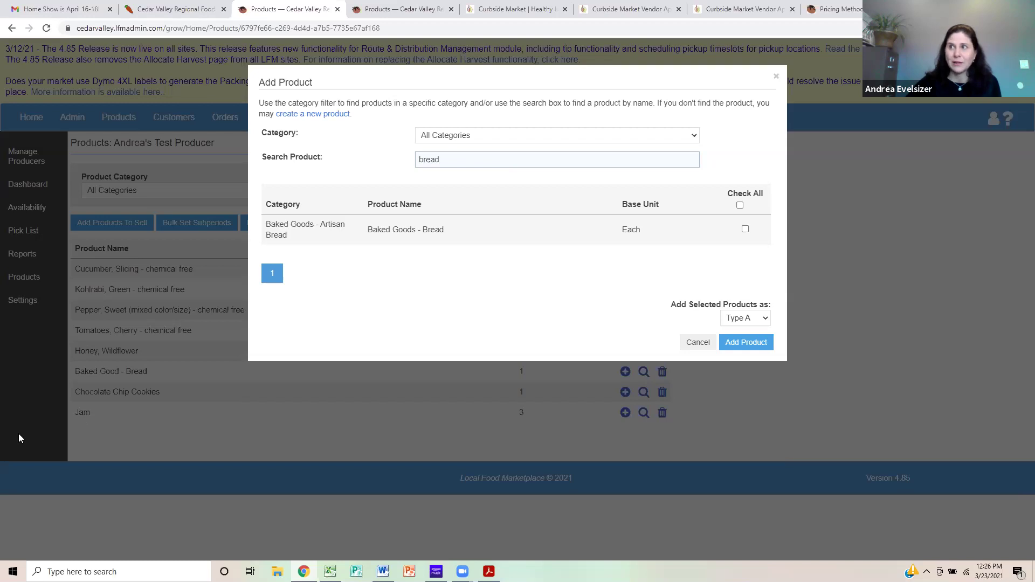
left_click_drag(446, 160, 418, 161)
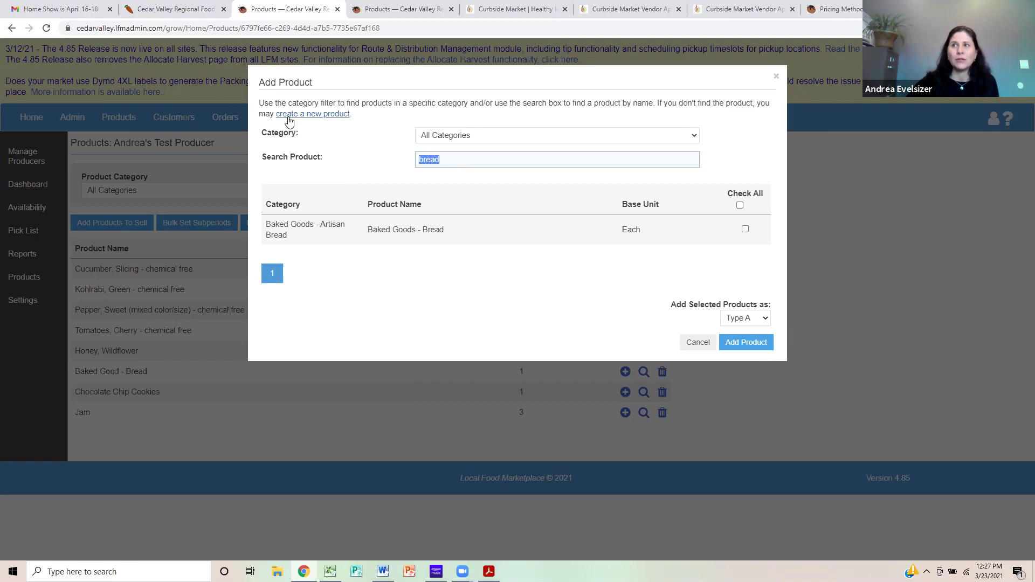
- Start a new product that is not in the catalogue and name it "Homemade Table"
left_click(327, 119)
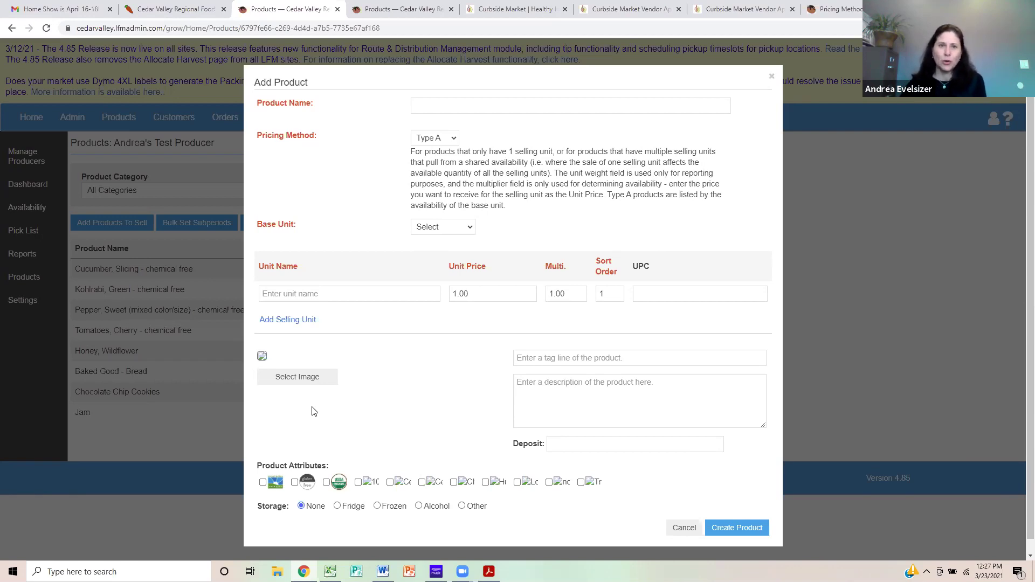
left_click(489, 105)
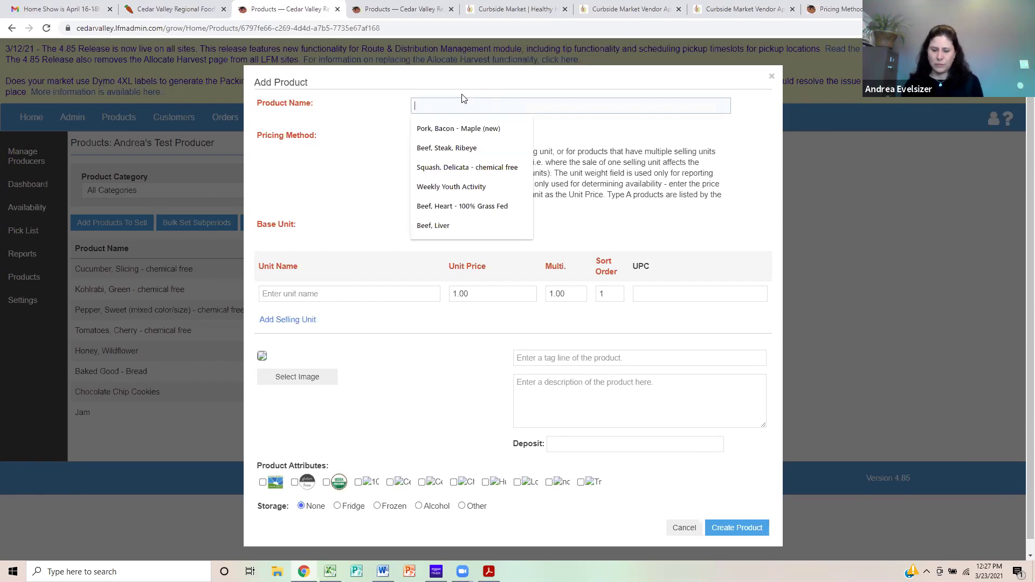
type("Home")
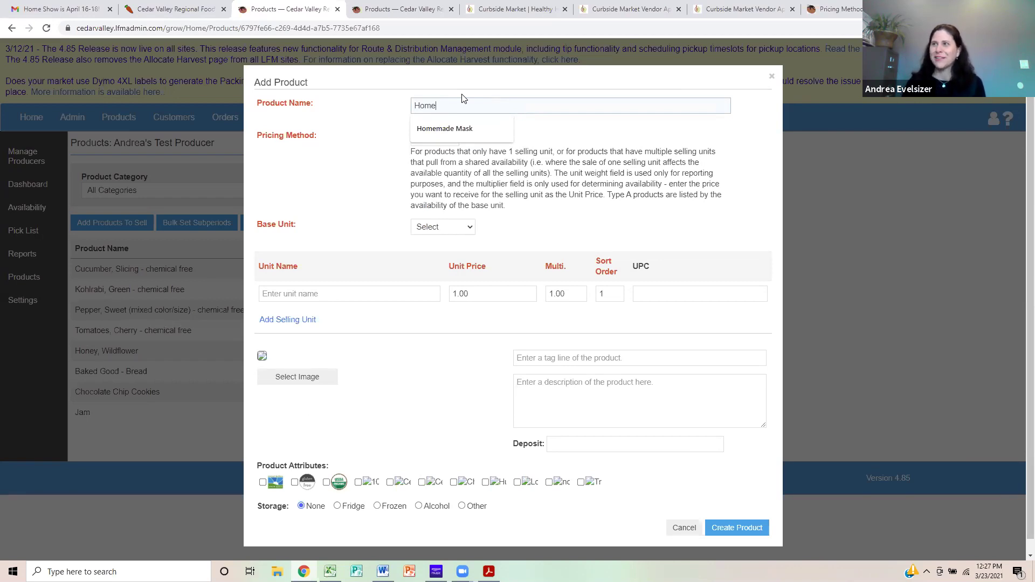
type("made")
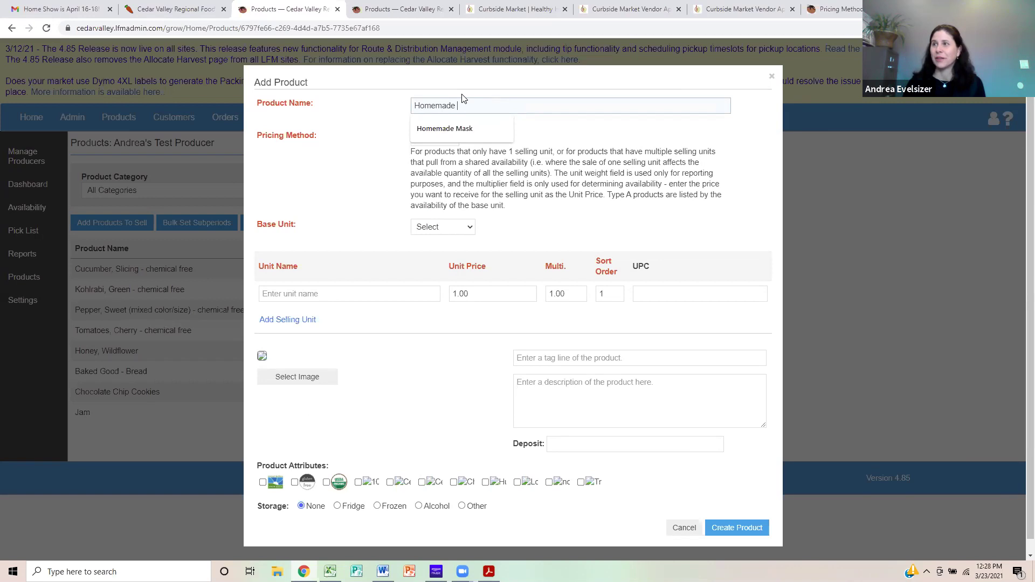
type("ble")
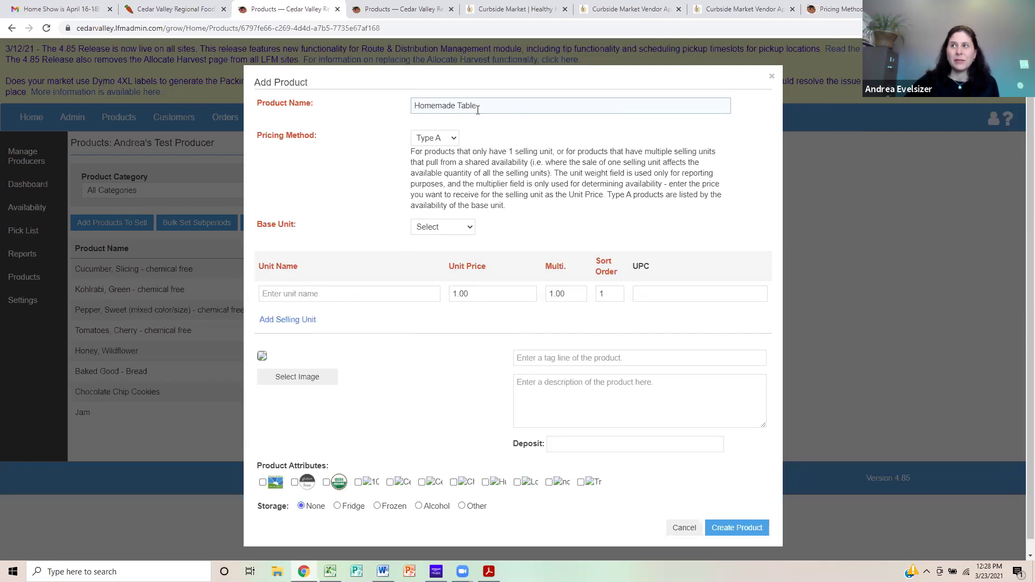
- Review the pricing methods for the Homemade Table, keep Type A, and set the base unit to Each
left_click(454, 139)
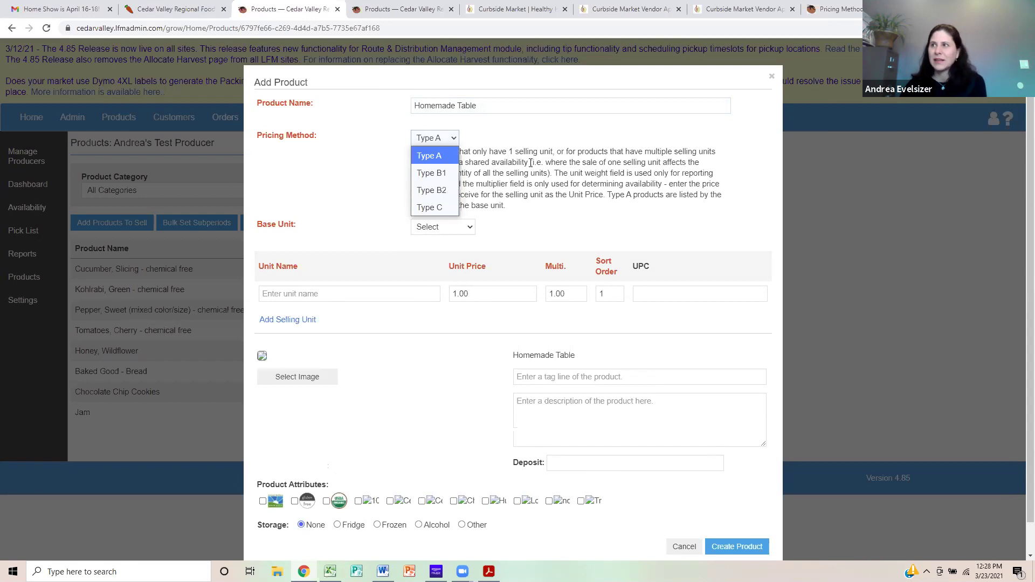
left_click(451, 157)
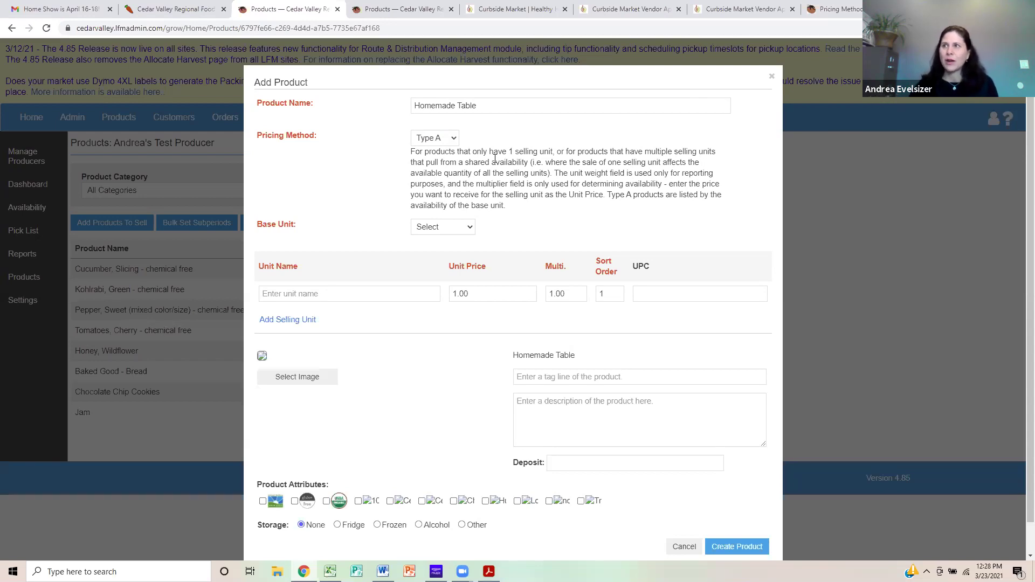
left_click(451, 141)
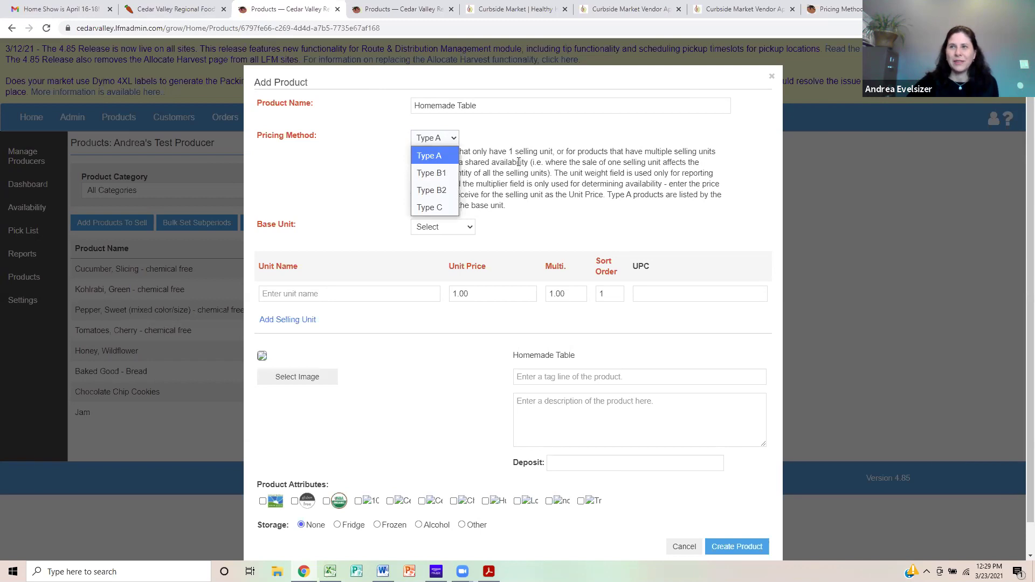
left_click(487, 105)
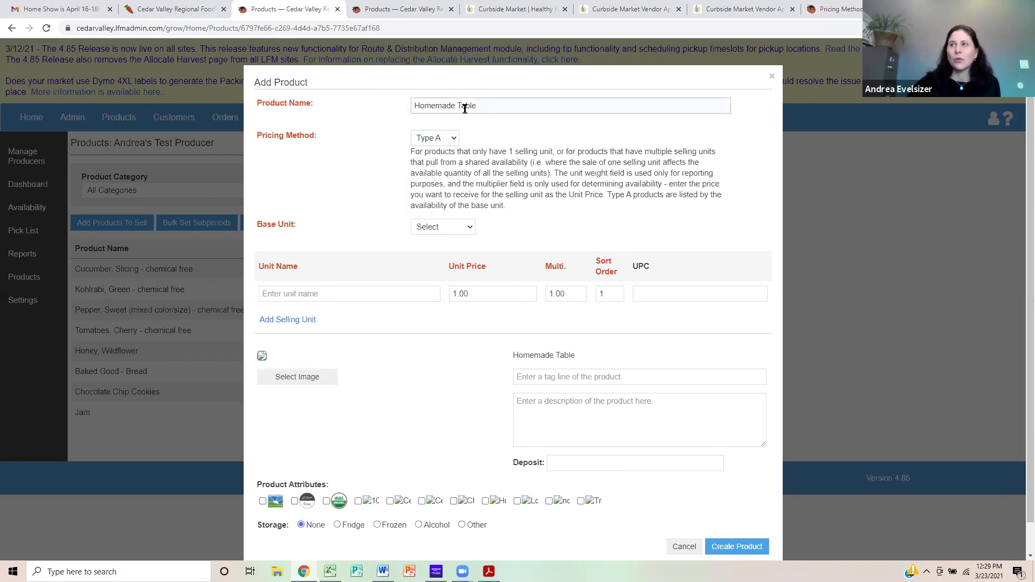
left_click(467, 227)
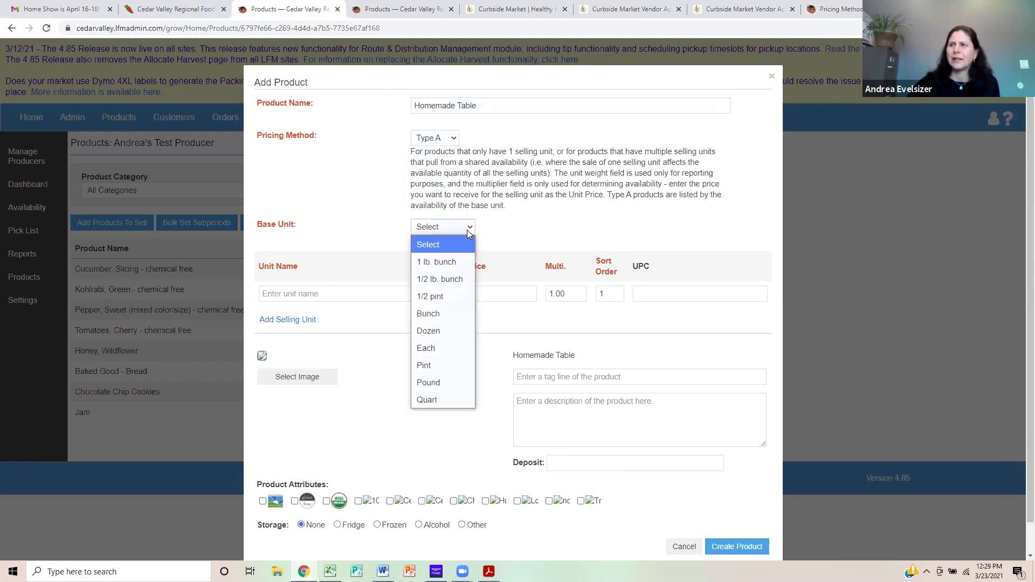
left_click(436, 349)
- Name the Homemade Table's selling unit "Table" and set its unit price to 25.00, keeping the multiplier at 1.00
left_click(344, 300)
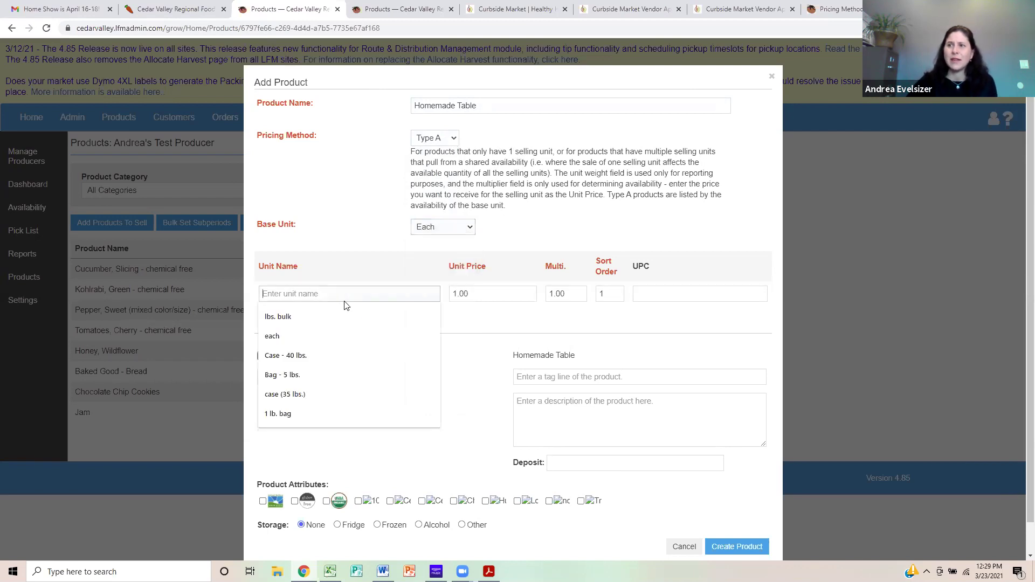
type("Tabel")
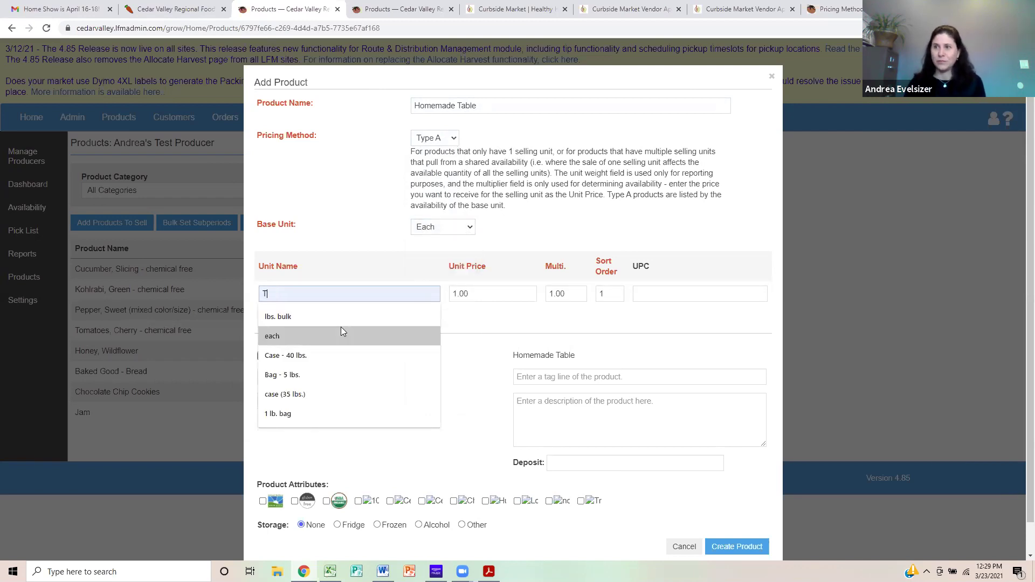
key("BackSpace")
key("BackSpace")
type("le")
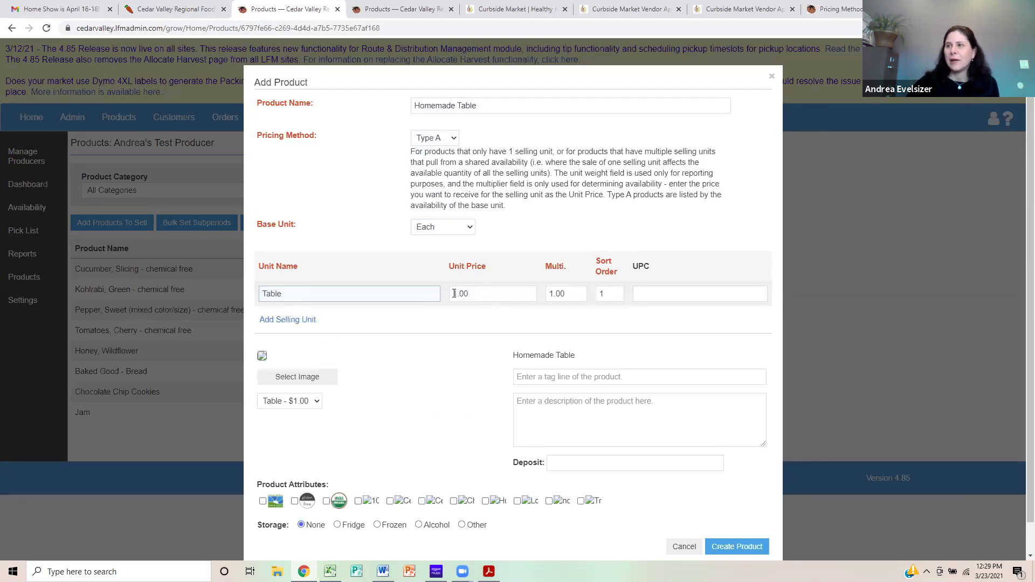
left_click_drag(456, 294, 453, 294)
type("25")
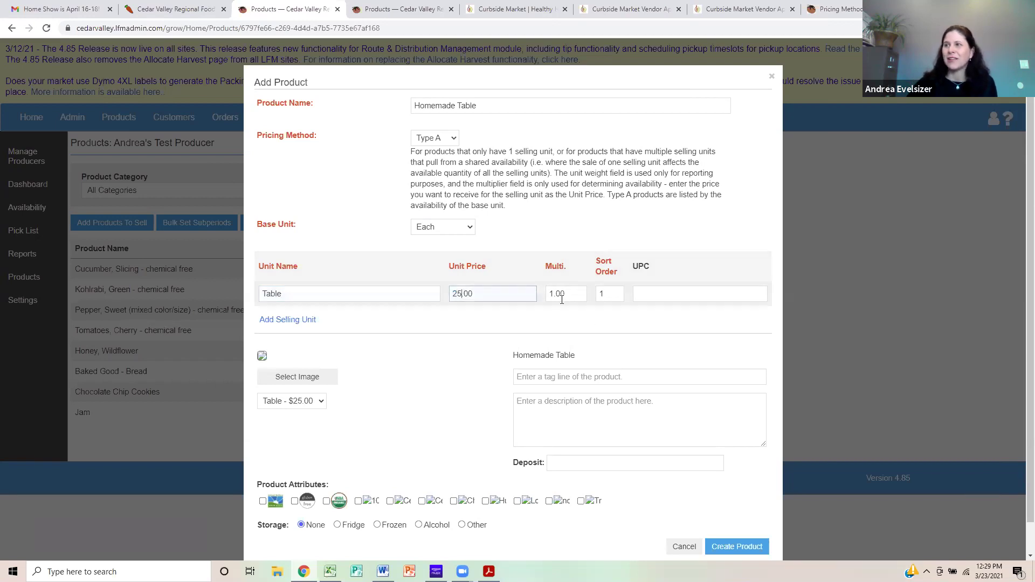
left_click(561, 295)
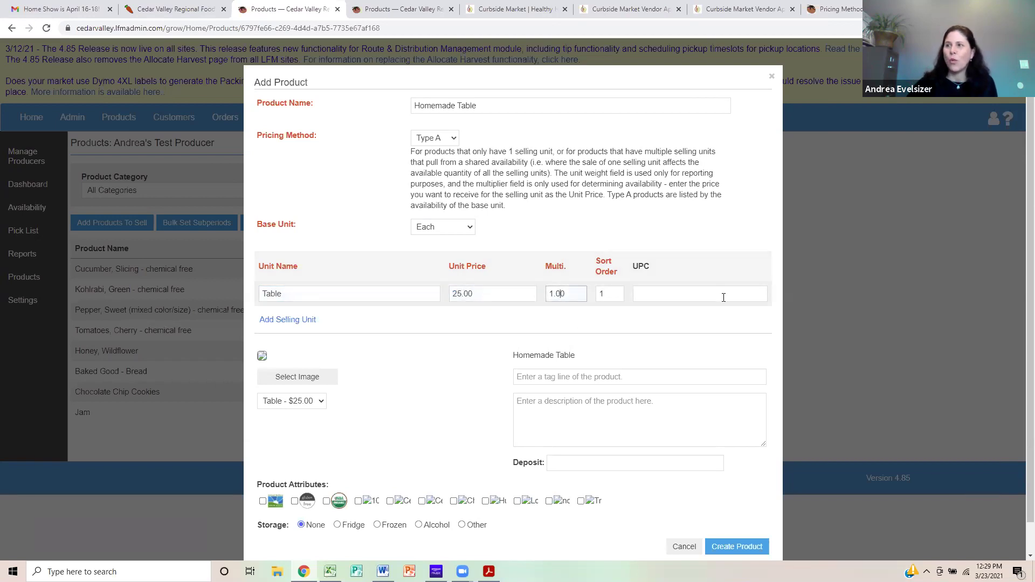
- View the images available for the Homemade Table and return to the new product form without selecting one
left_click(297, 377)
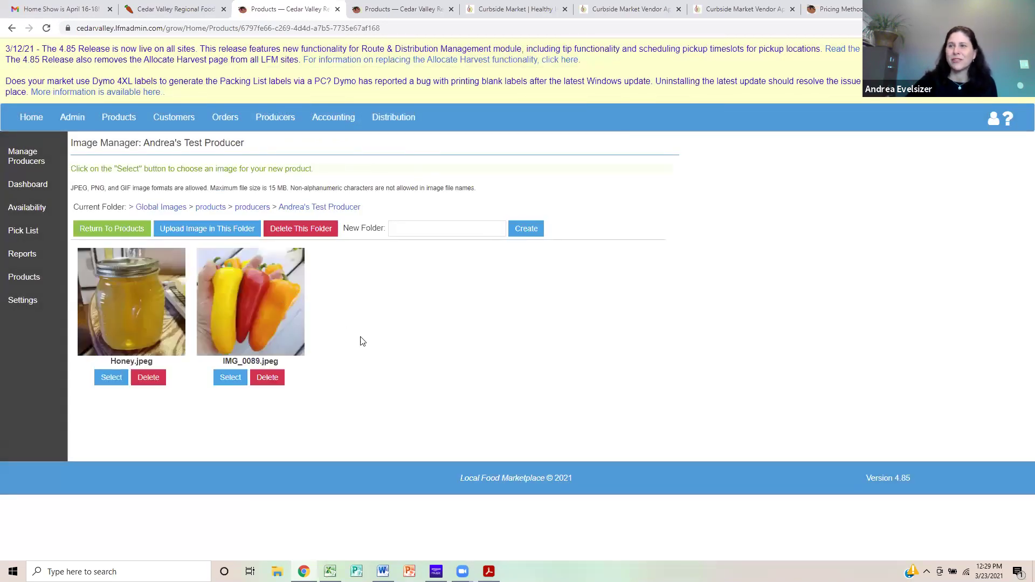
left_click(121, 232)
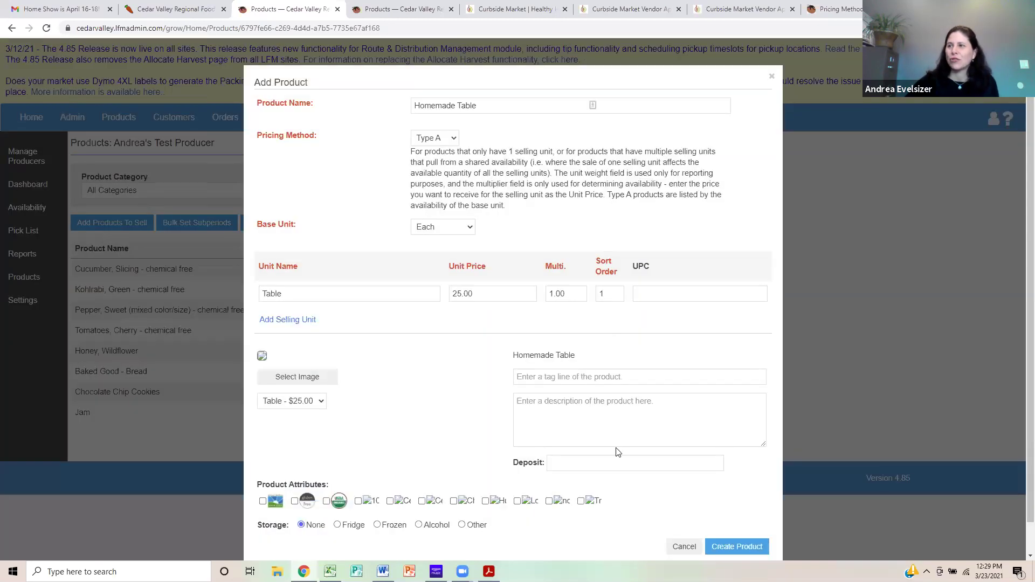
- Create the Homemade Table product from the completed form and check its saved details
scroll(584, 488, "down", 1)
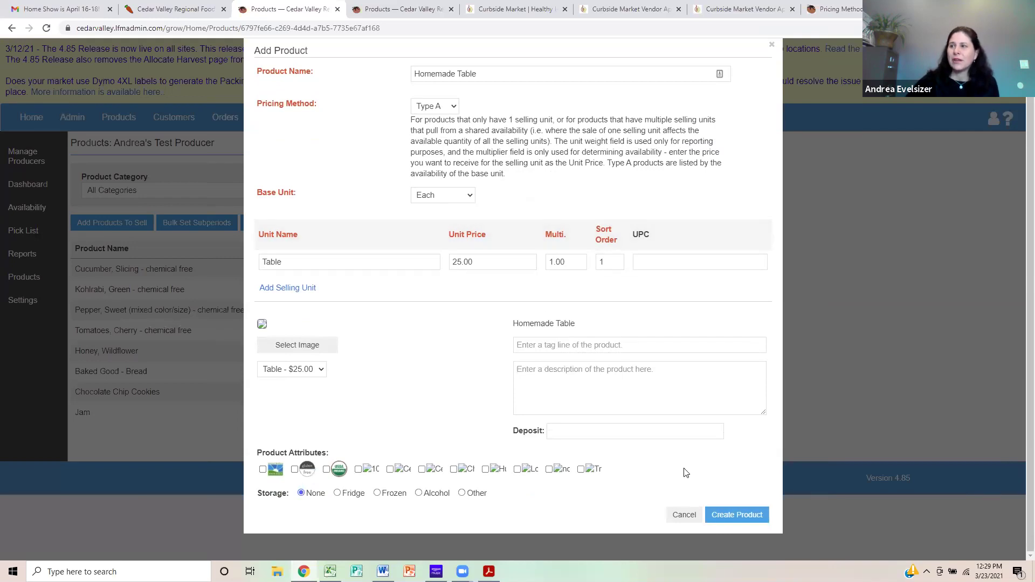
left_click(742, 521)
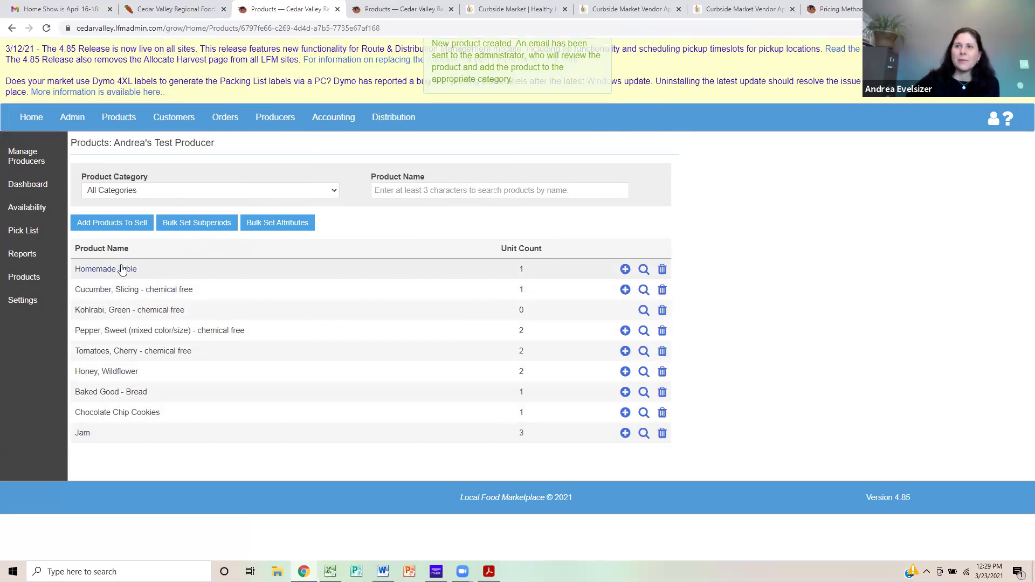
left_click(120, 269)
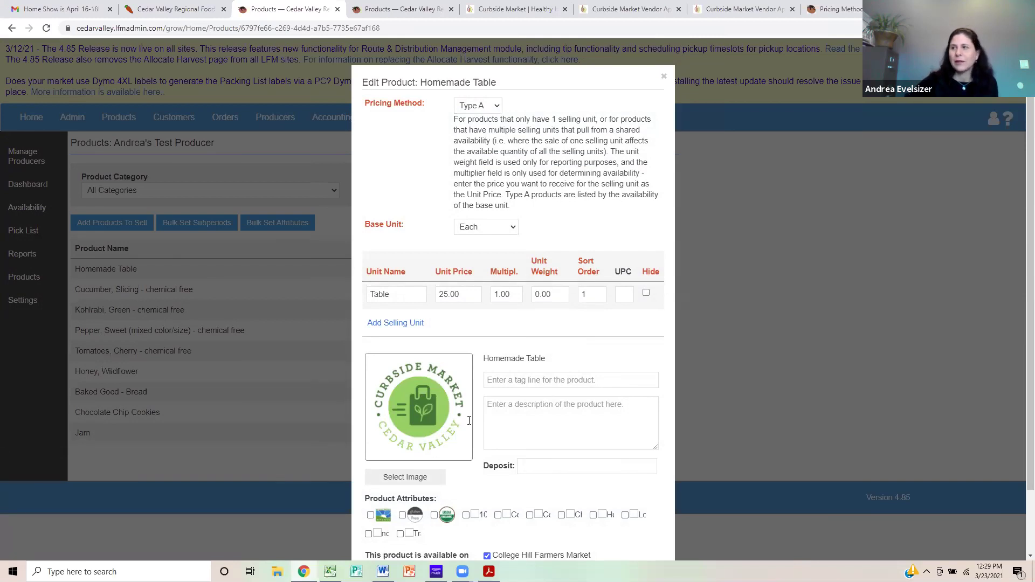
left_click(665, 81)
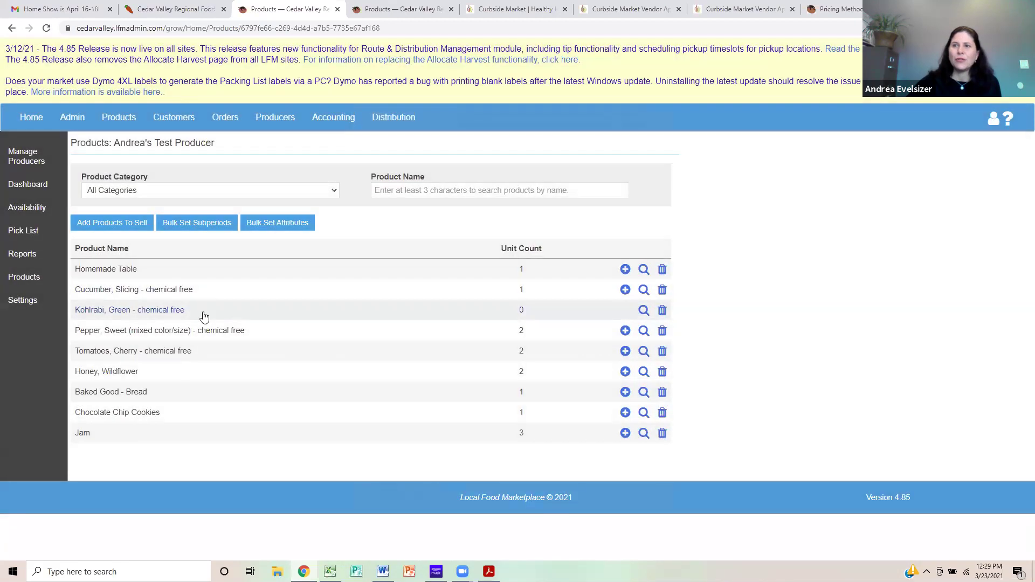
- View the catalogue product search with its option for creating a new product, and return to the product list
left_click(133, 221)
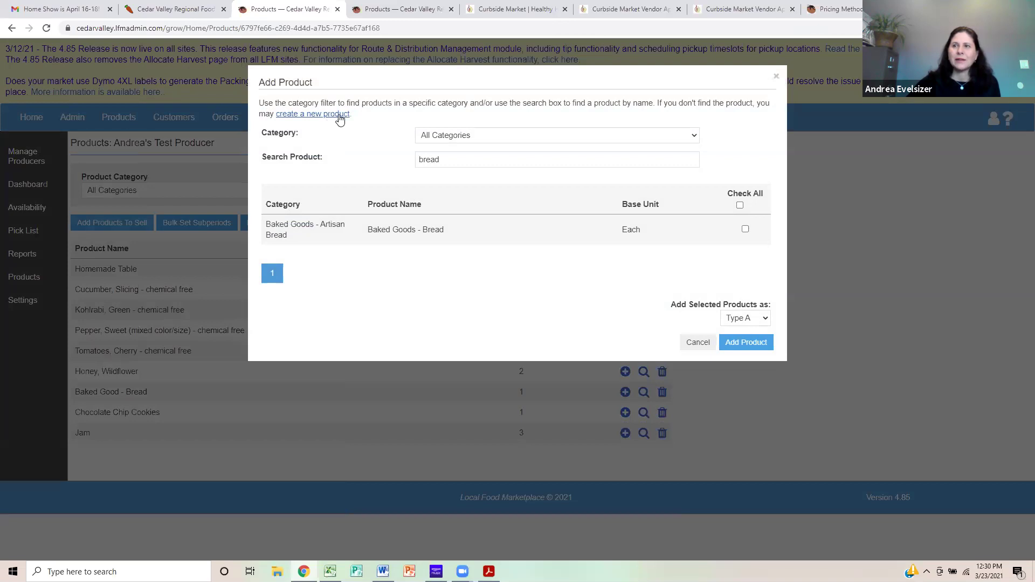
left_click(776, 81)
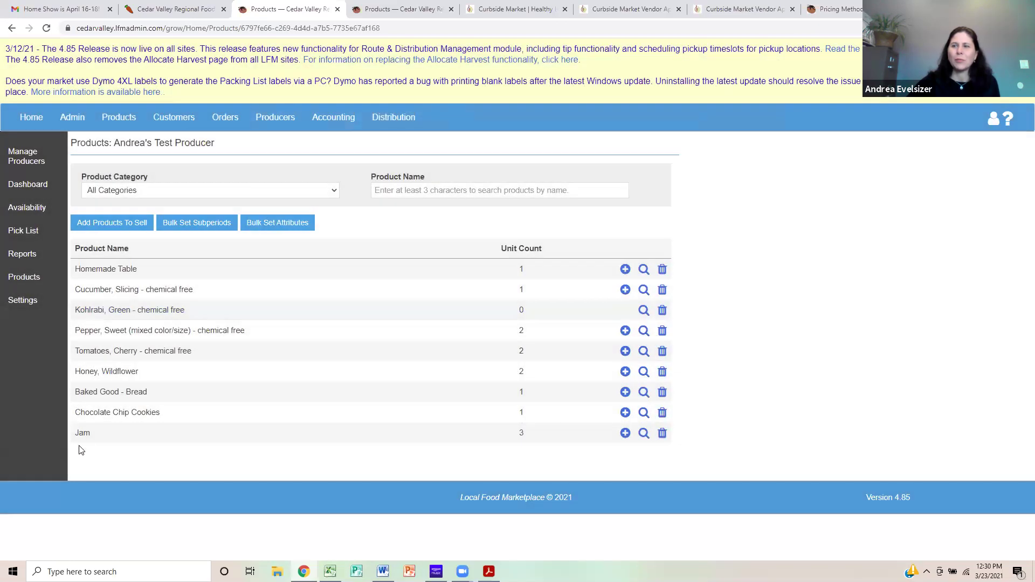
- Review the pricing method and selling units of Jam and of Honey, Wildflower
left_click(82, 435)
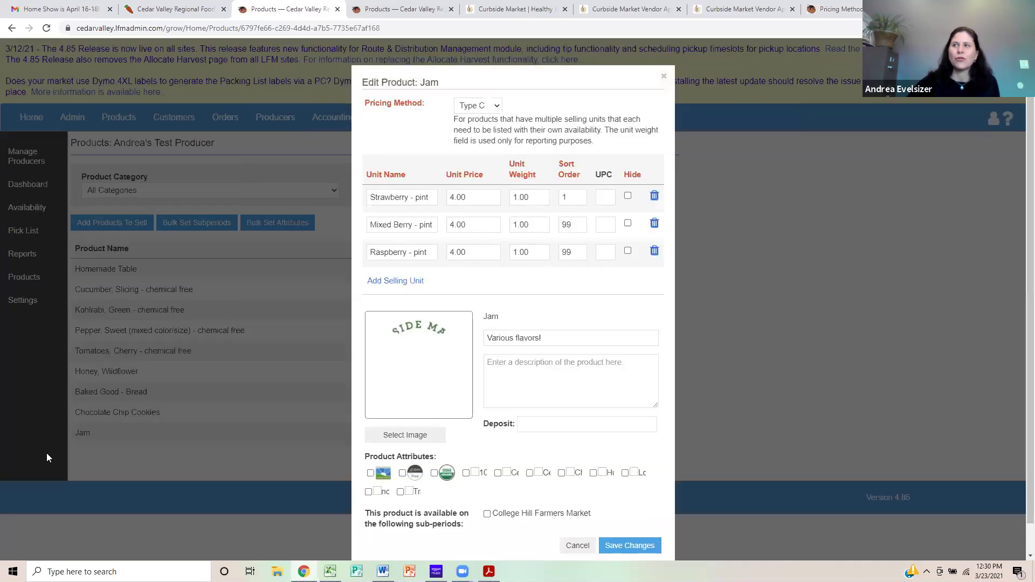
left_click(496, 112)
left_click(497, 112)
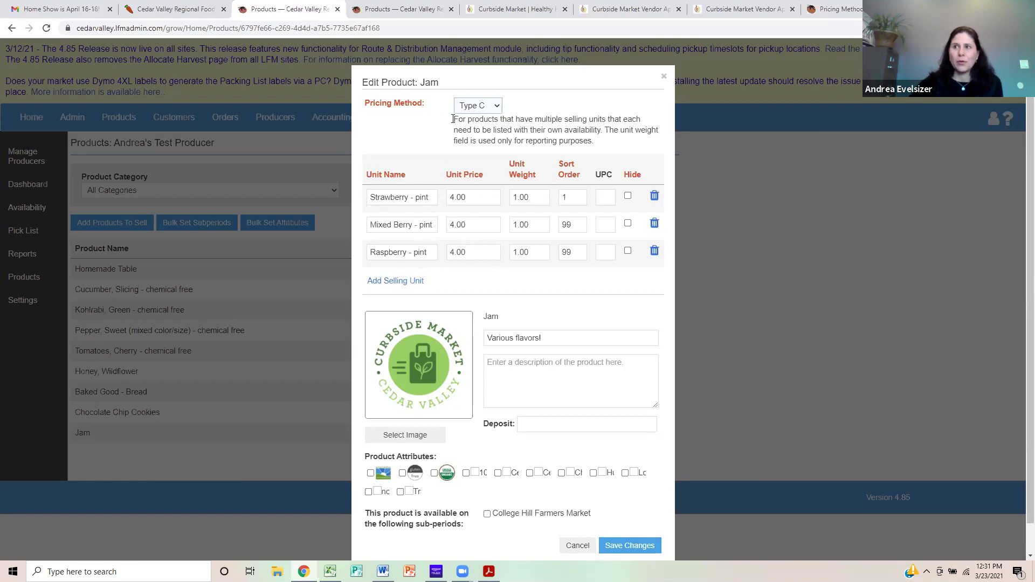
left_click(664, 76)
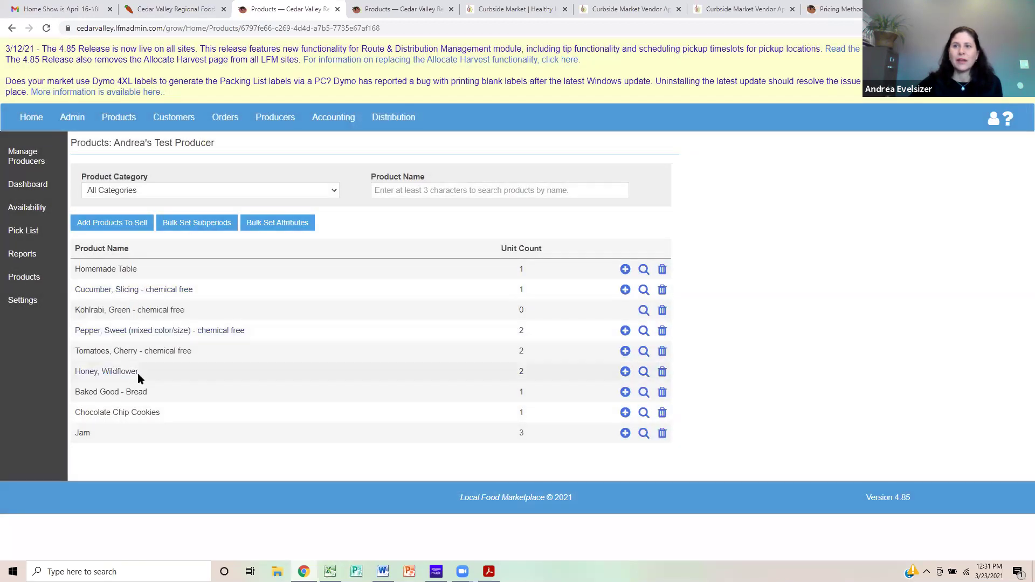
left_click(137, 373)
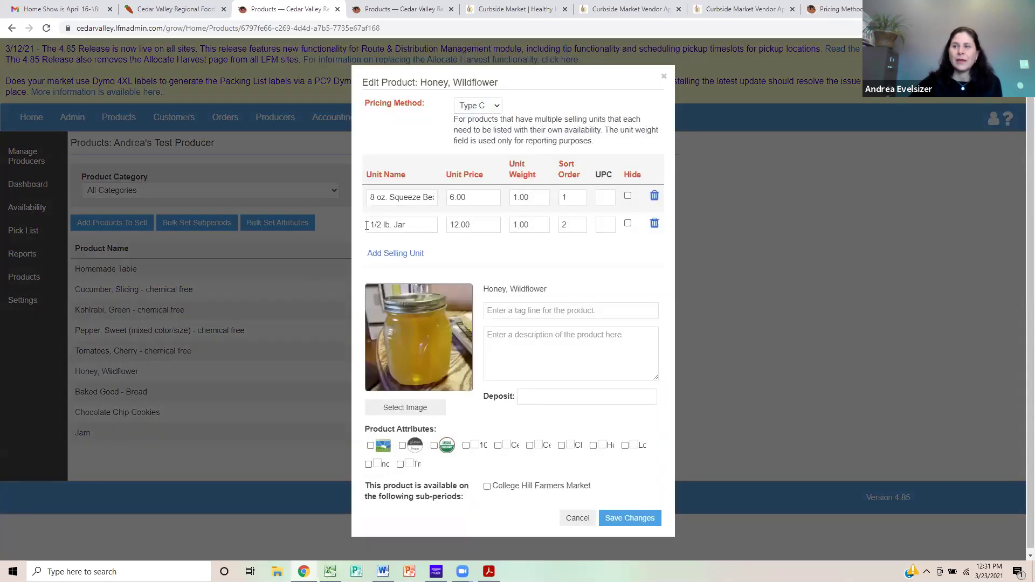
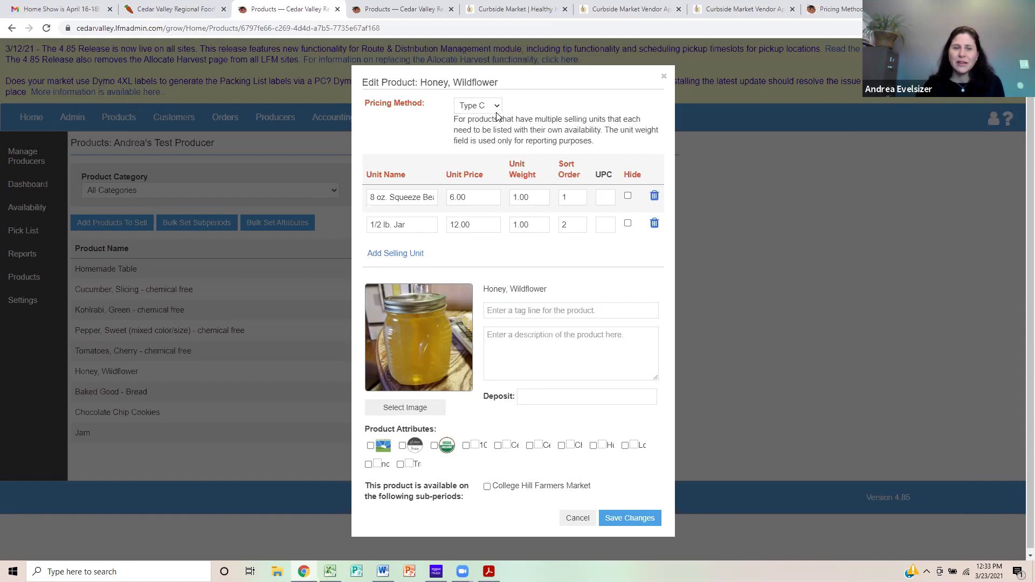
- View the Pricing Methods help article and the vendor resources on the Curbside Market vendor page
left_click(841, 9)
scroll(762, 287, "up", 9)
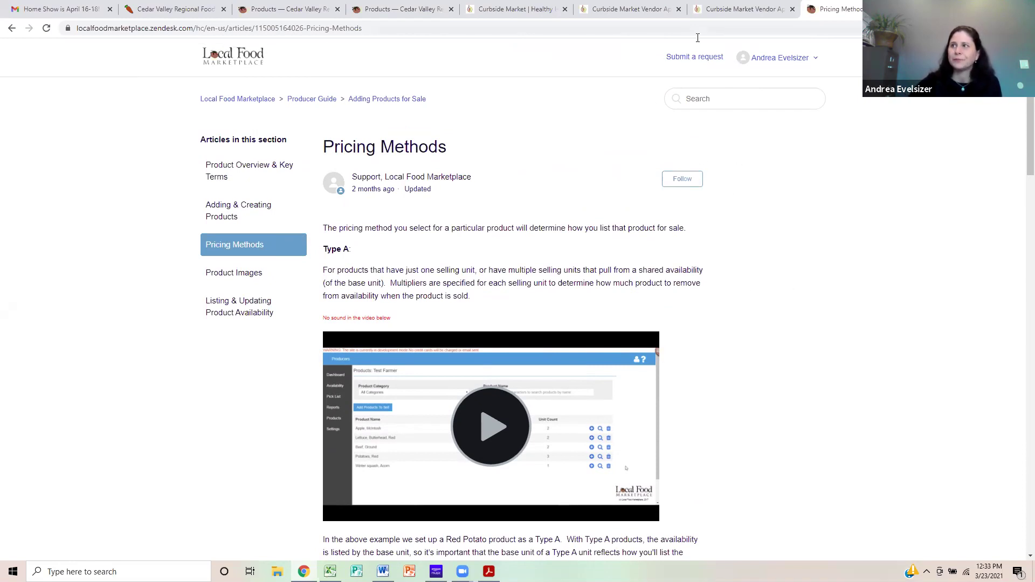
left_click(738, 12)
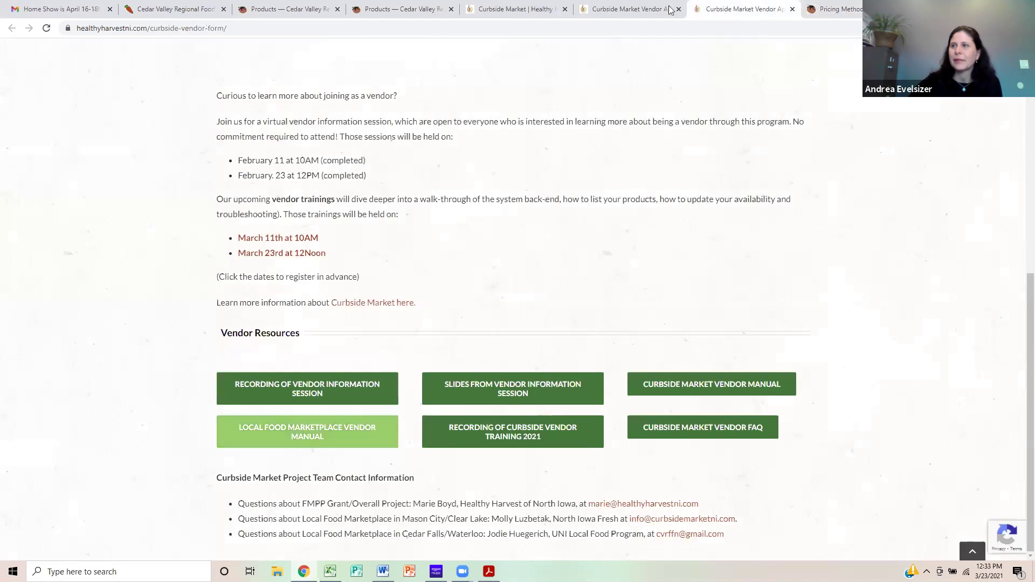
- Add a selling unit named "Each" with a unit price of 1.00 to Kohlrabi, Green - chemical free, and save the product
left_click(394, 9)
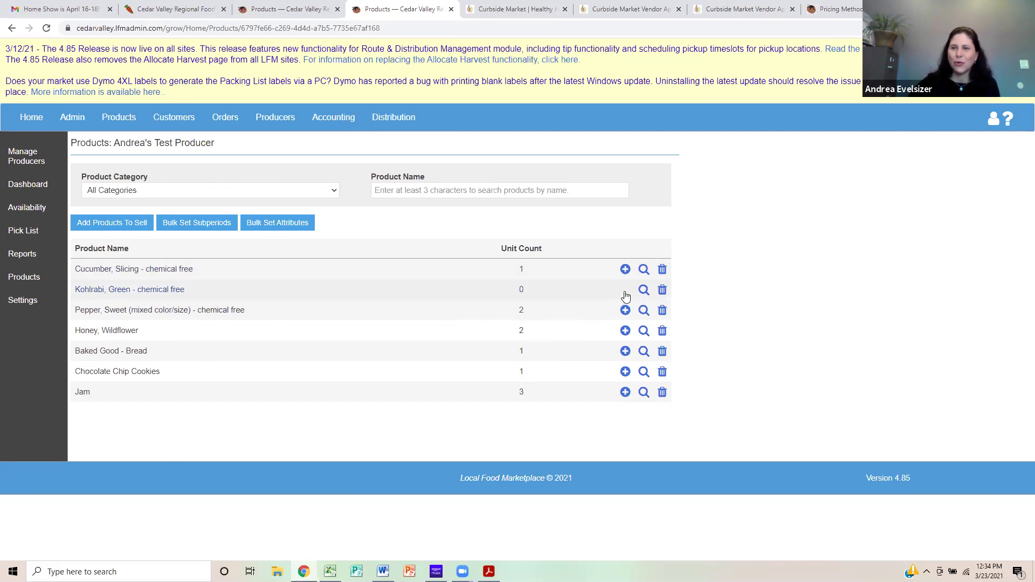
left_click(118, 289)
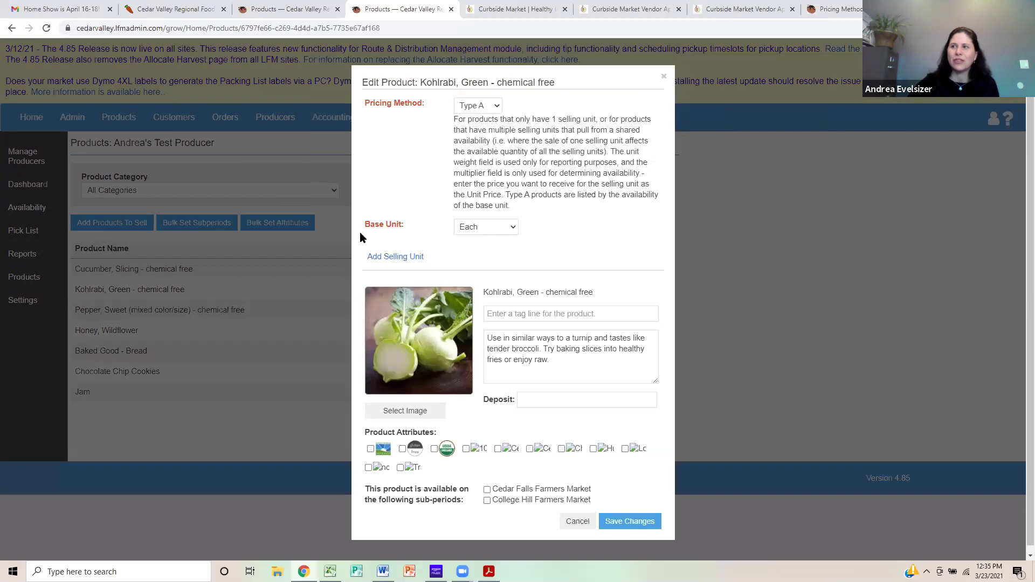
left_click(381, 260)
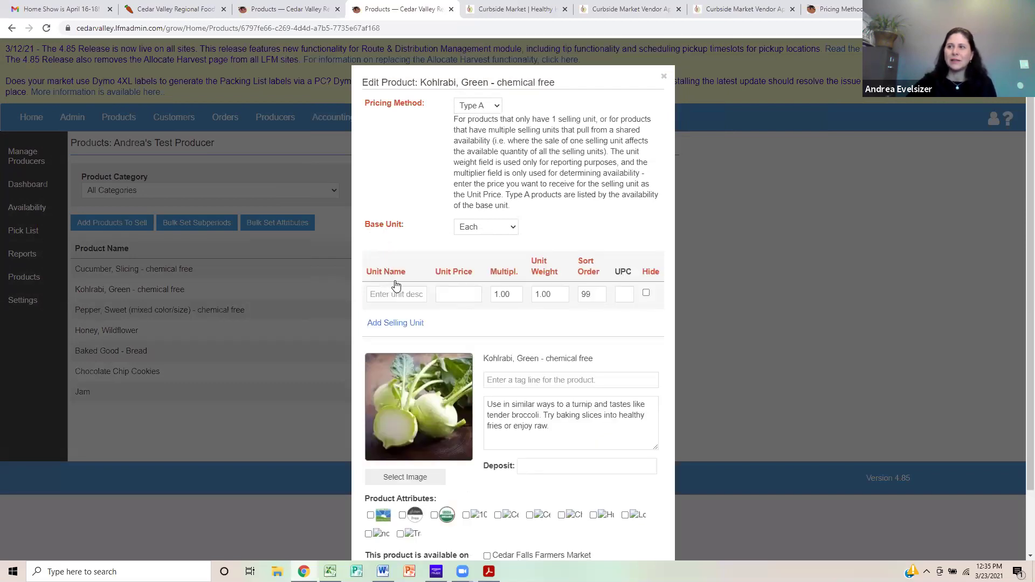
left_click(396, 294)
type("Each")
left_click(446, 294)
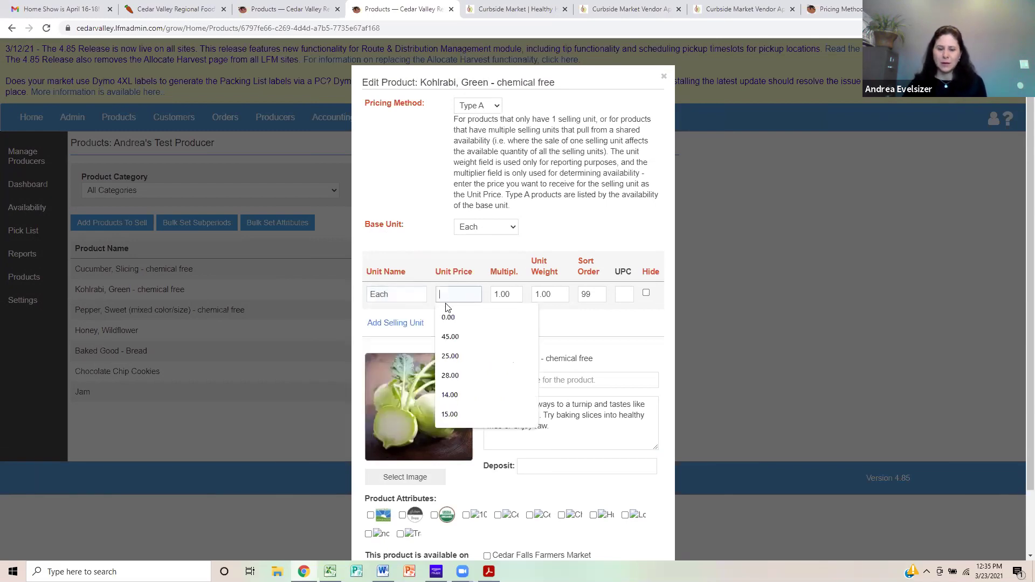
type("1.00")
left_click(568, 314)
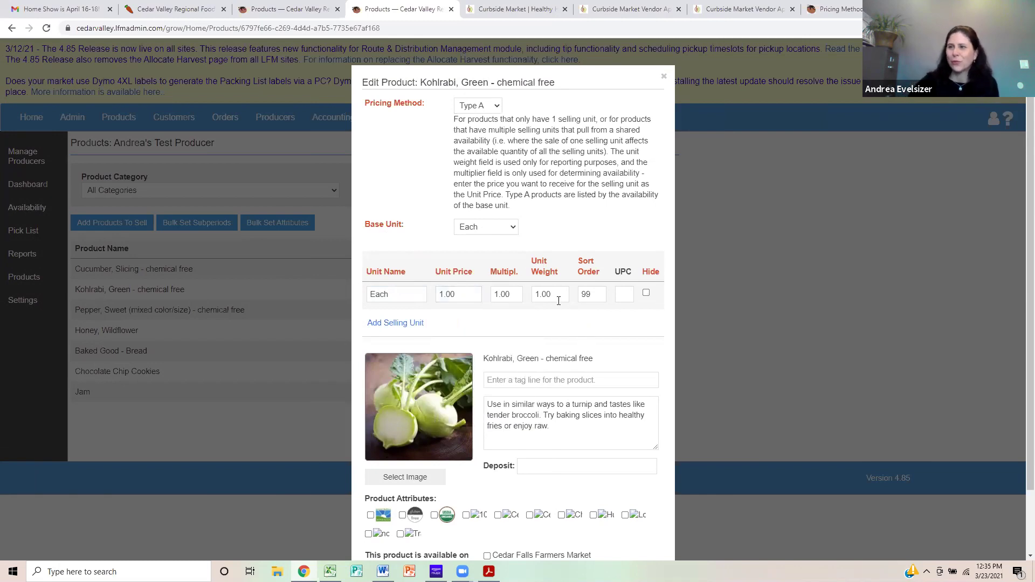
scroll(559, 375, "down", 1)
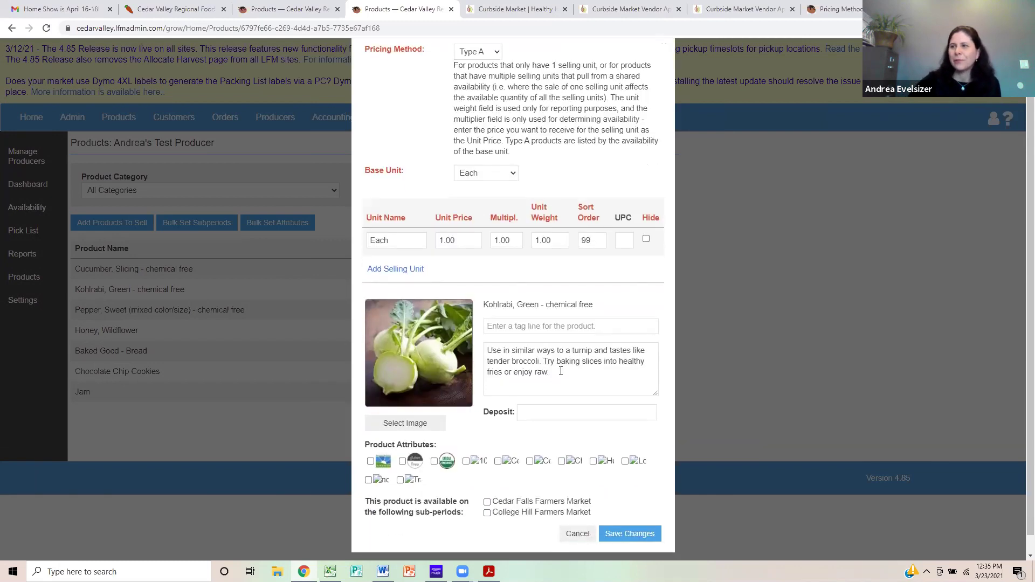
left_click(614, 534)
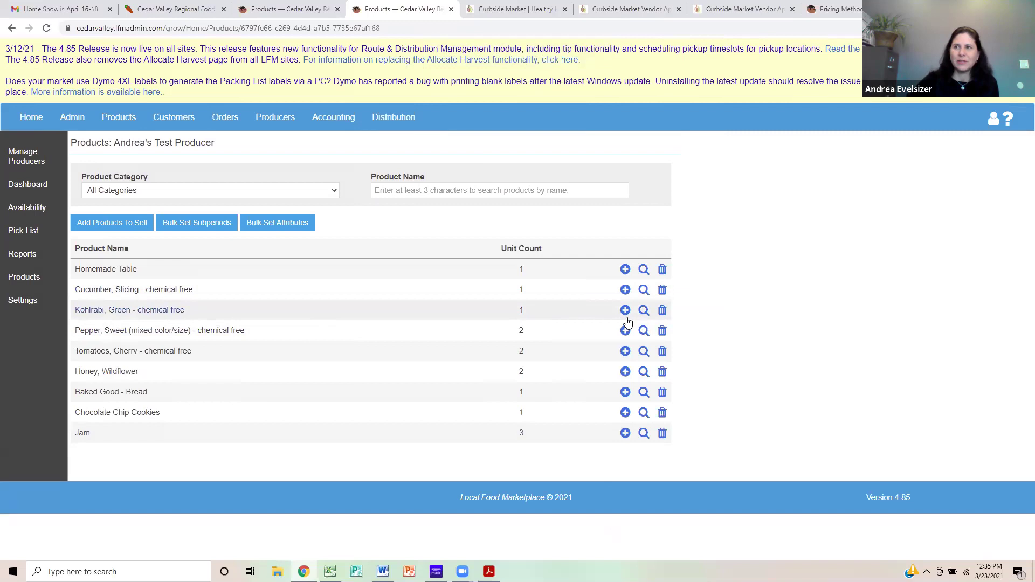
- Try selecting the USDA Organic attribute for all listed products in bulk, and cancel without applying it
left_click(286, 228)
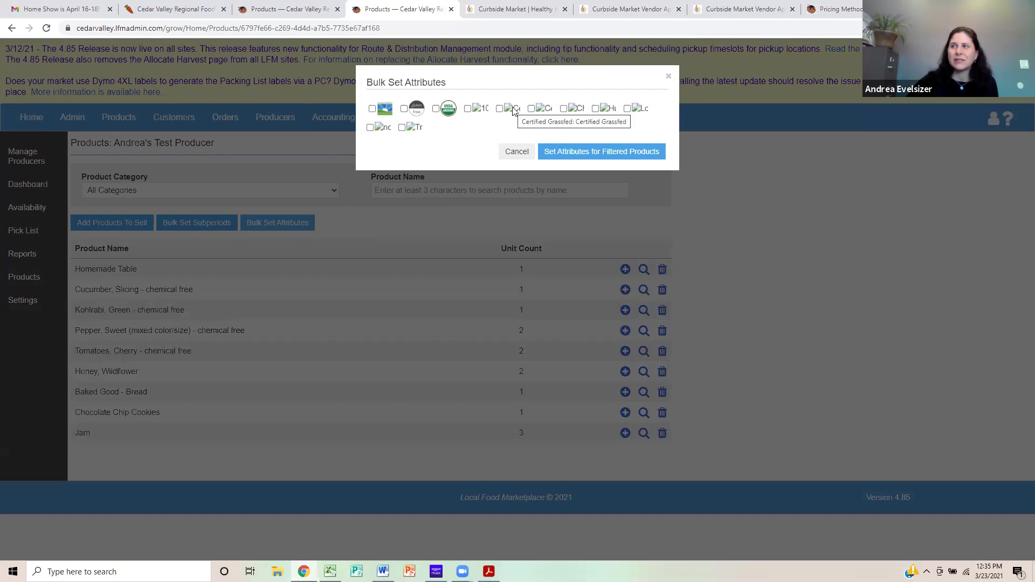
left_click(449, 109)
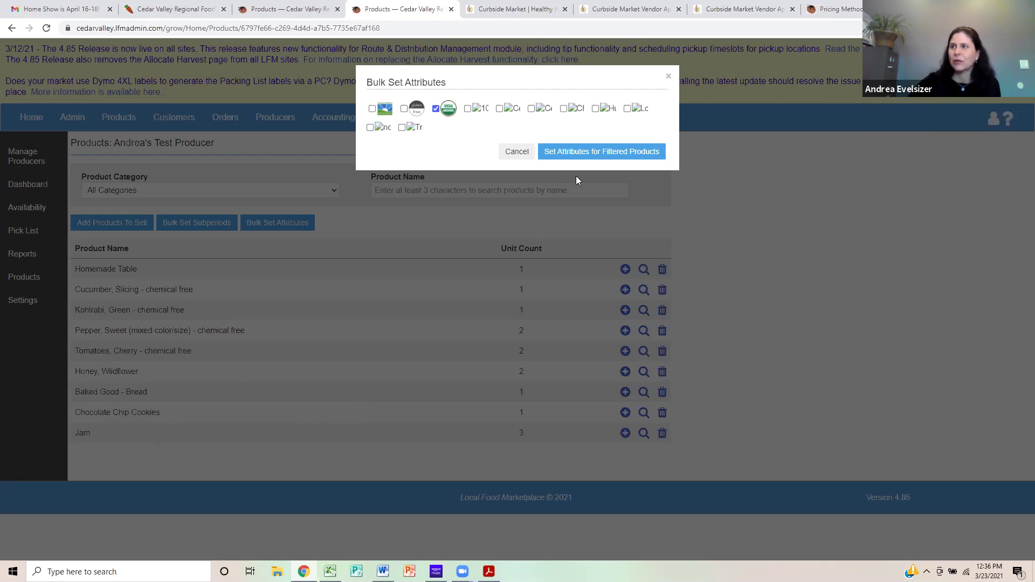
left_click(517, 152)
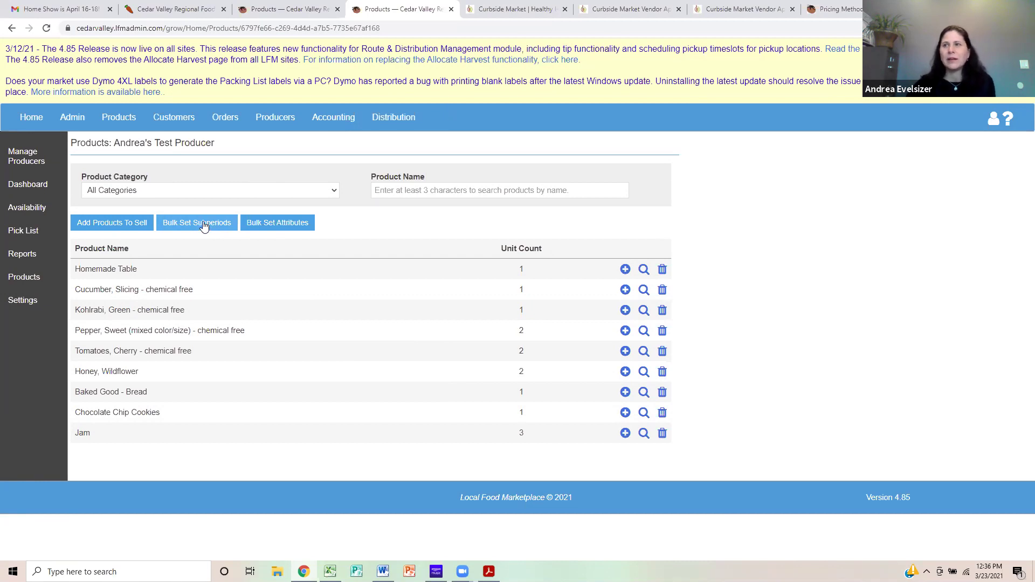
- Bulk set the subperiods of all listed products to Cedar Falls Farmers Market and College Hill Farmers Market
left_click(198, 227)
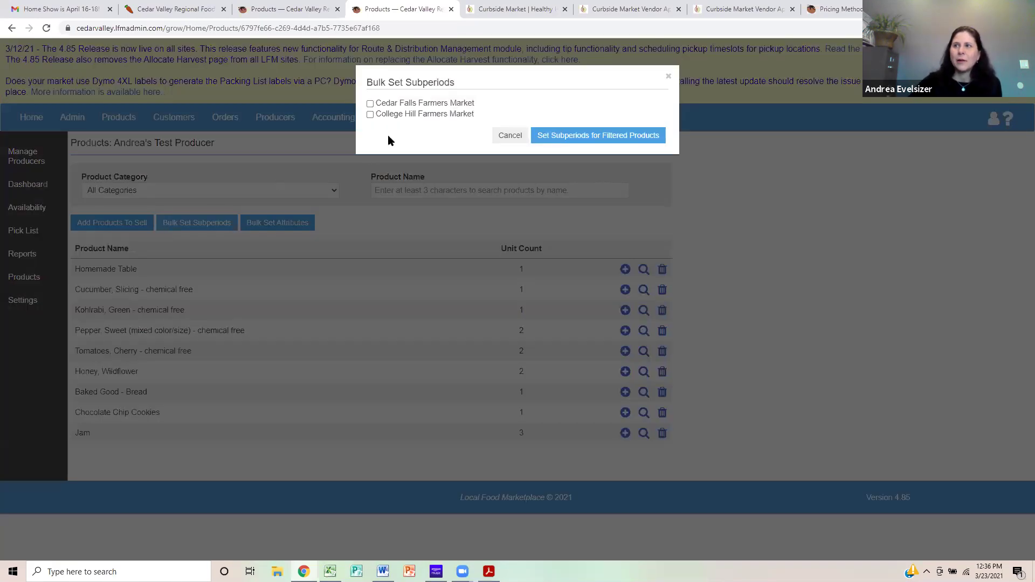
left_click(370, 103)
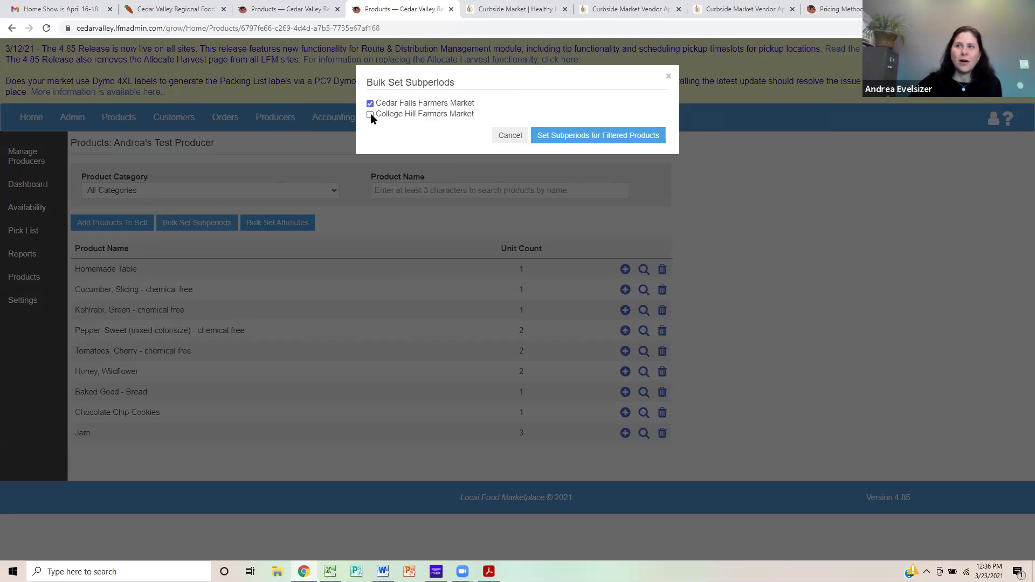
left_click(370, 114)
left_click(563, 142)
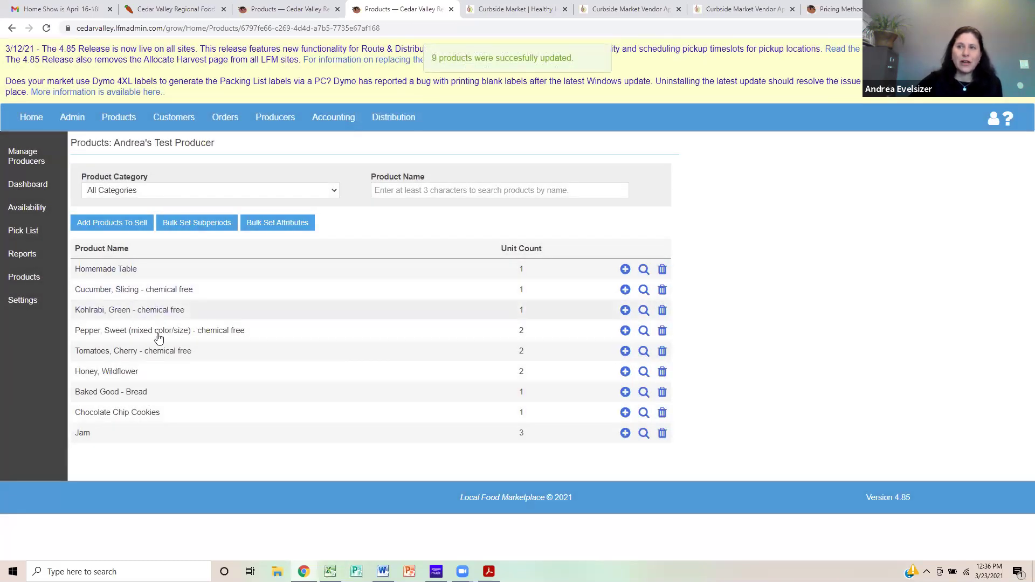
- Remove College Hill Farmers Market from the sub-periods of Honey, Wildflower and save the product
left_click(147, 372)
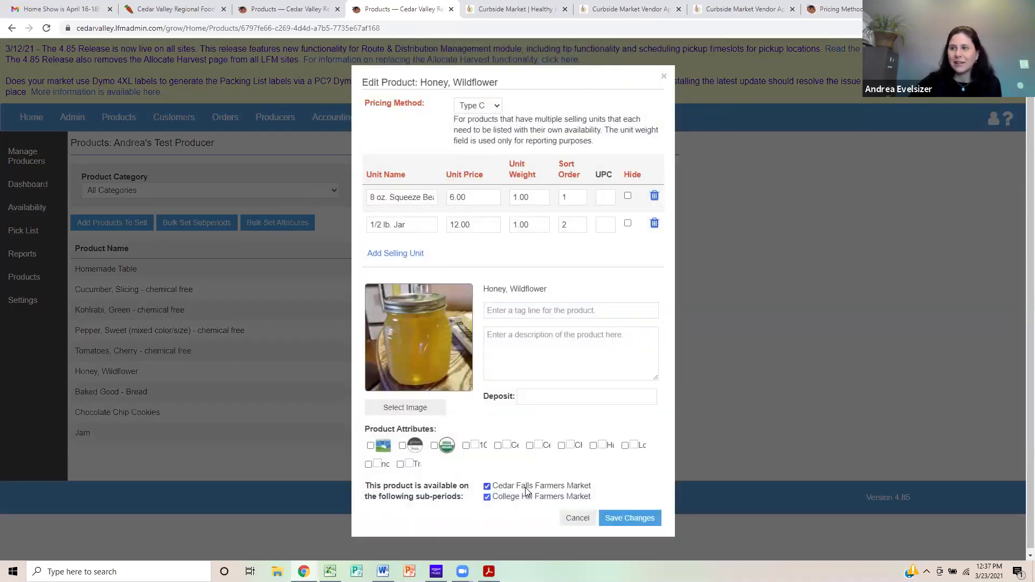
left_click(487, 497)
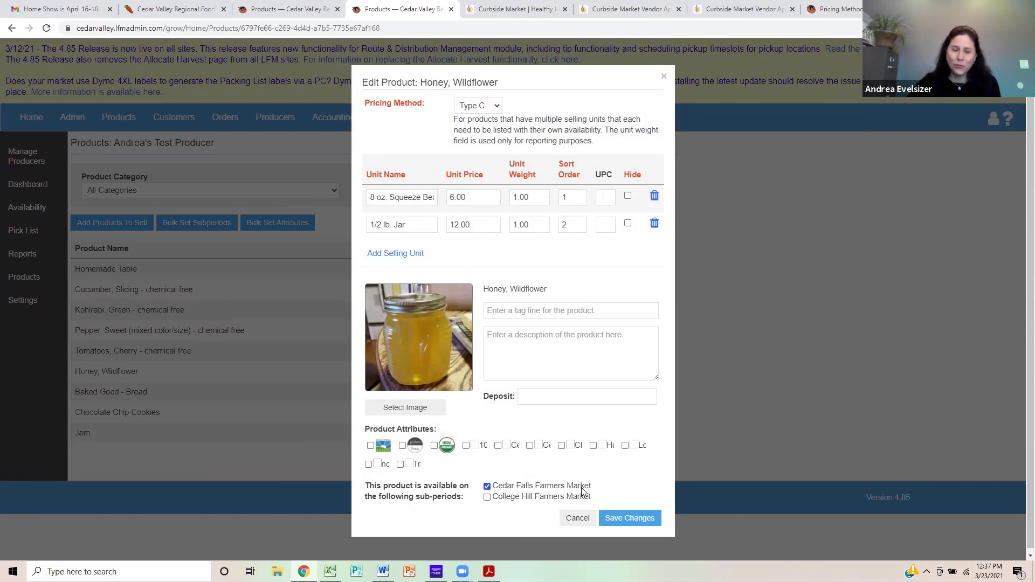
left_click(630, 519)
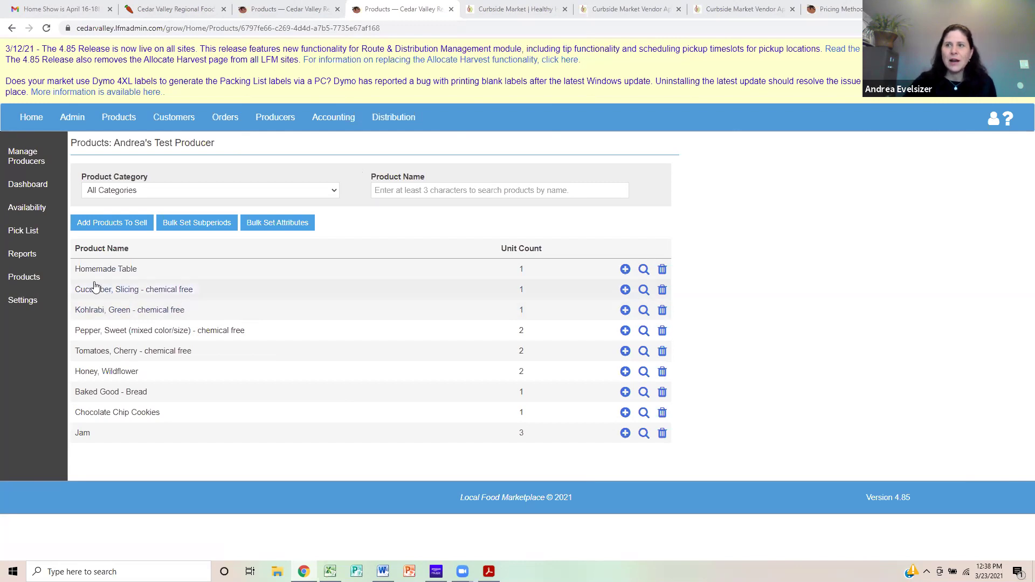
- List a quantity of 10 for Cucumber, Slicing - chemical free and update its availability
left_click(625, 291)
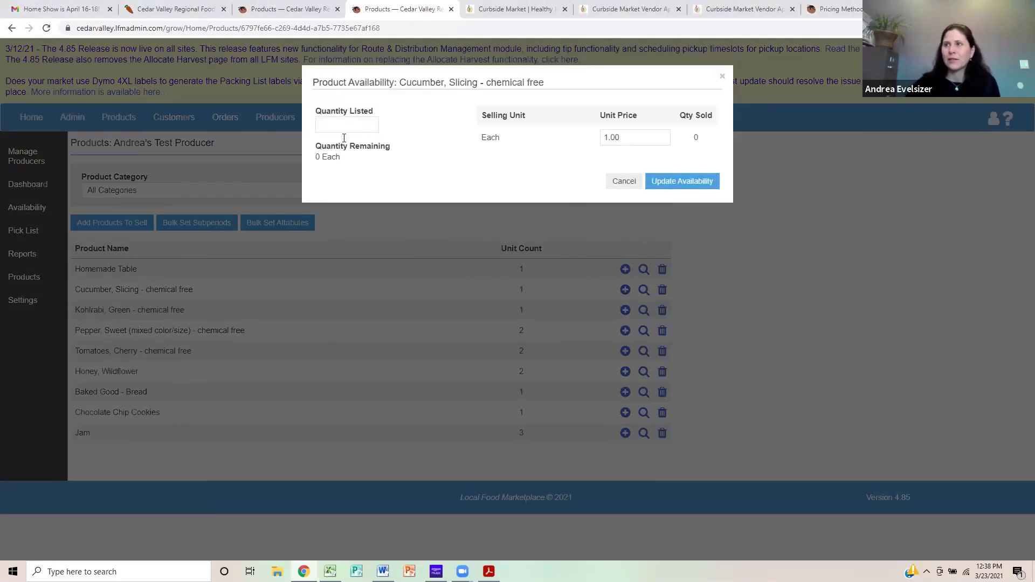
left_click(346, 123)
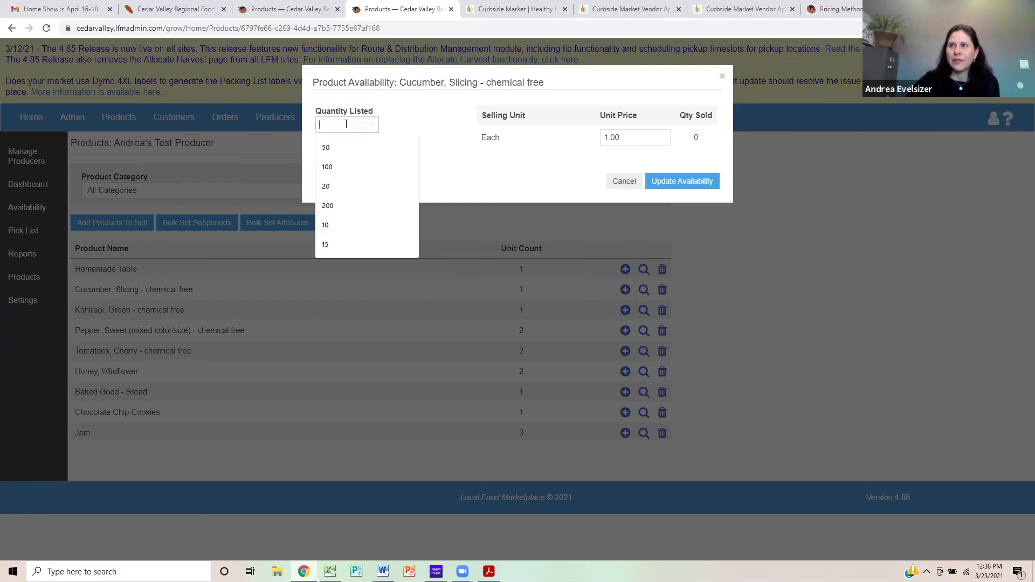
type("10")
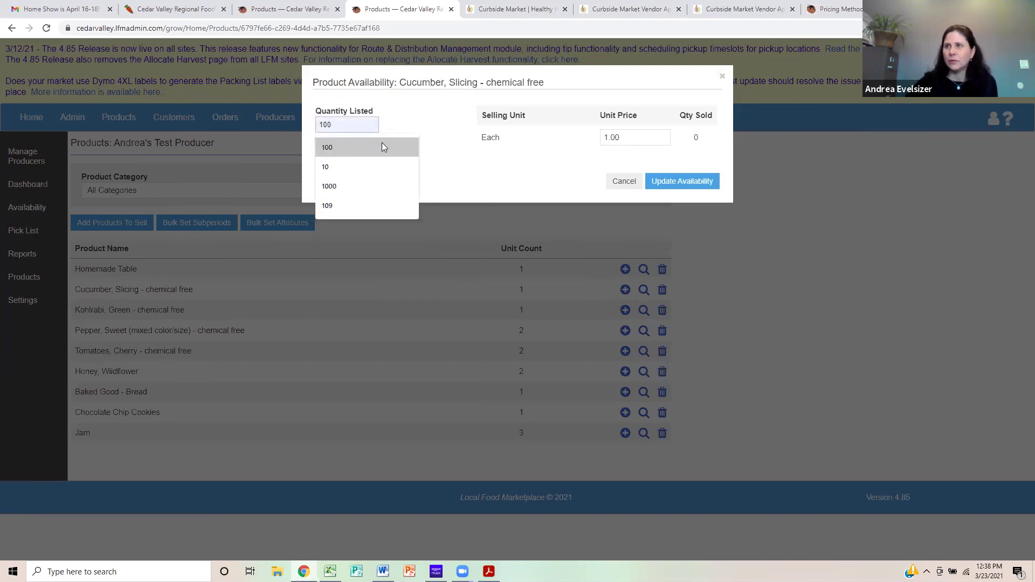
left_click(339, 166)
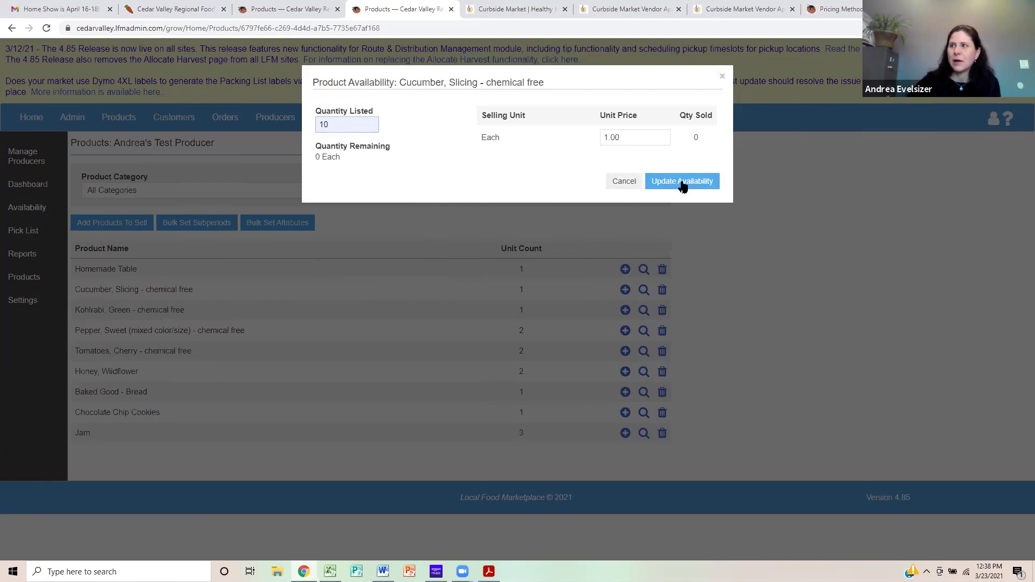
left_click(666, 182)
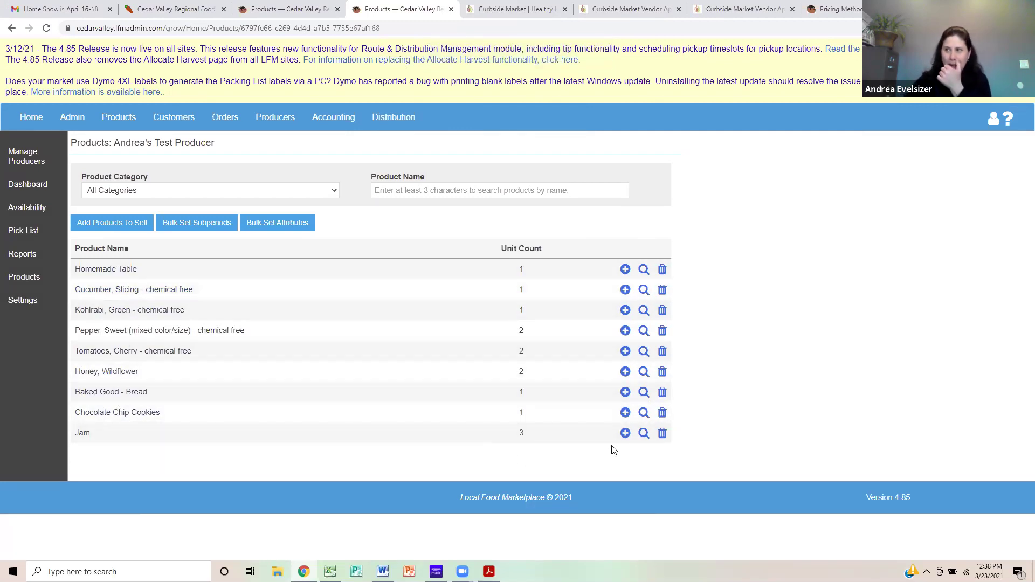
- List Jam quantities of 10 for Strawberry, 5 for Mixed Berry and 10 for Raspberry pints, and update the availability
left_click(625, 434)
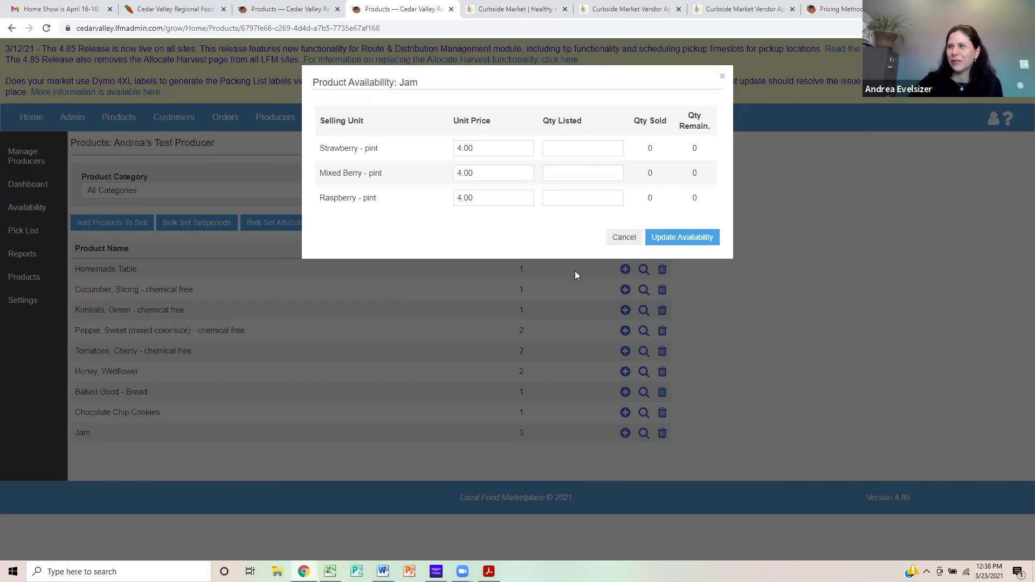
left_click(564, 149)
type("10")
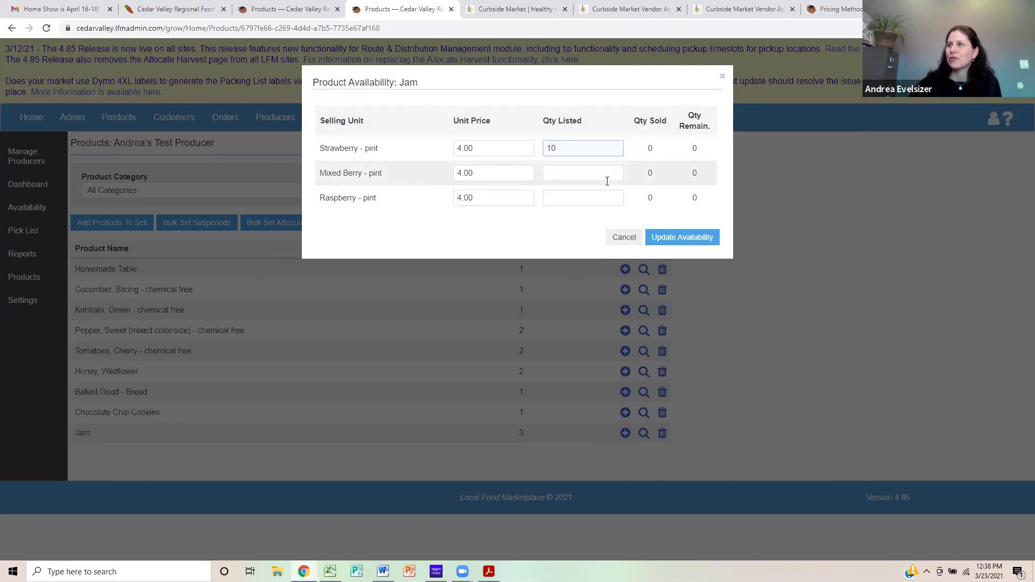
left_click(606, 175)
left_click(641, 224)
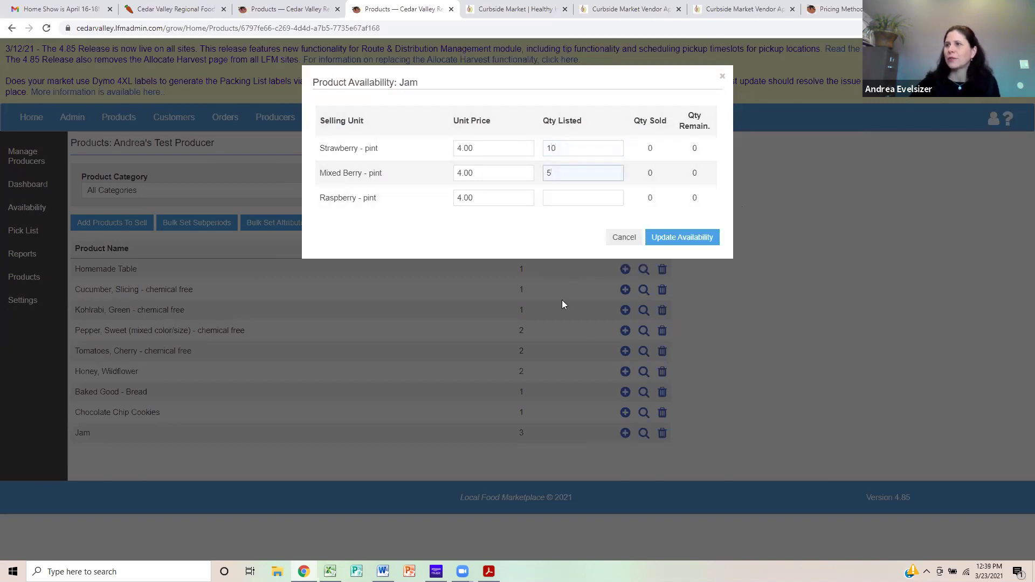
left_click(574, 198)
left_click(594, 227)
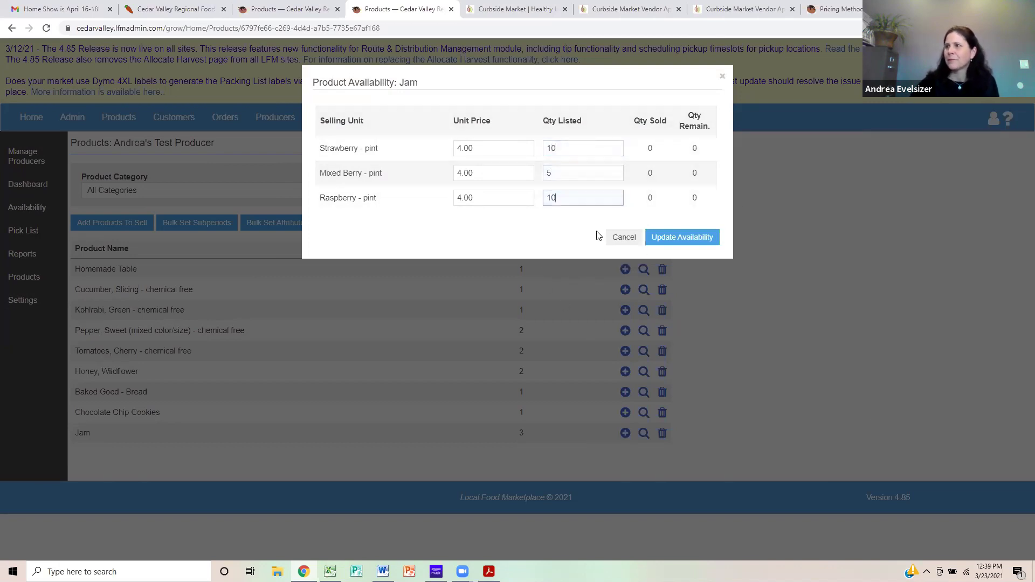
left_click(690, 243)
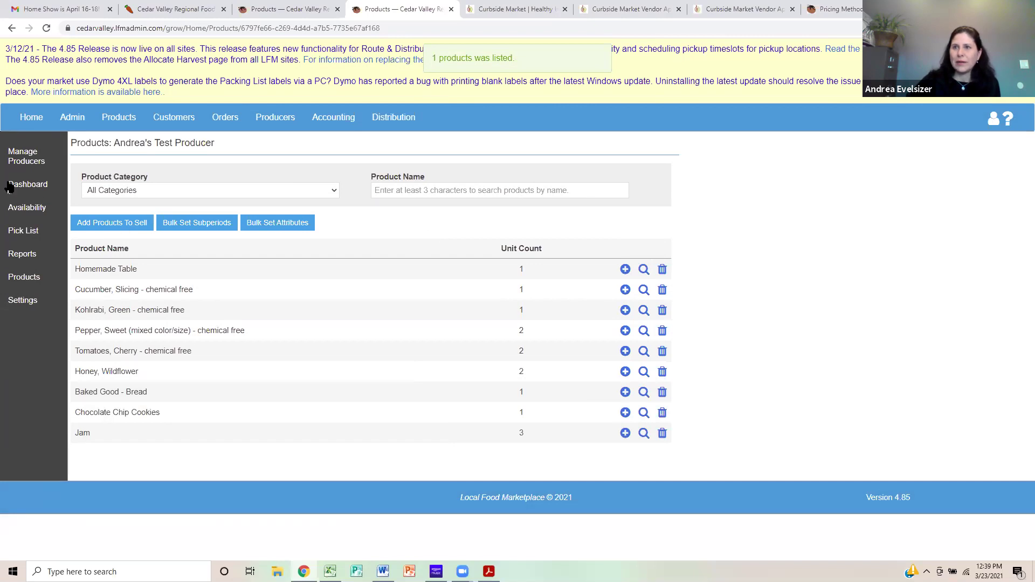
- Open the producer's Availability page and filter the listed products to the Vegetables - Tomatoes category
left_click(29, 212)
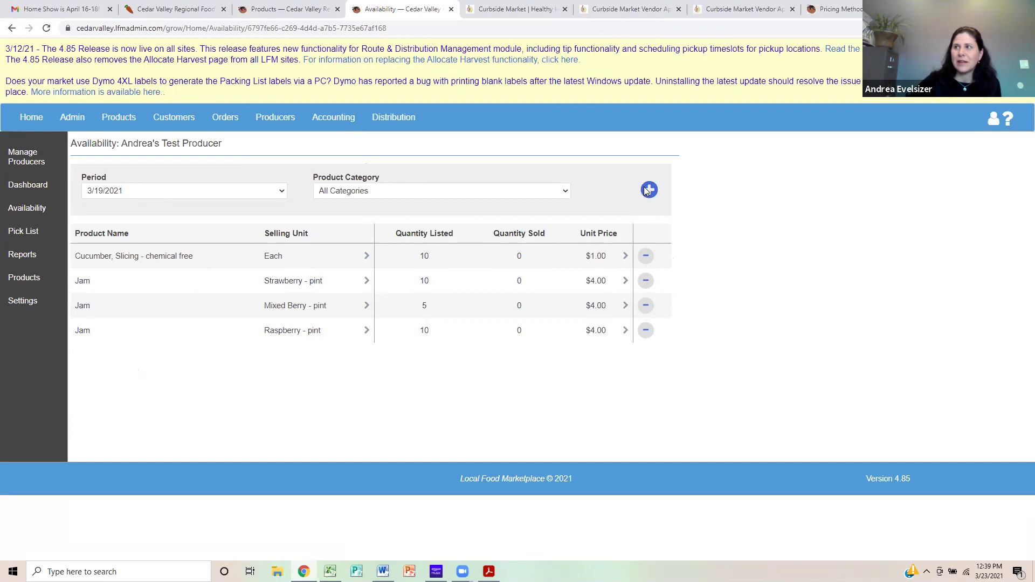
left_click(497, 194)
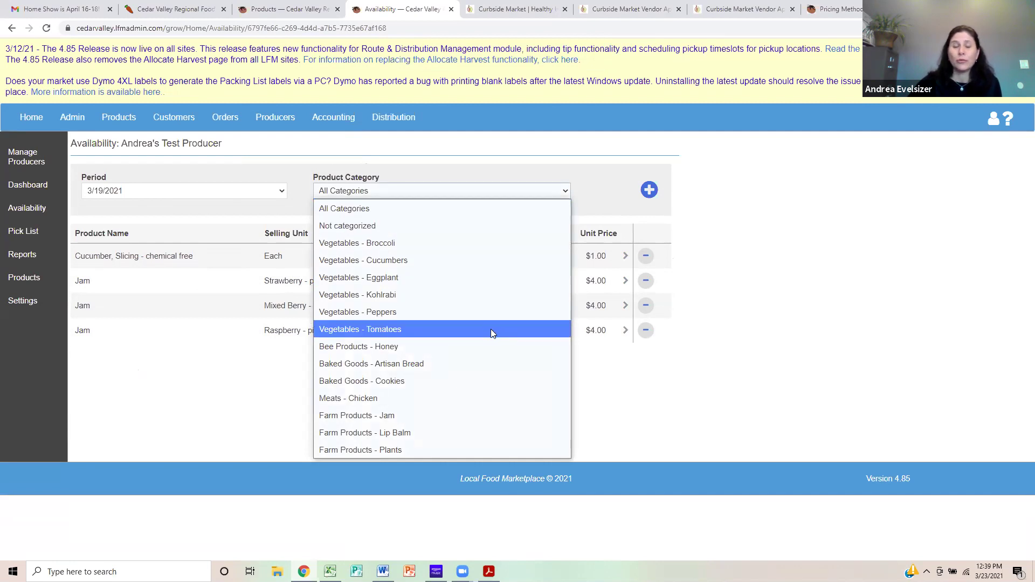
left_click(393, 330)
- Bulk list a quantity of 10 for Tomatoes, Cherry - chemical free from the Vegetables - Tomatoes category, and close the dialog
left_click(653, 194)
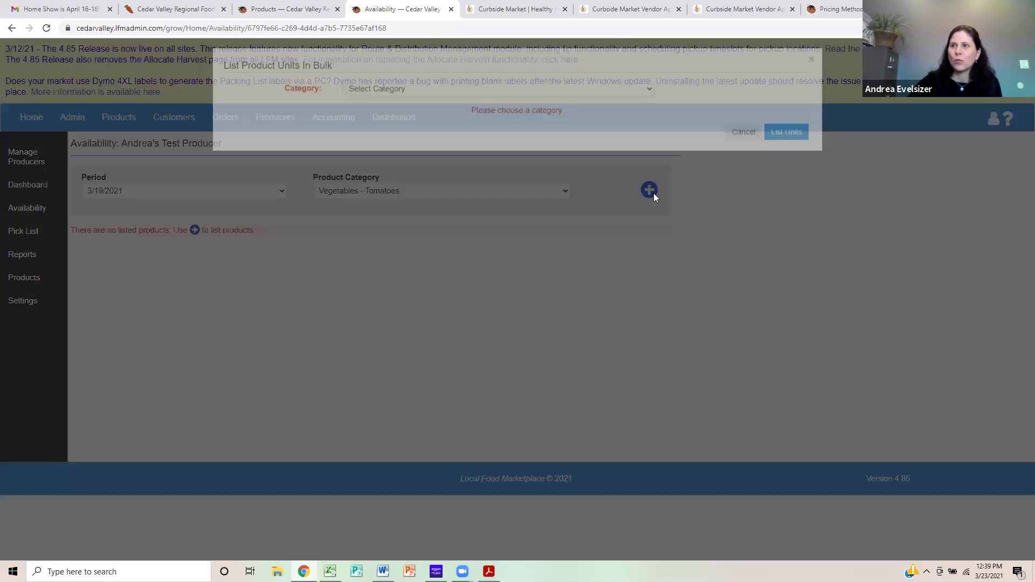
left_click(536, 107)
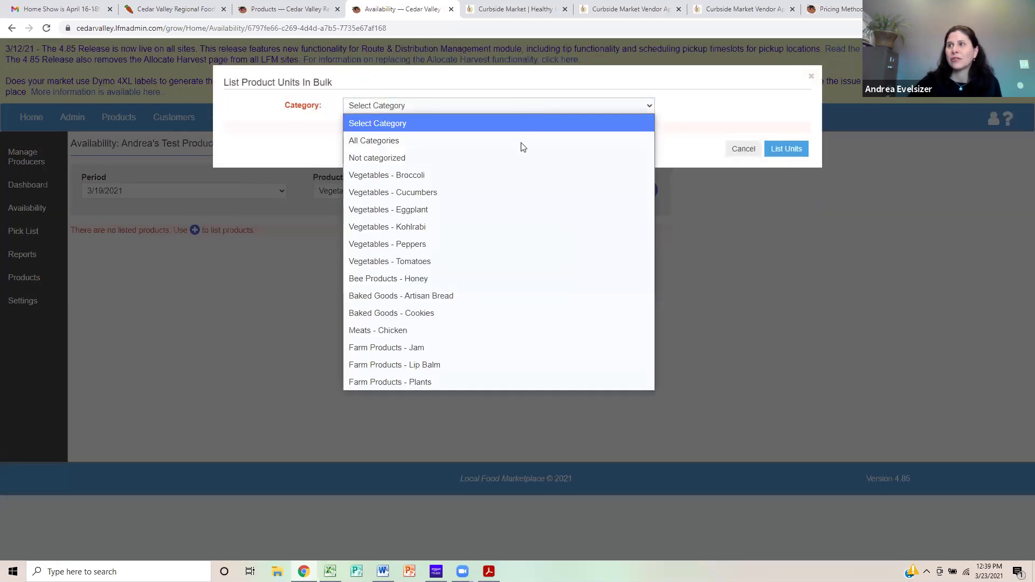
left_click(495, 262)
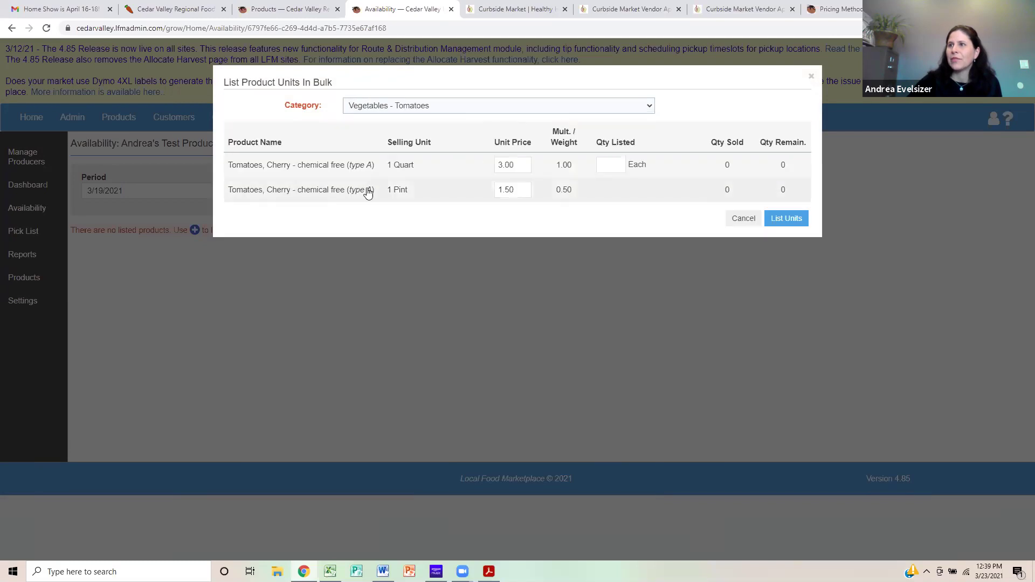
left_click(609, 166)
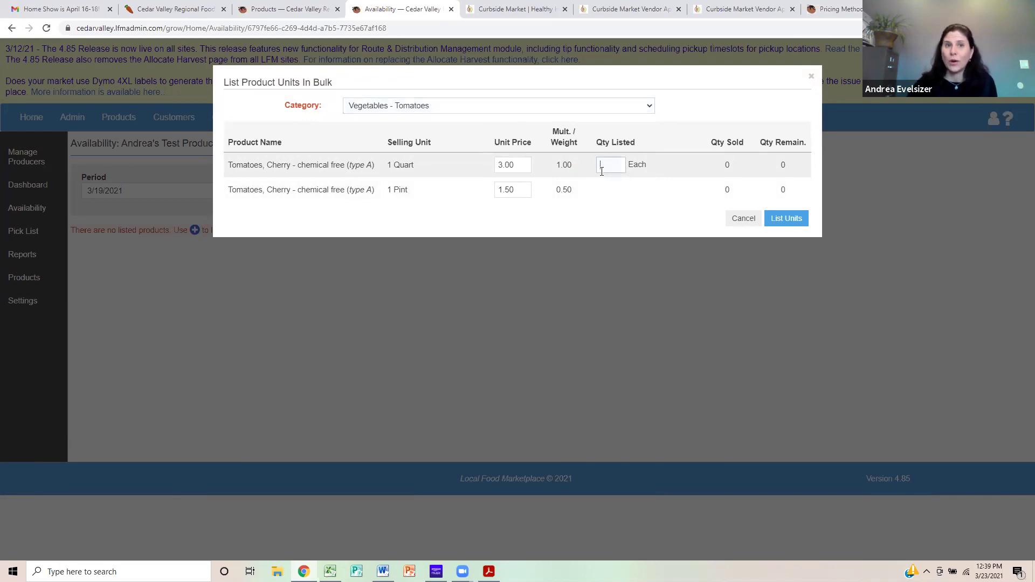
type("10")
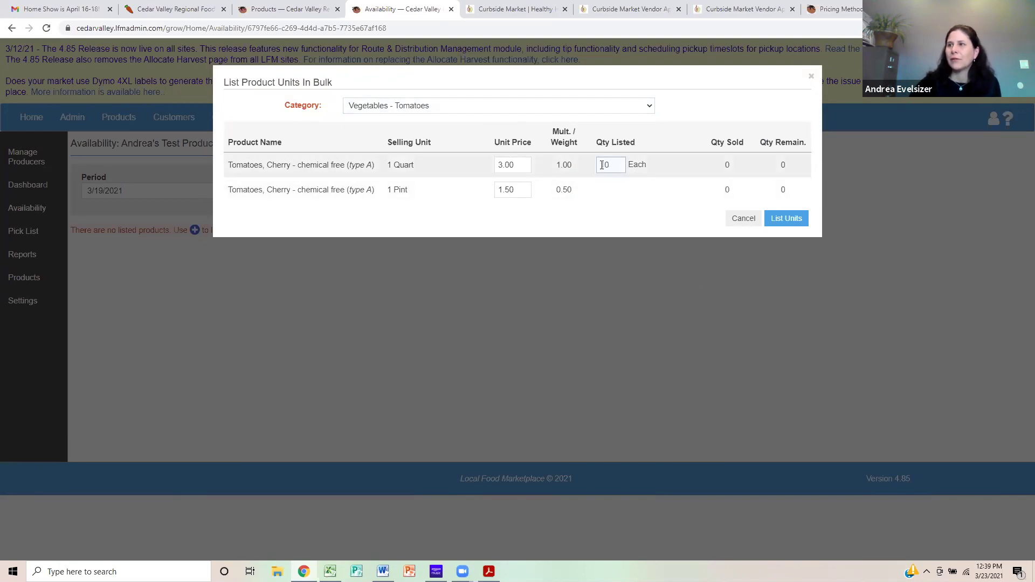
left_click(786, 219)
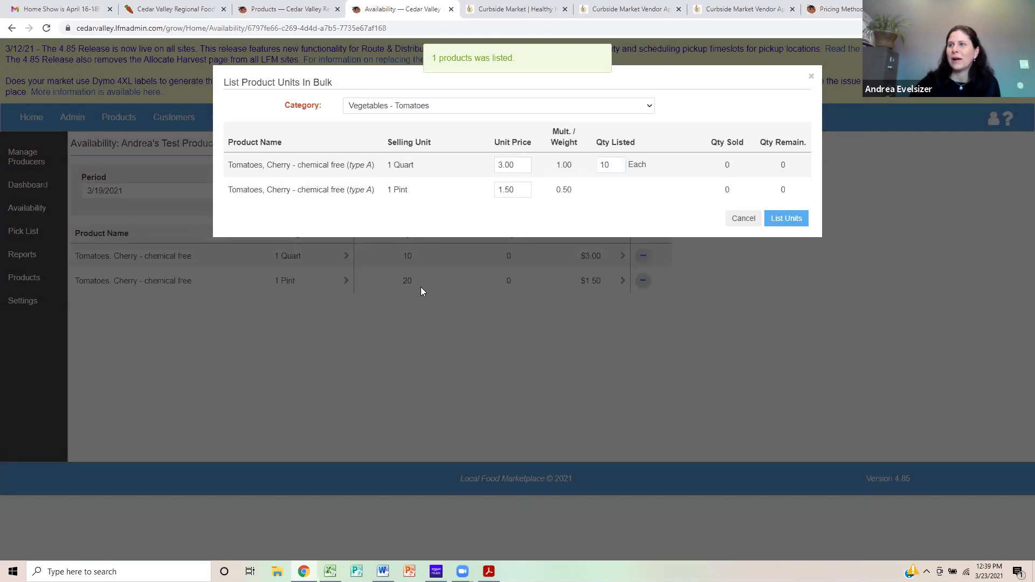
left_click(811, 76)
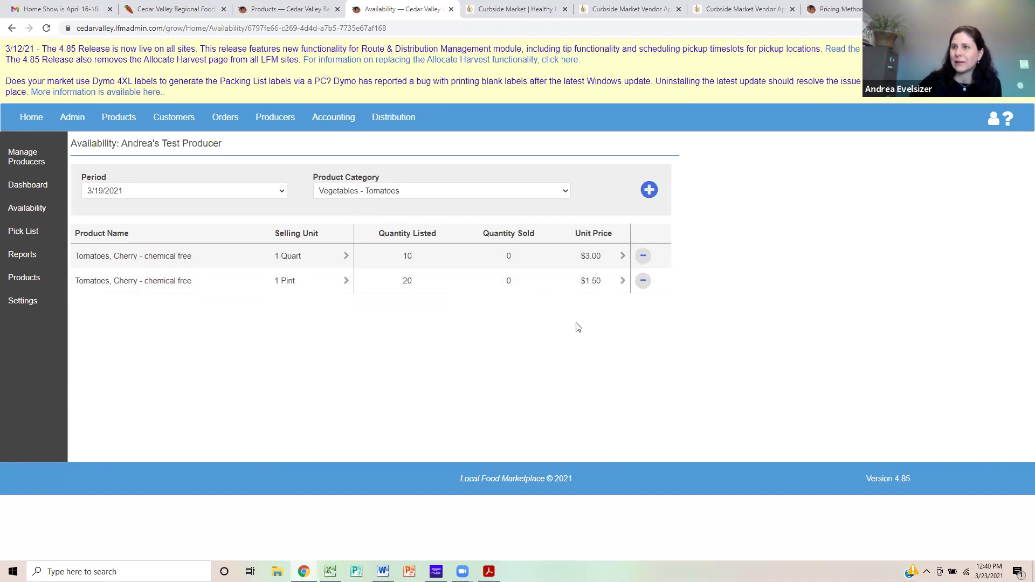
- Show availability for all categories, and try unlisting the cherry tomatoes quart but cancel the removal
left_click(491, 195)
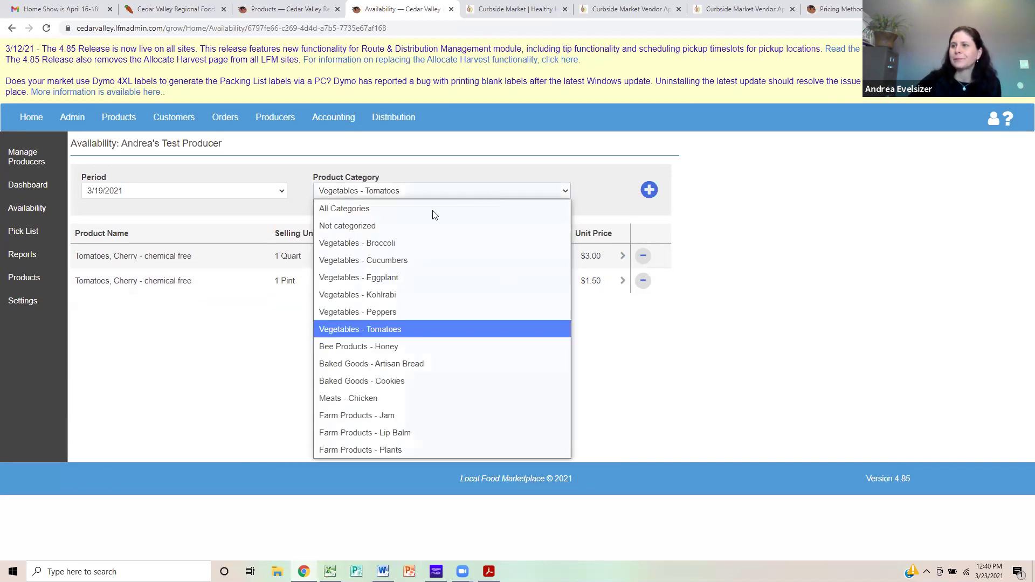
left_click(436, 213)
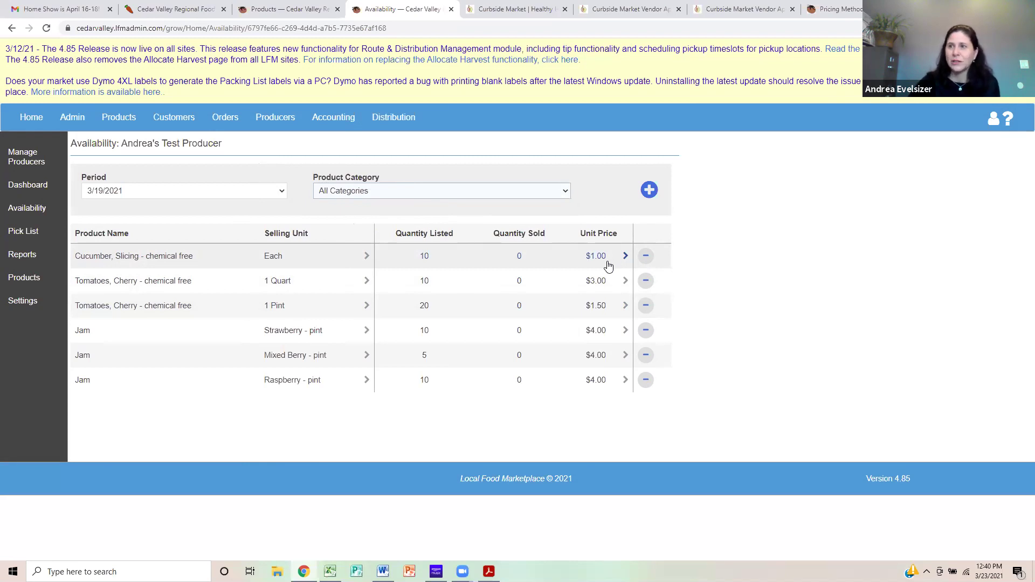
left_click(649, 282)
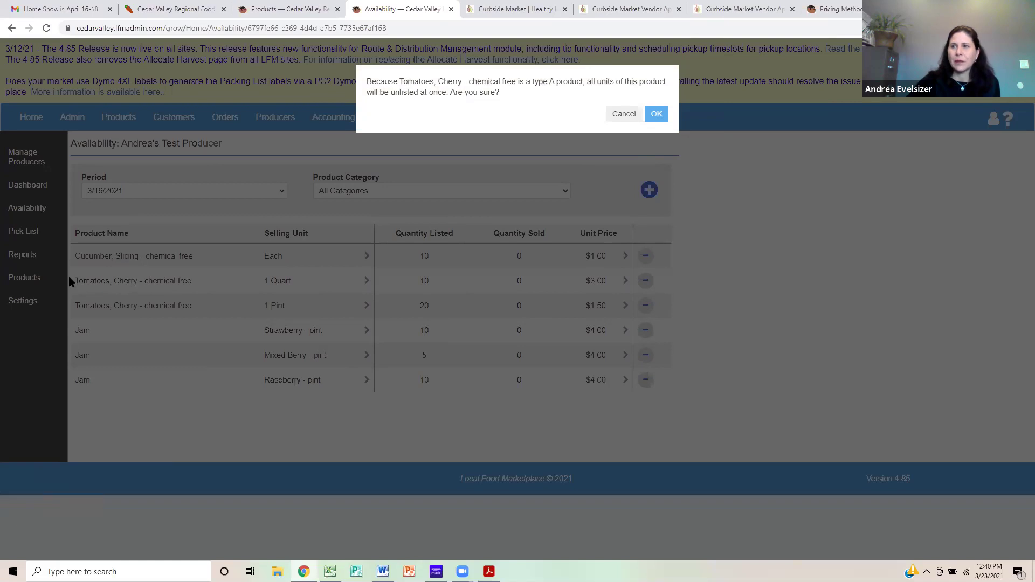
left_click(624, 114)
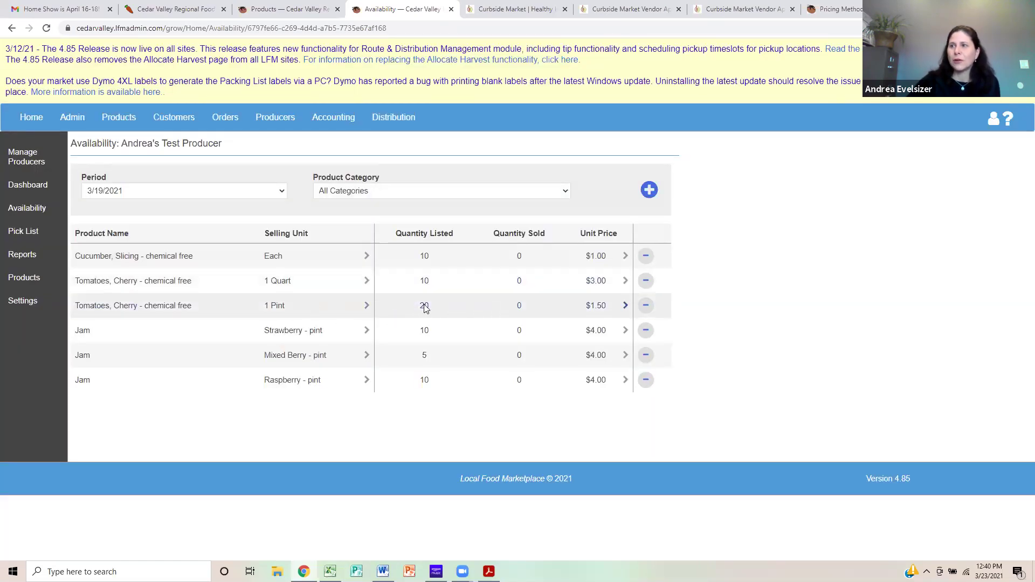
- Set the listed quantity of Tomatoes, Cherry - chemical free to 5 and update its availability
left_click(425, 307)
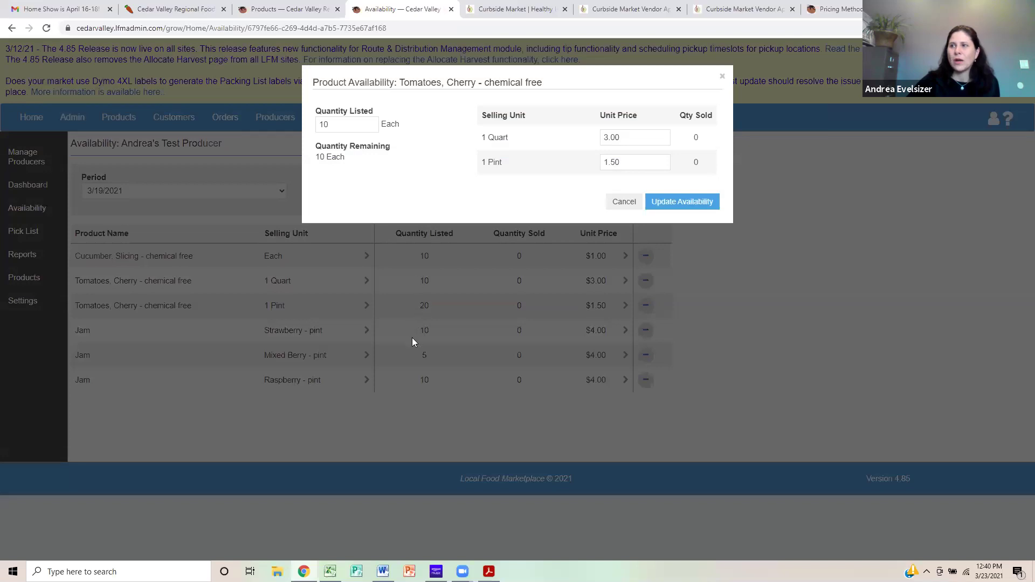
double_click(324, 131)
type("5")
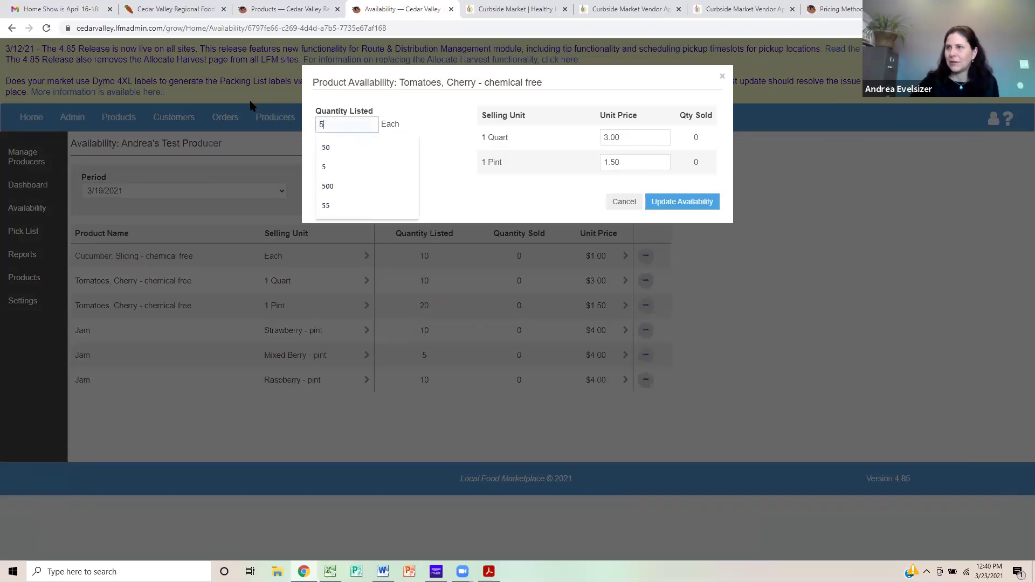
left_click(666, 203)
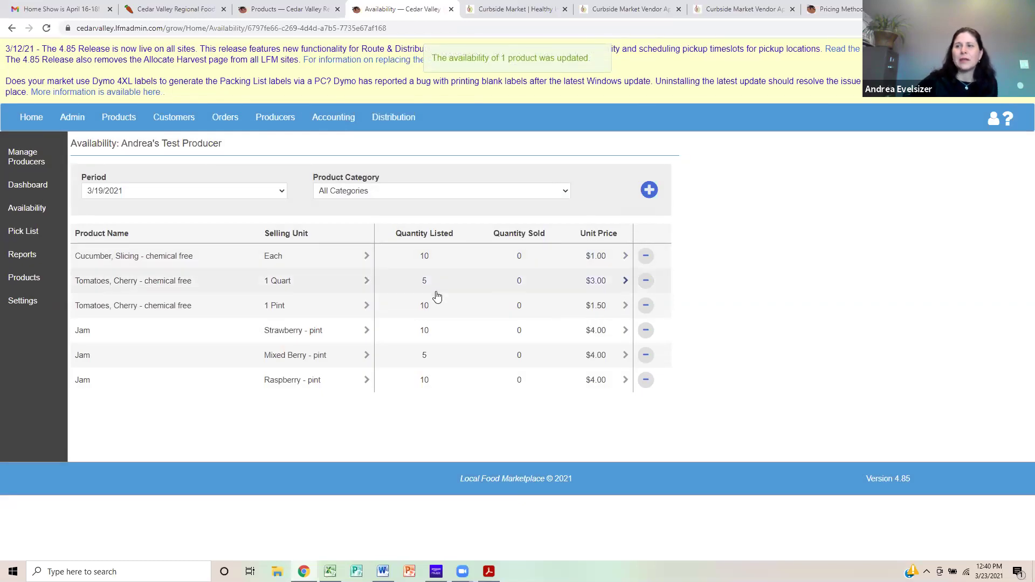
- Raise the listed quantity of Tomatoes, Cherry - chemical free to 20 and update its availability
left_click(423, 279)
type("5")
key("Return")
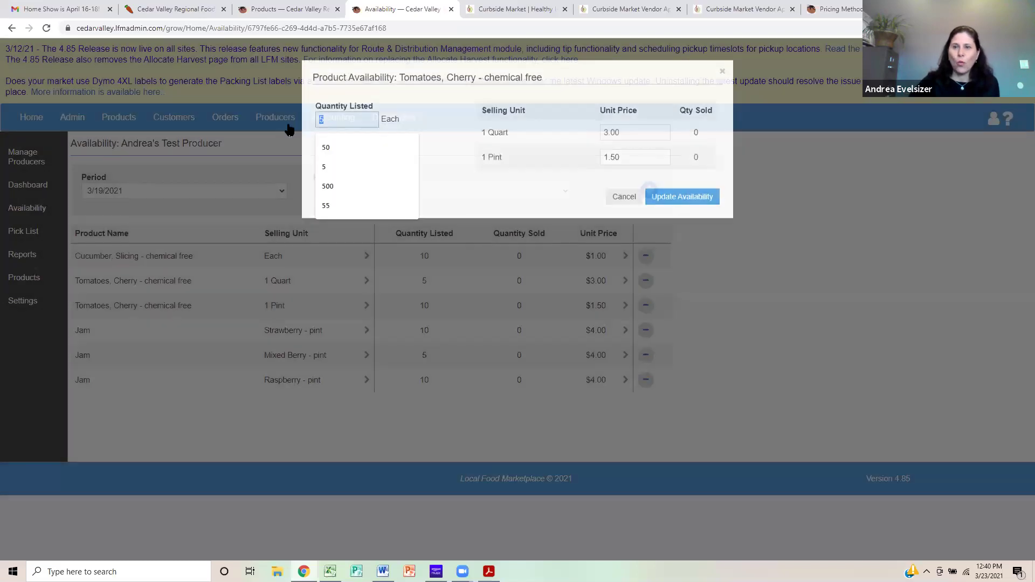
left_click(431, 279)
left_click(348, 126)
key("BackSpace")
type("20")
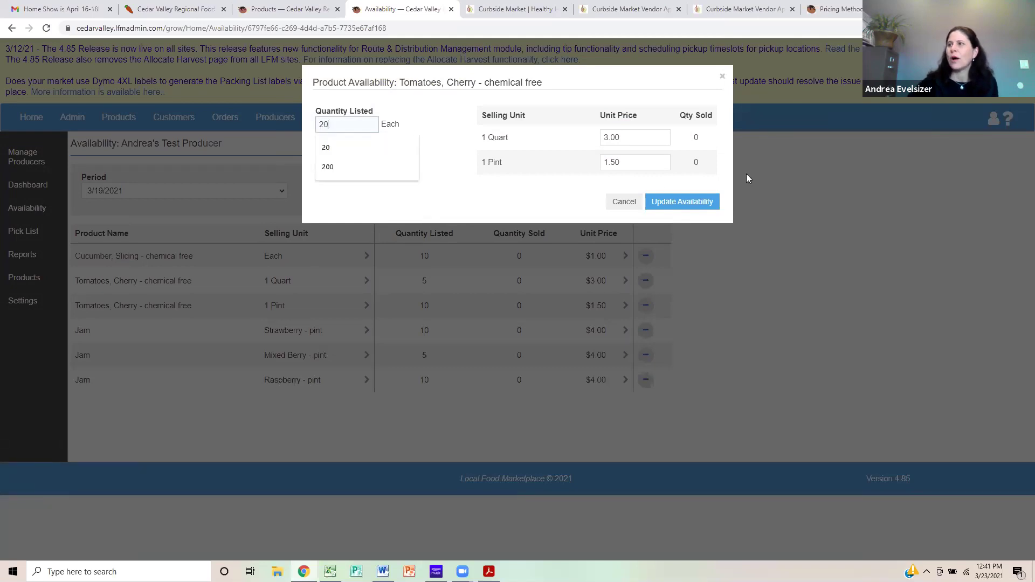
left_click(695, 205)
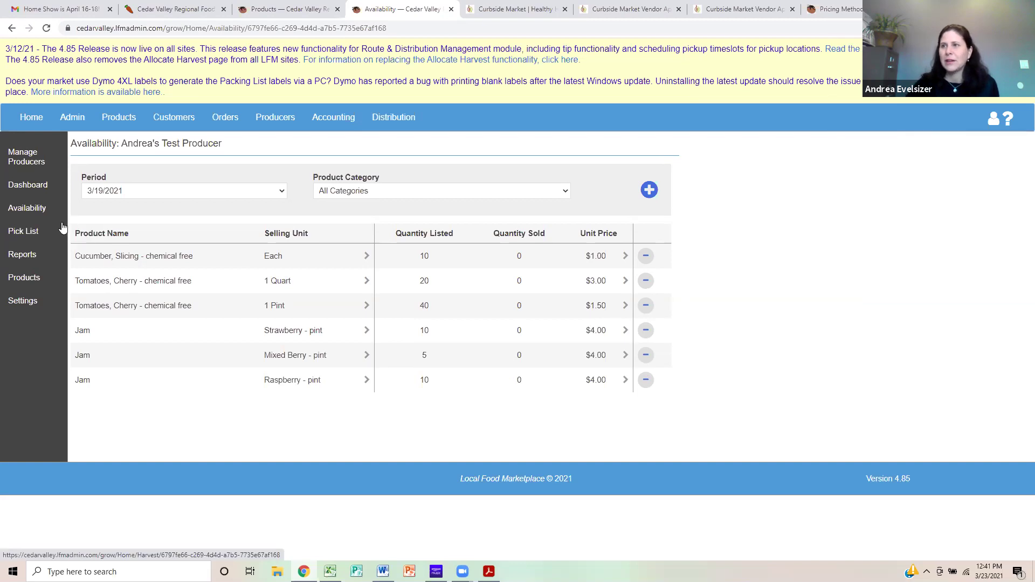
- Open the producer's Pick List page, and switch to Acrobat Reader to examine selling units and sold counts in the sample pick list
left_click(23, 233)
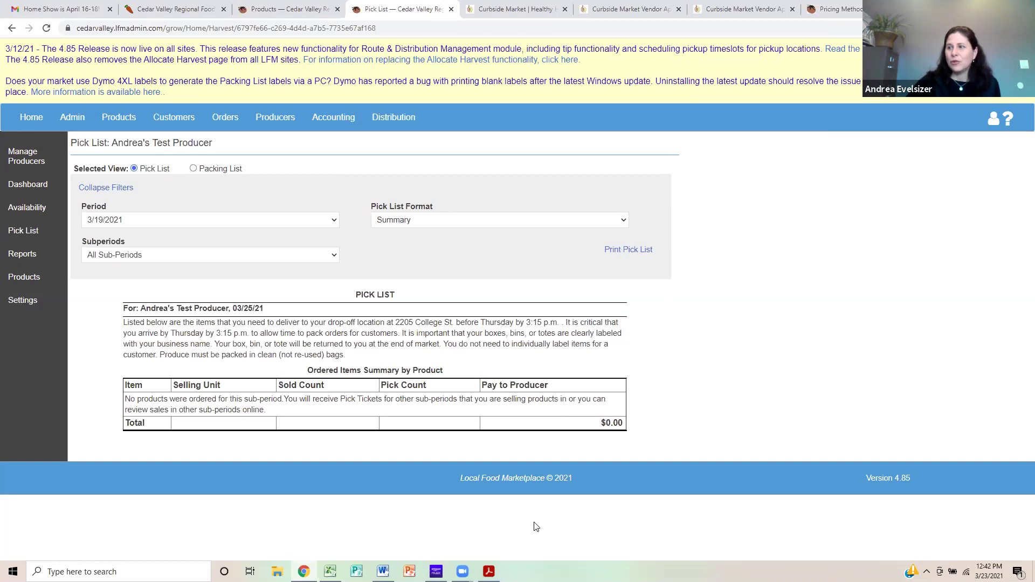
left_click(489, 571)
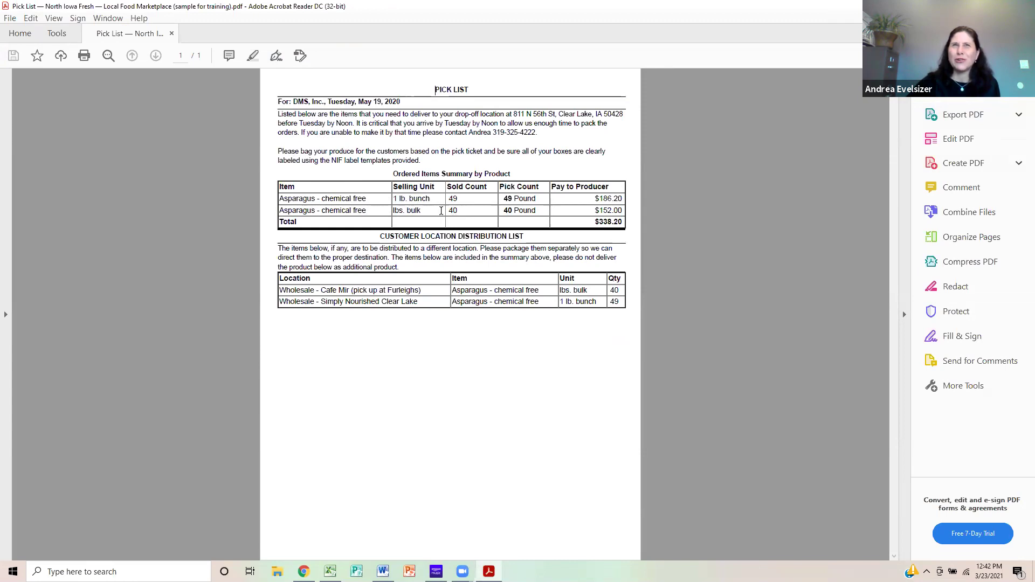
left_click_drag(449, 211, 464, 212)
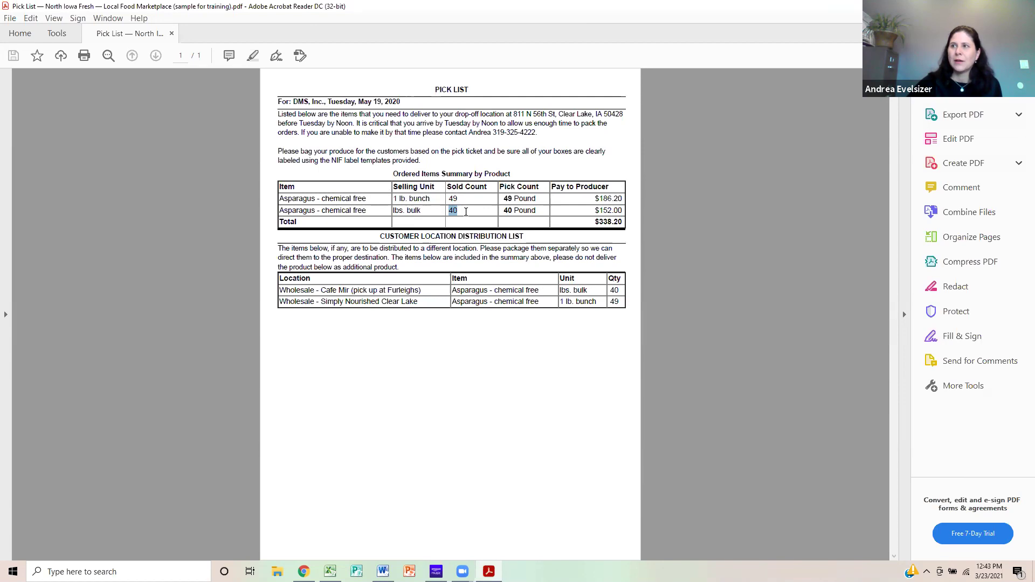
left_click_drag(462, 211, 446, 211)
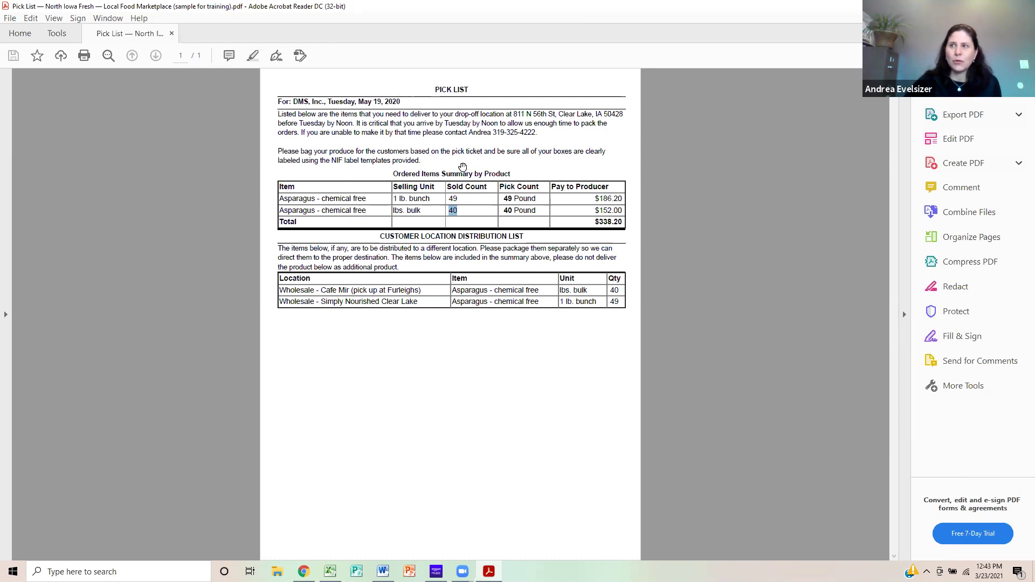
left_click_drag(409, 199, 457, 199)
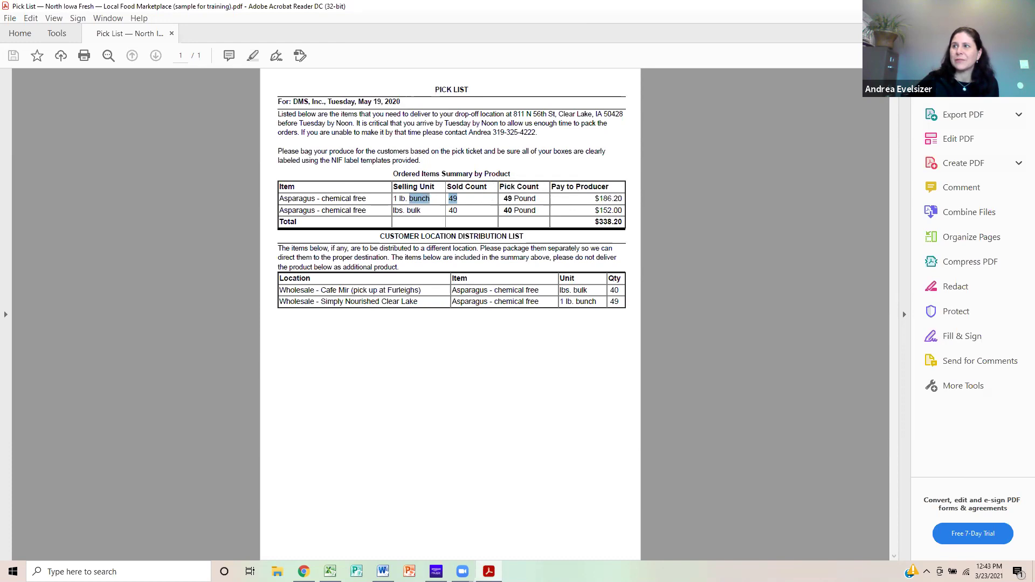
- Switch back to Chrome and view the pick list in Detailed format and as a Packing List, returning to the Summary pick list
left_click(304, 572)
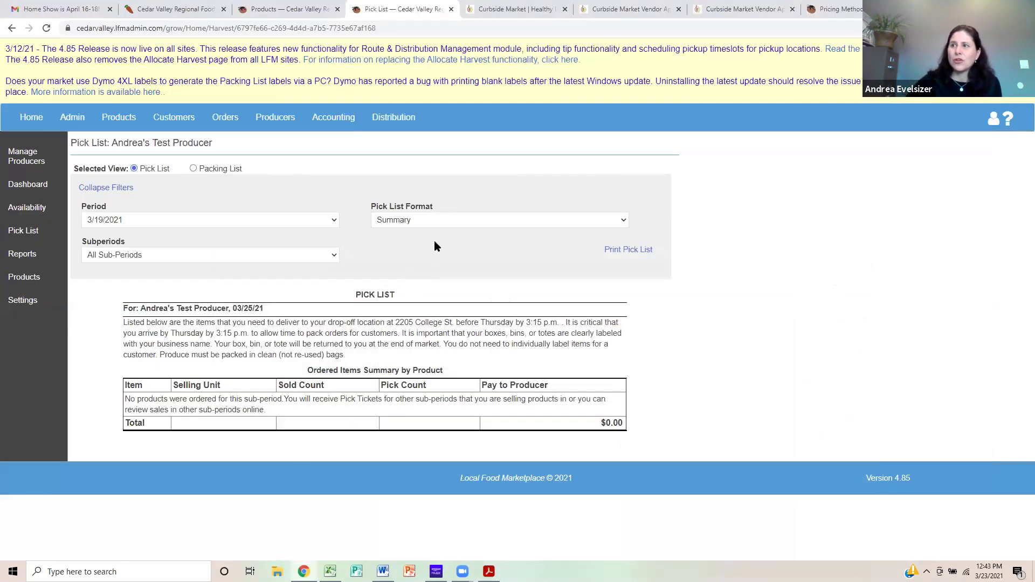
left_click(435, 220)
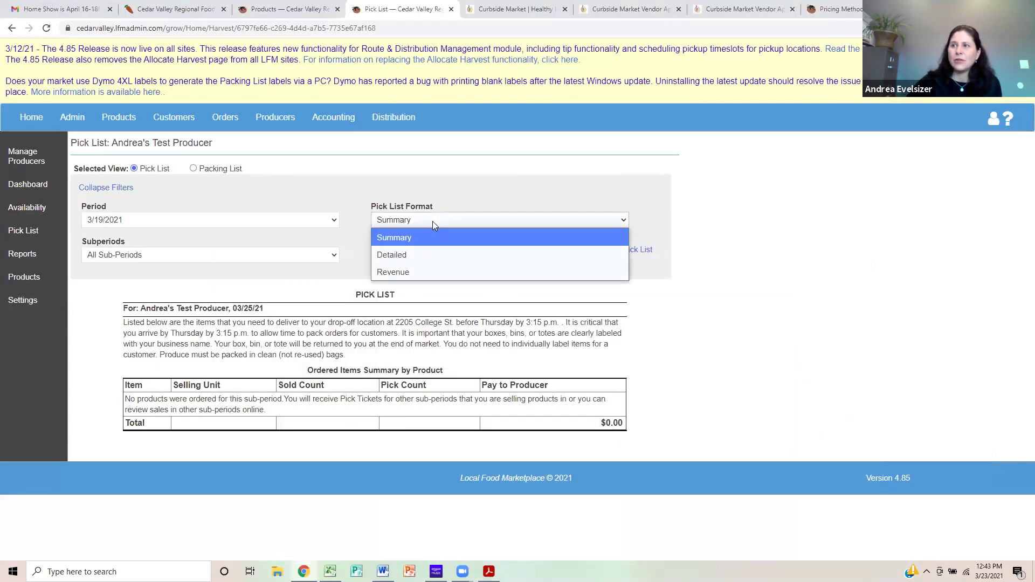
left_click(428, 257)
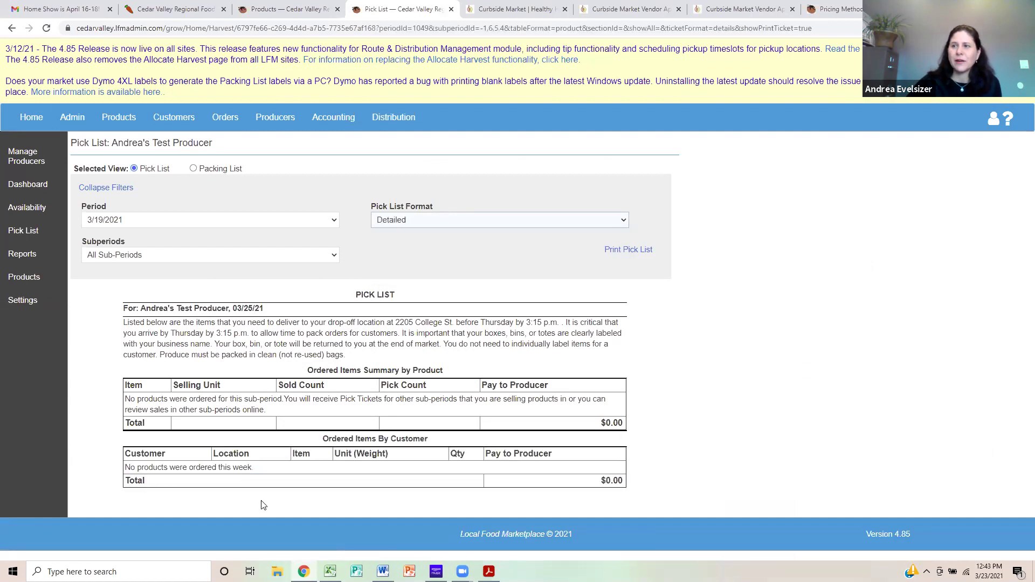
left_click(462, 222)
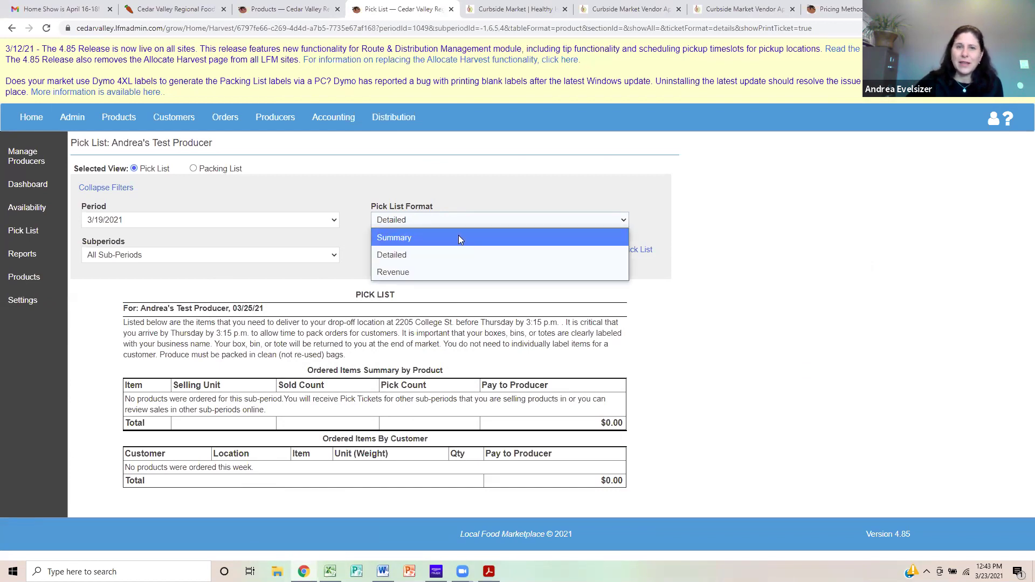
left_click(459, 235)
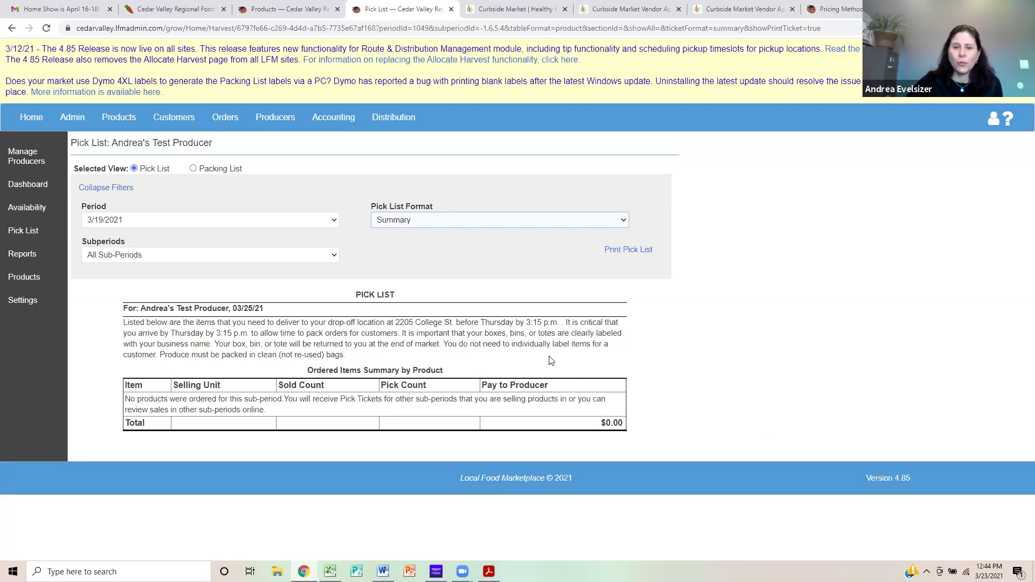
left_click(194, 168)
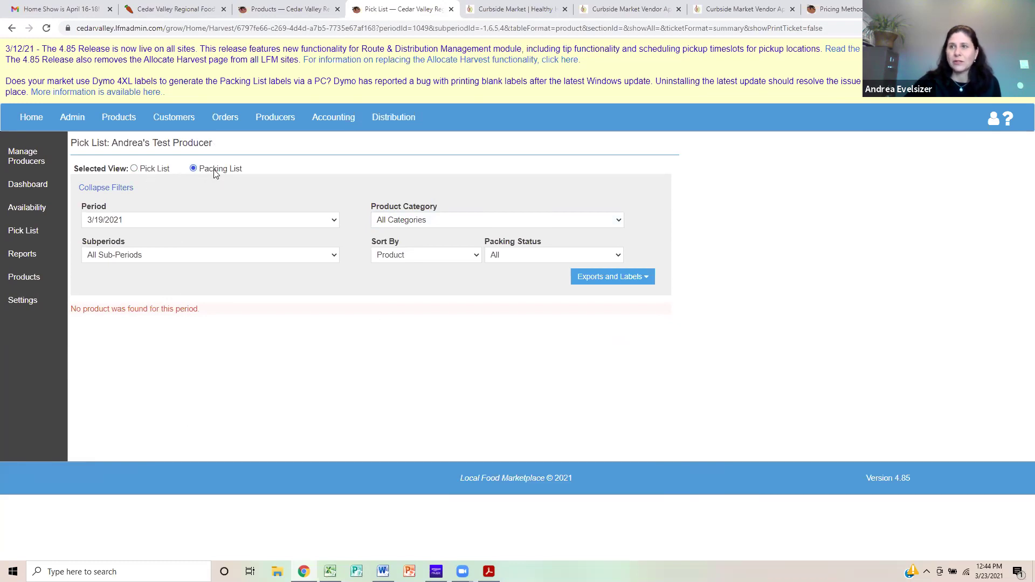
left_click(147, 169)
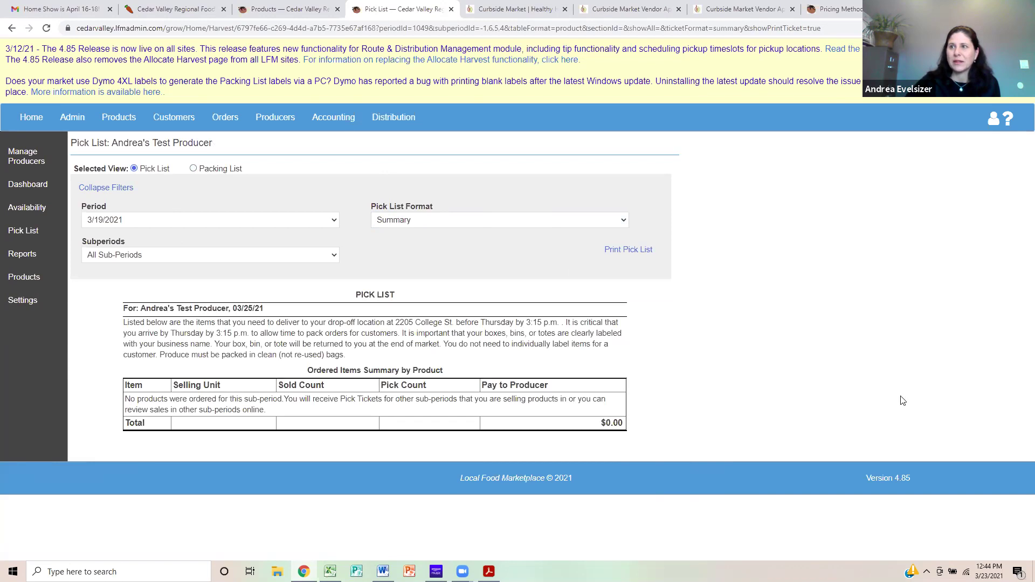